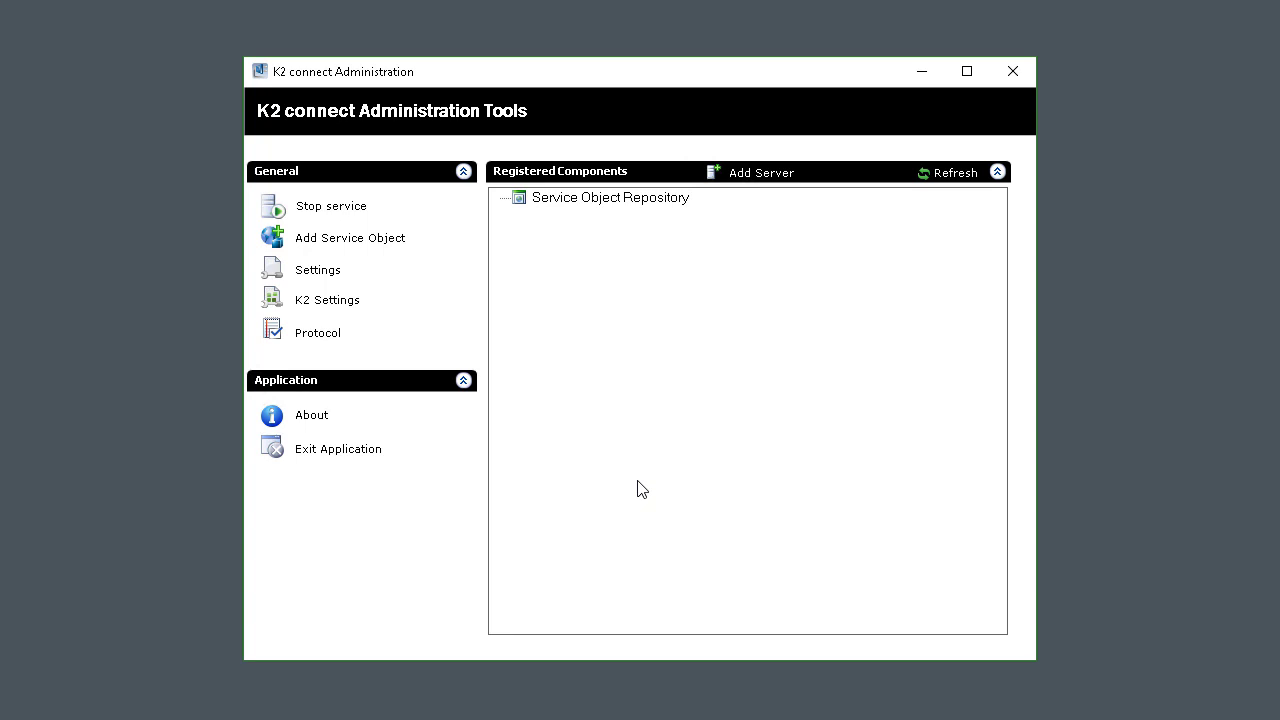
# In the server configuration's destination explorer, add a system named SAP under ERP Connect.
pyautogui.click(314, 279)
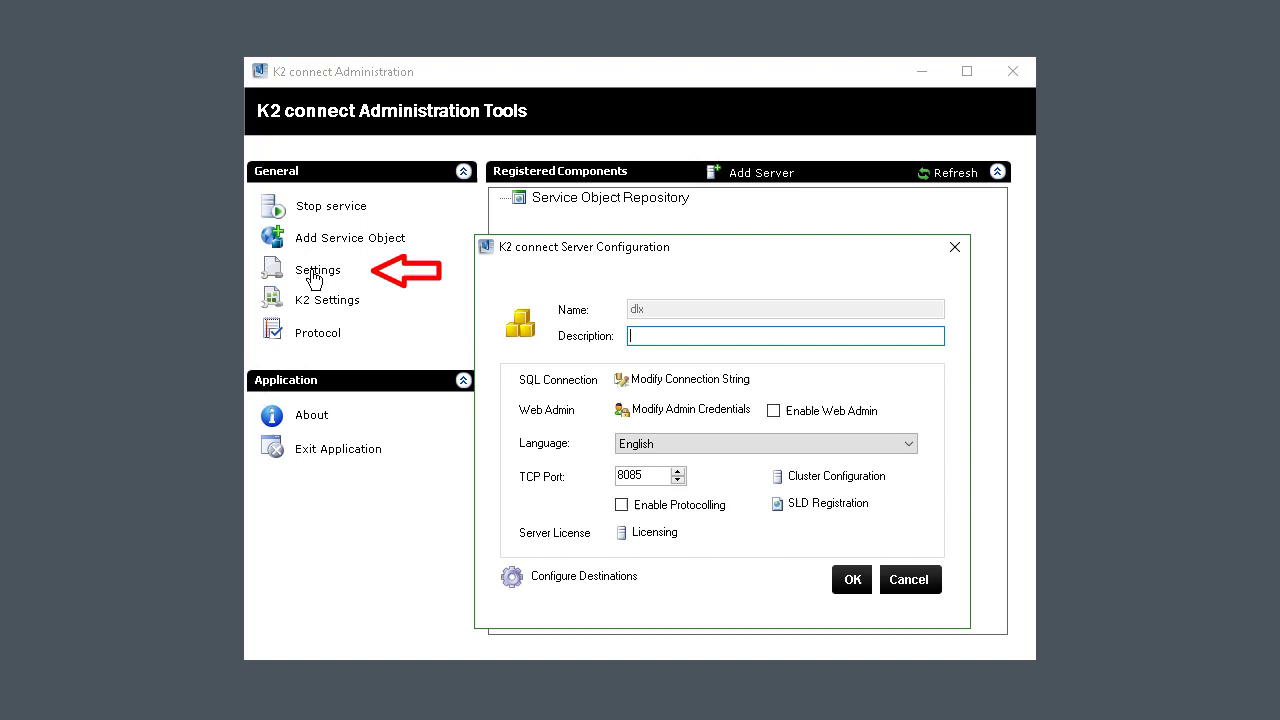
pyautogui.click(618, 584)
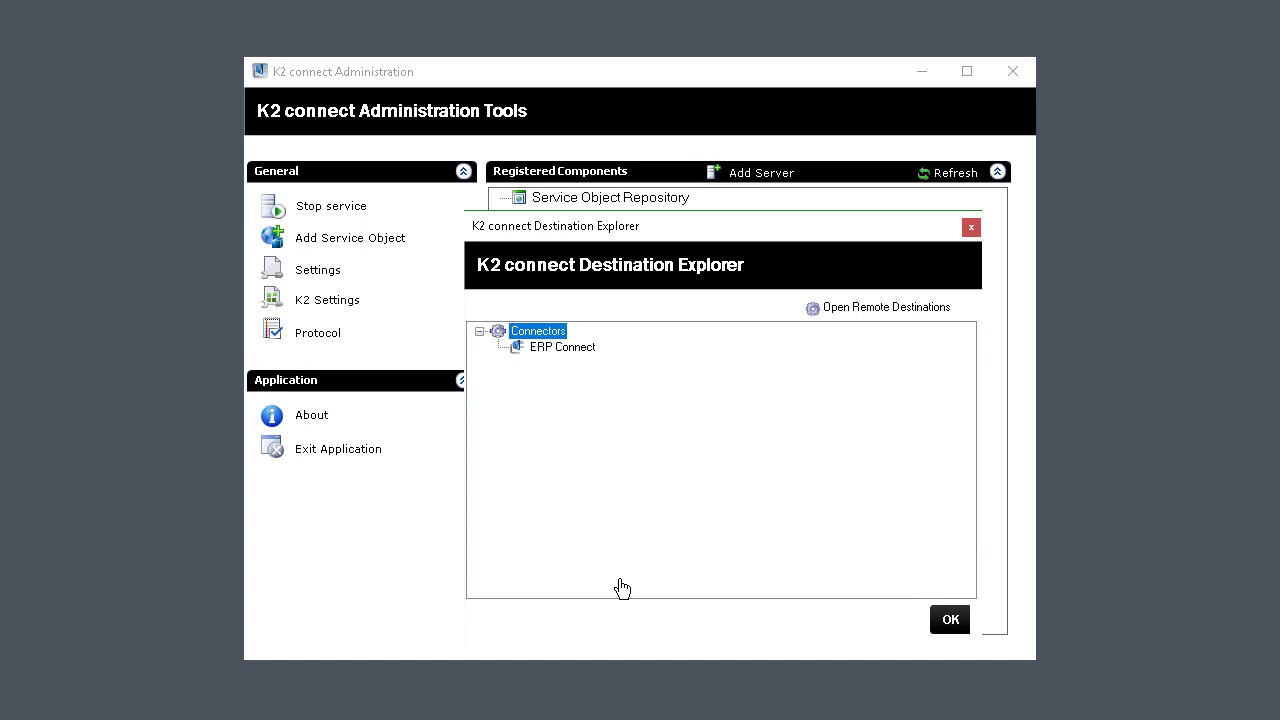
pyautogui.click(578, 352)
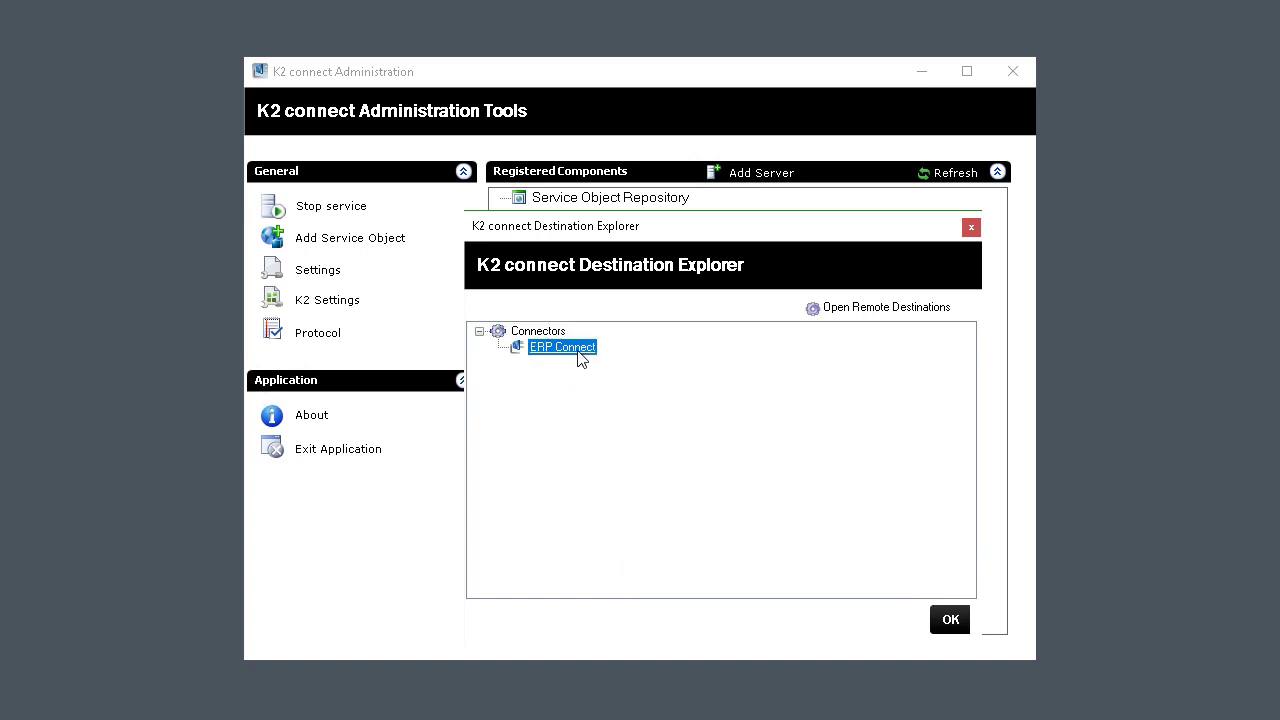
pyautogui.rightClick(577, 351)
pyautogui.moveTo(654, 391)
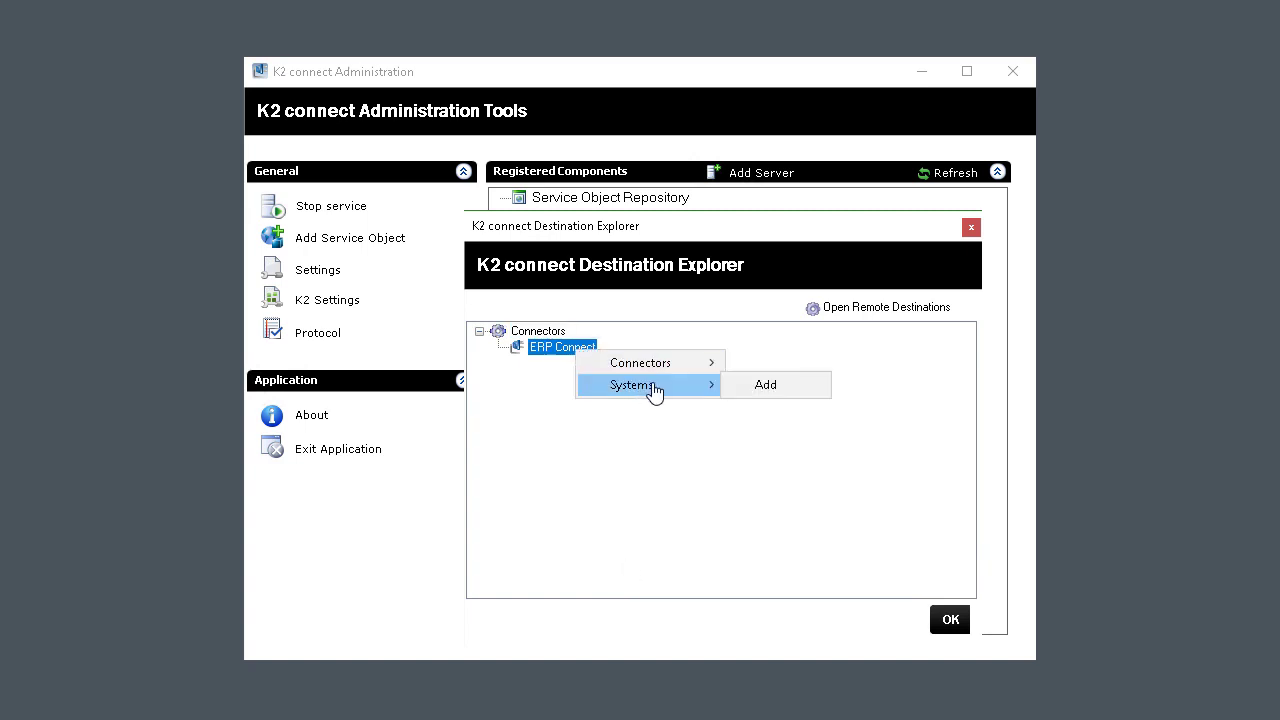
pyautogui.click(752, 388)
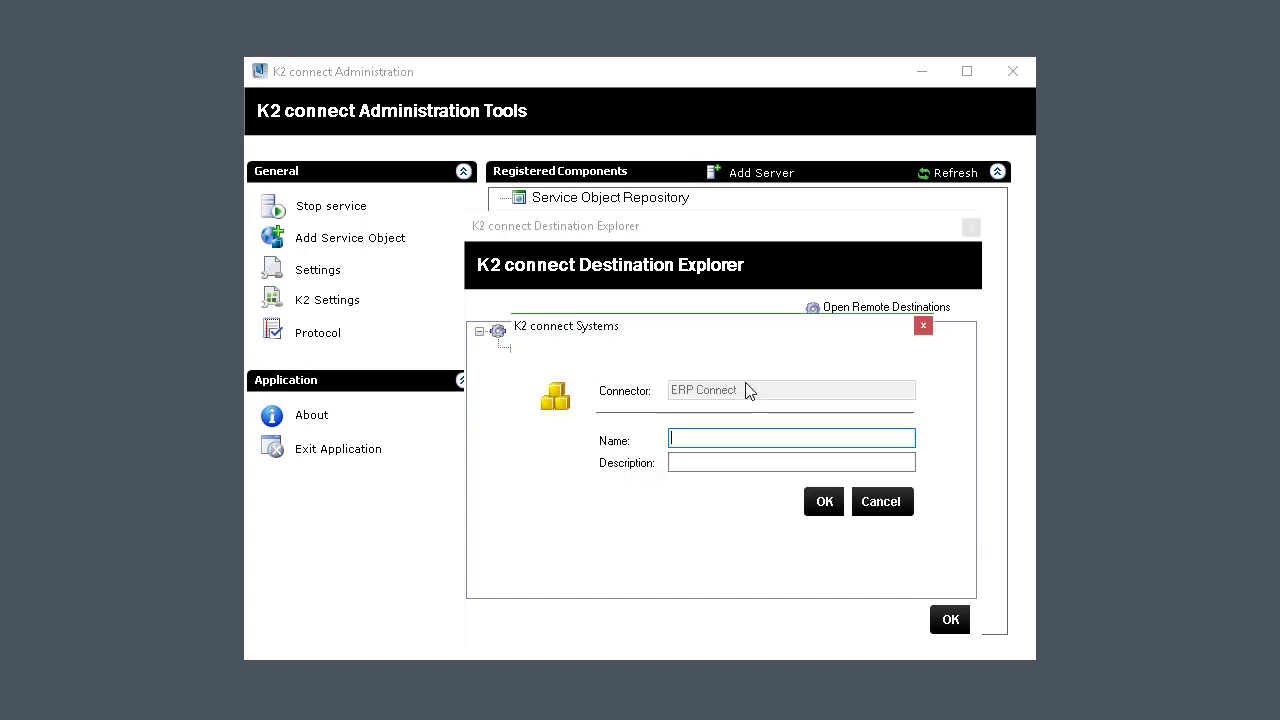
pyautogui.write('SAP')
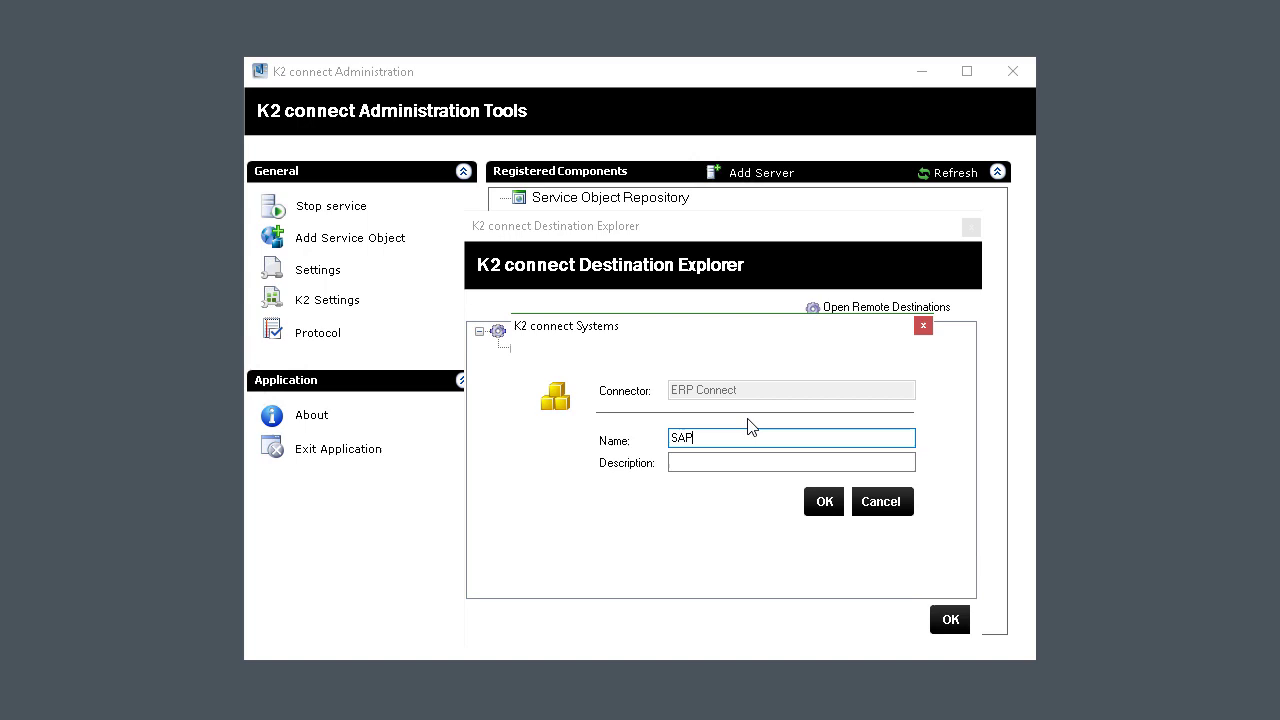
pyautogui.click(824, 503)
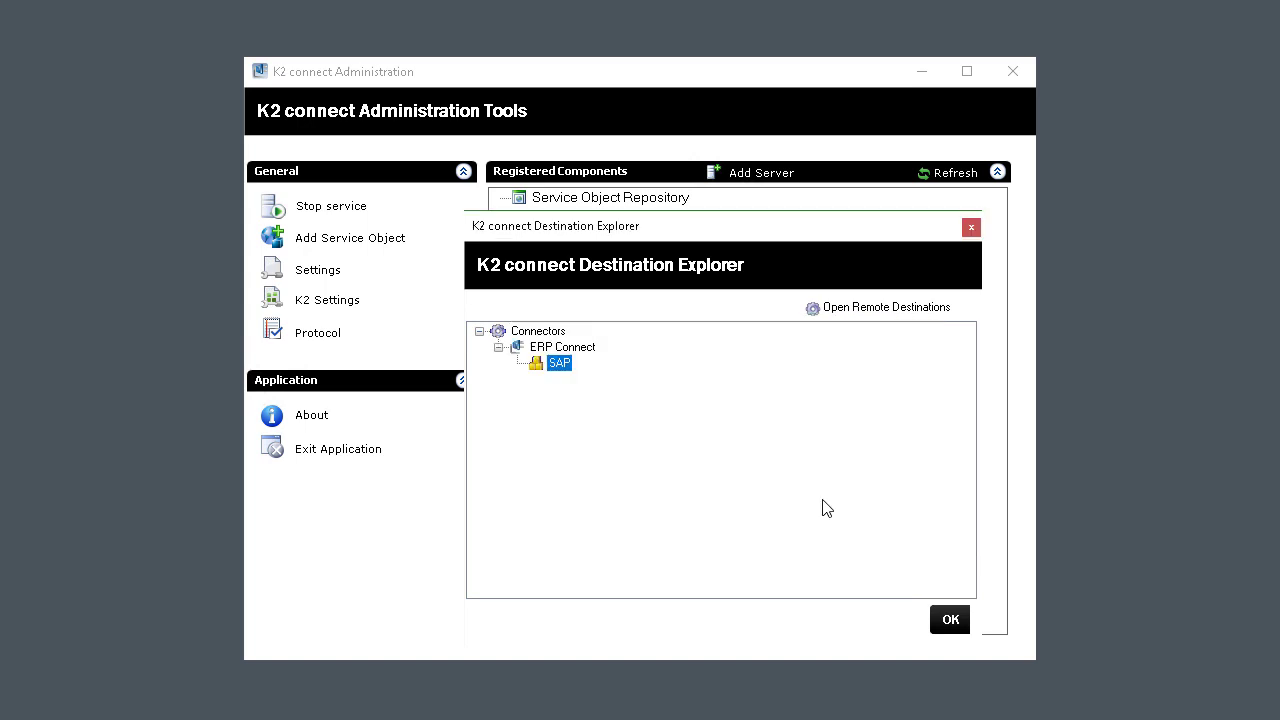
pyautogui.rightClick(567, 371)
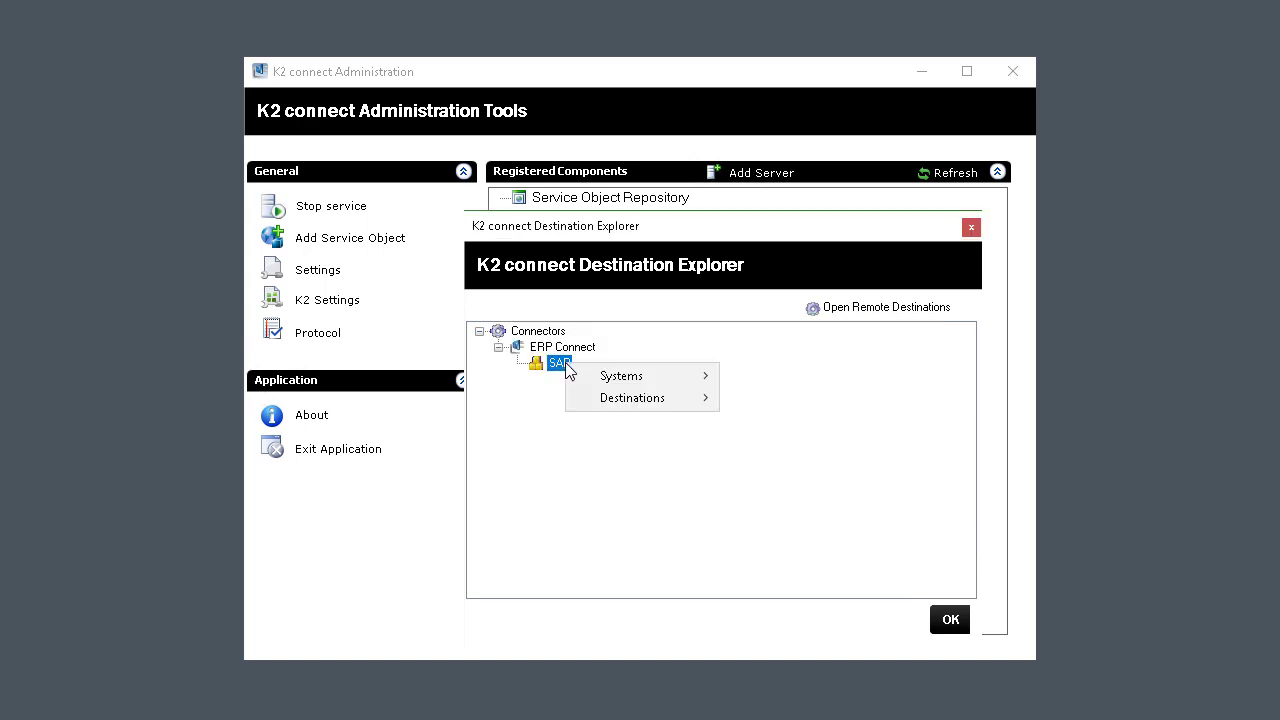
pyautogui.moveTo(628, 404)
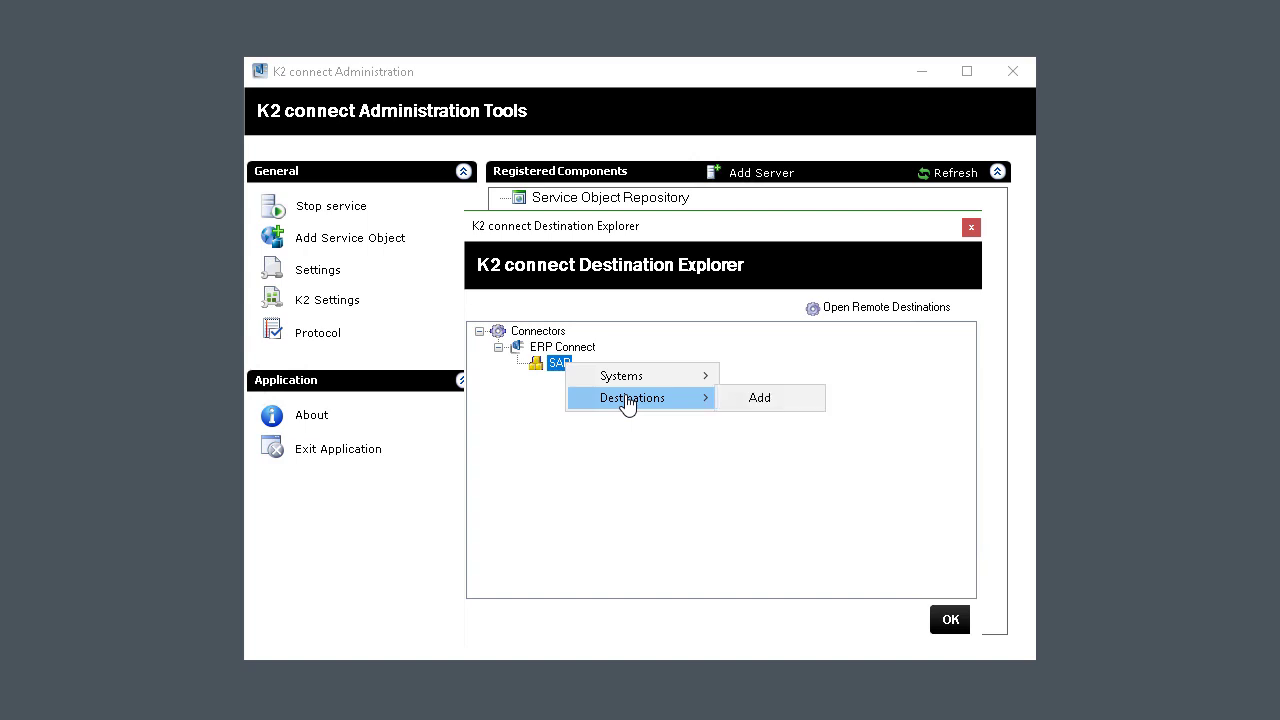
# Add destination K2LearningSAP, described 'SAP Learning Environment', with the pasted SAP connection string.
pyautogui.click(748, 400)
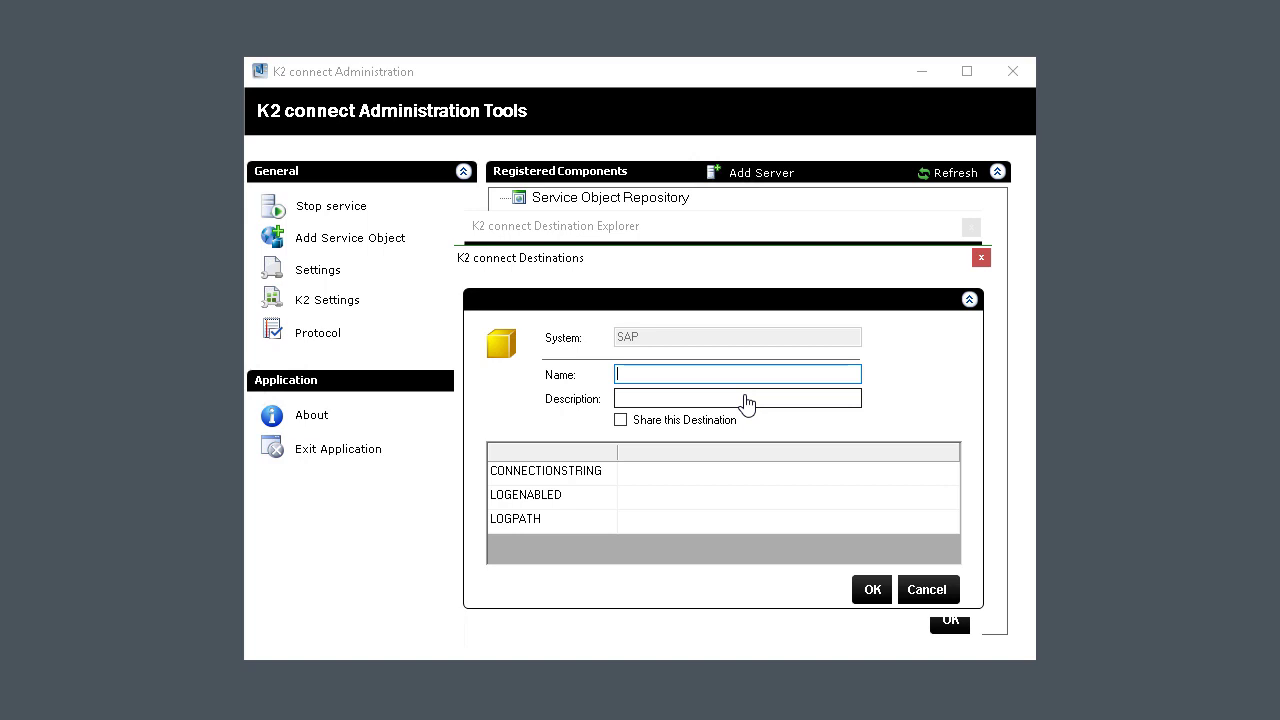
pyautogui.write('K2LearningSAP')
pyautogui.click(675, 396)
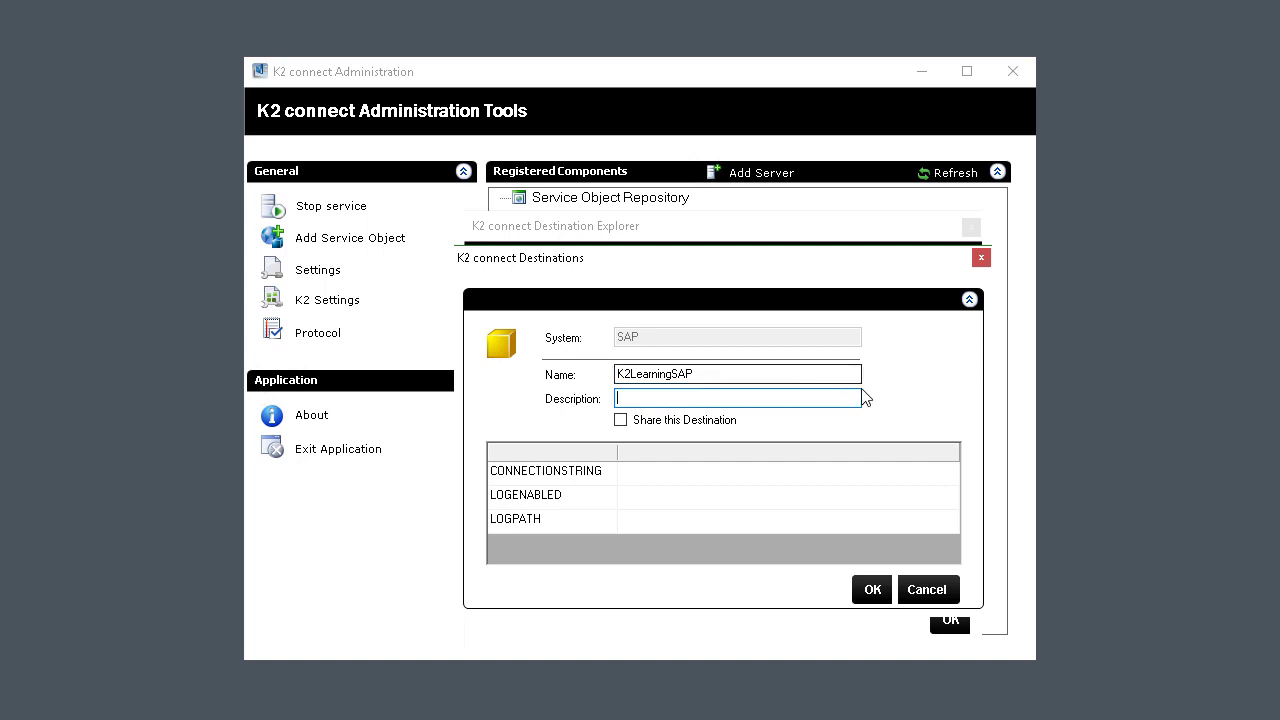
pyautogui.write('SAP Learning Environment')
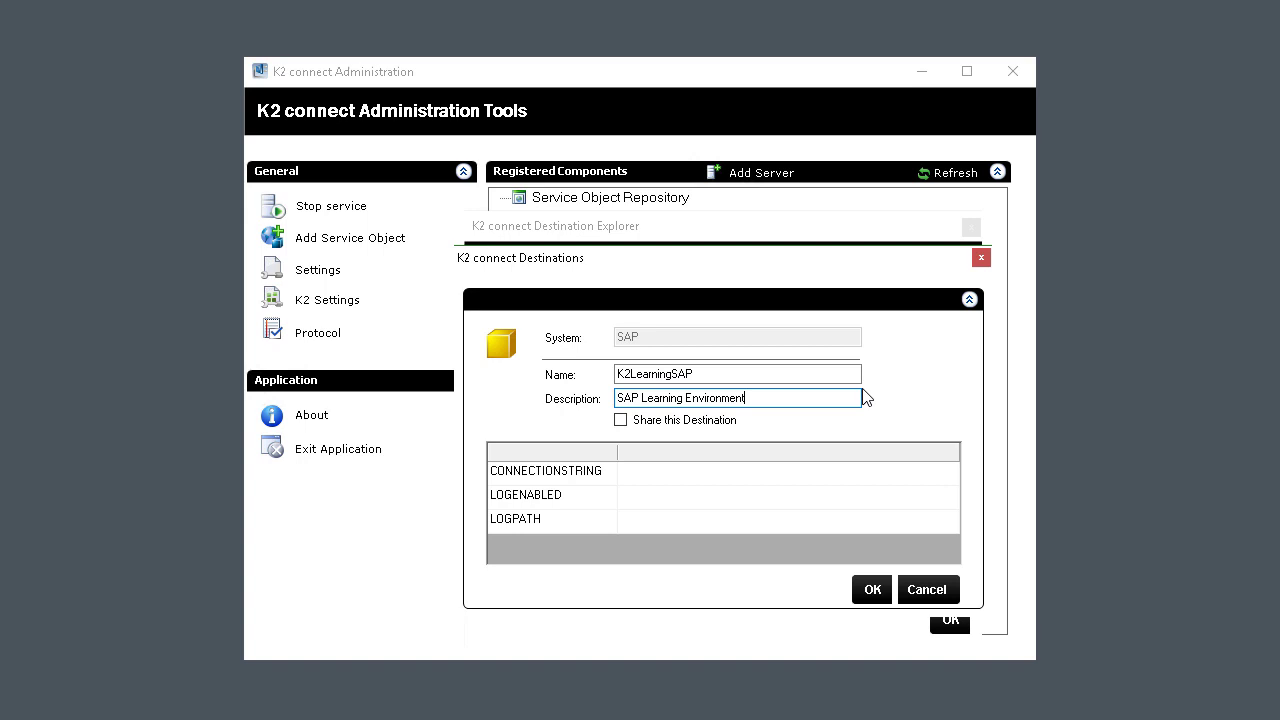
pyautogui.click(661, 476)
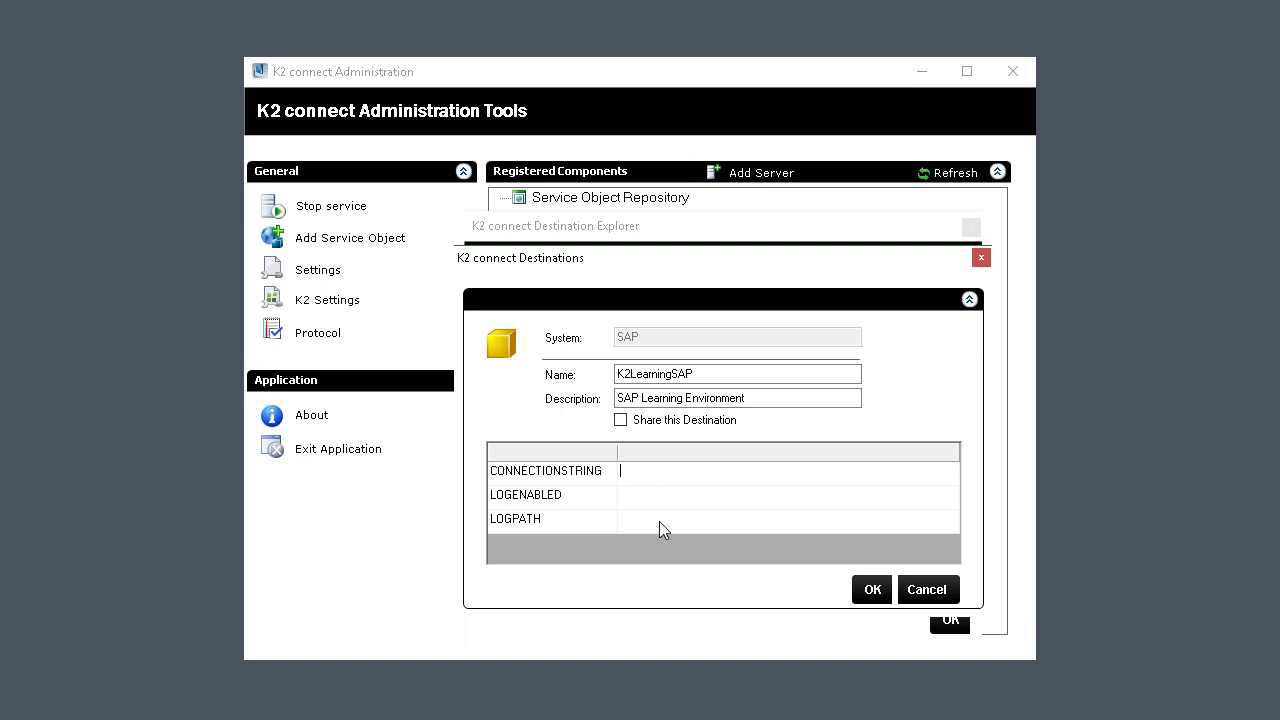
pyautogui.write('ASHOST=23.23.150.97 SYSNR=KR3 CLIENT=900')
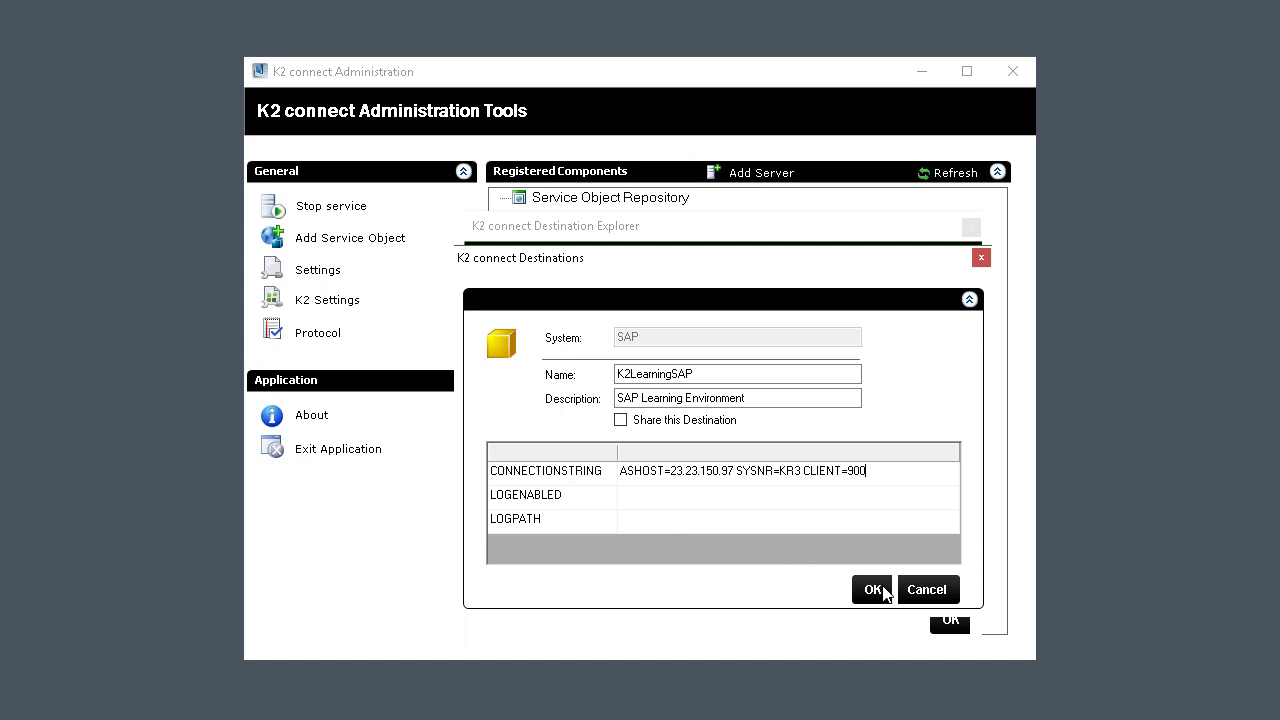
# Save K2LearningSAP and pass its connection test by logging in with the SAP user name and password.
pyautogui.click(873, 590)
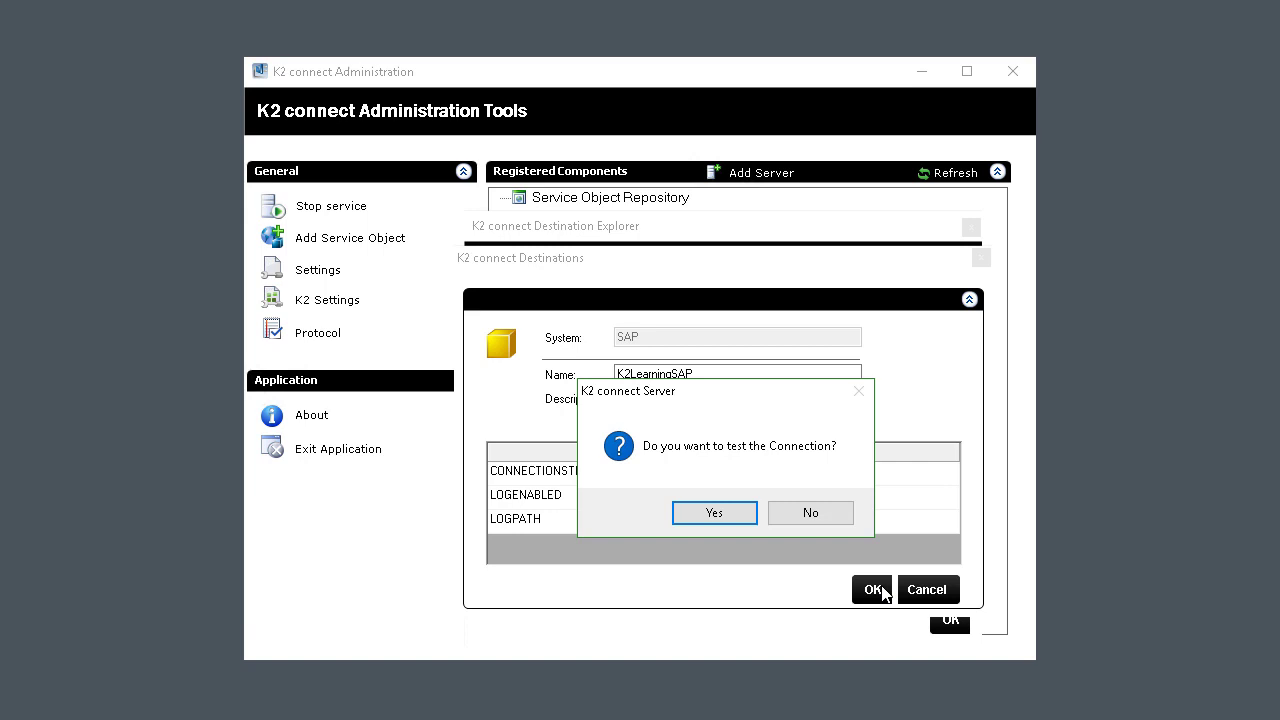
pyautogui.click(719, 515)
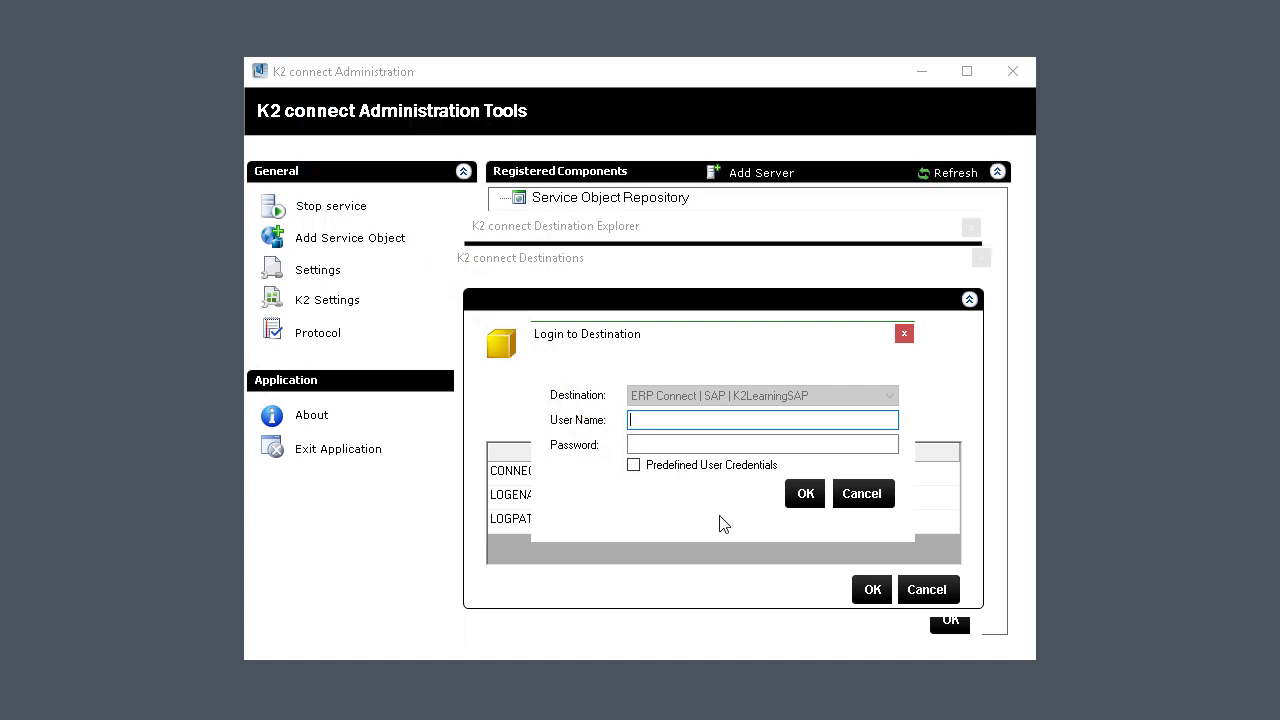
pyautogui.write('k2learning')
pyautogui.press('Tab')
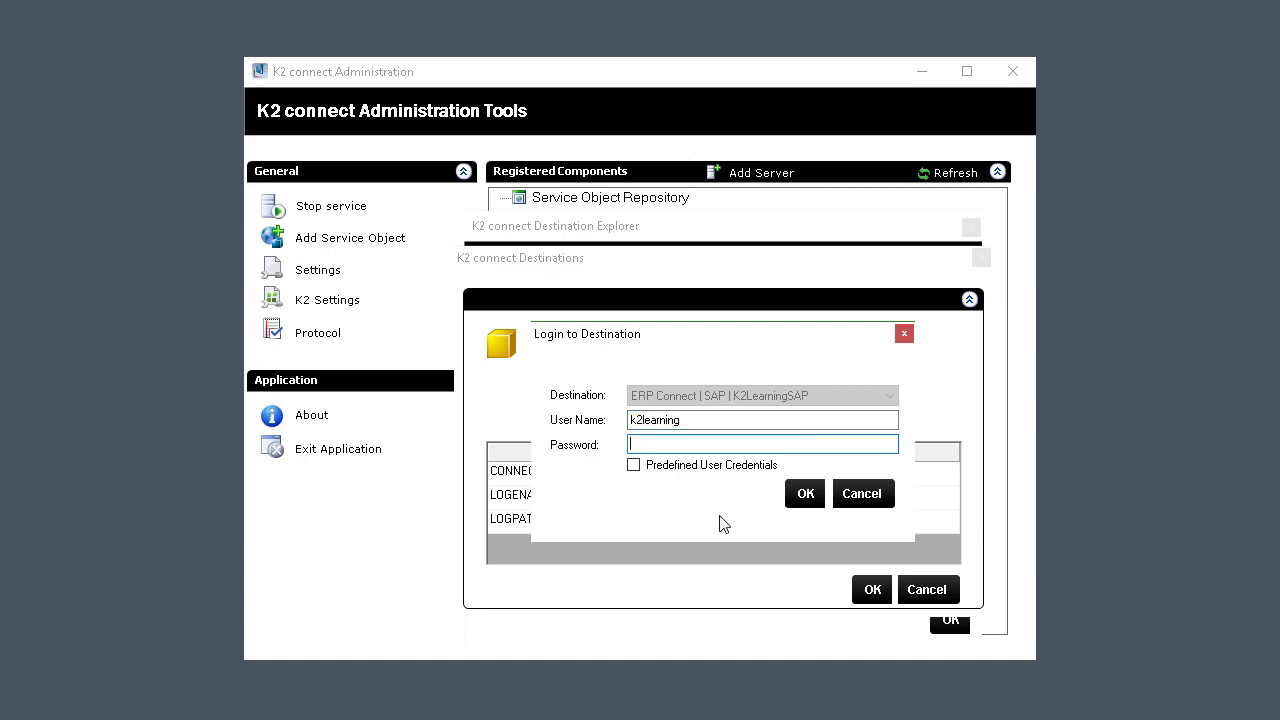
pyautogui.write('*******')
pyautogui.click(804, 496)
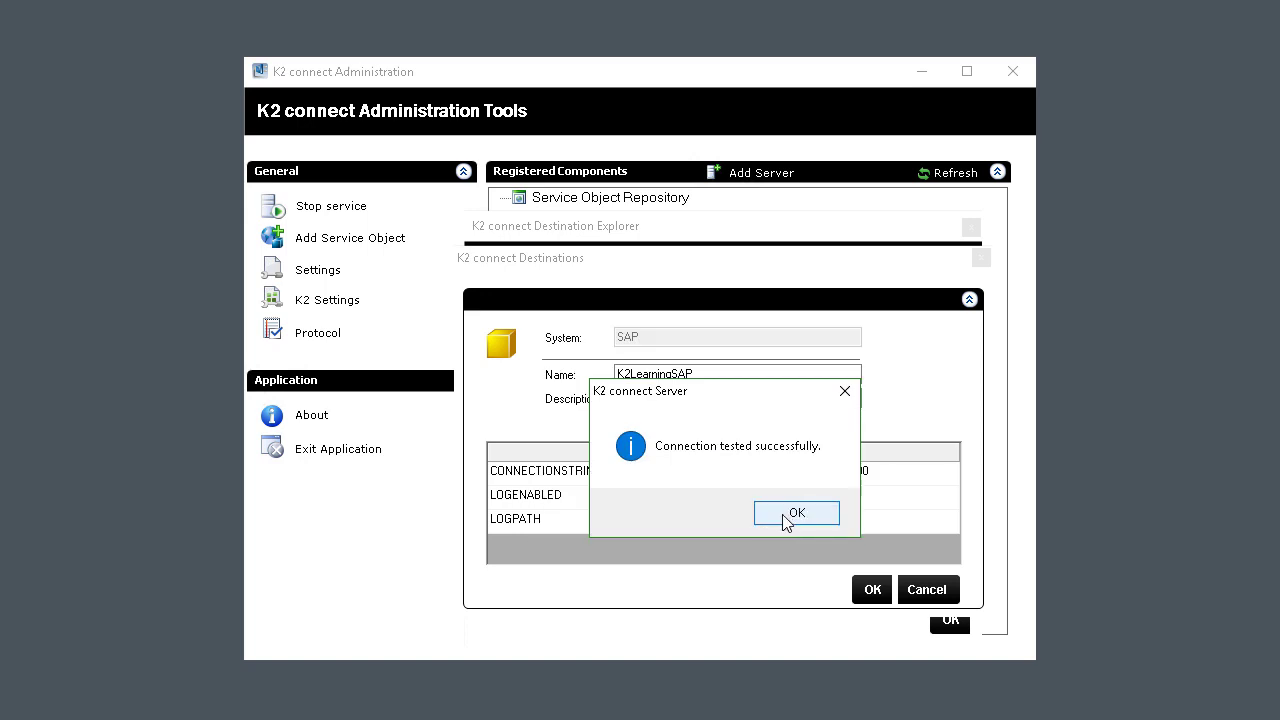
pyautogui.click(787, 515)
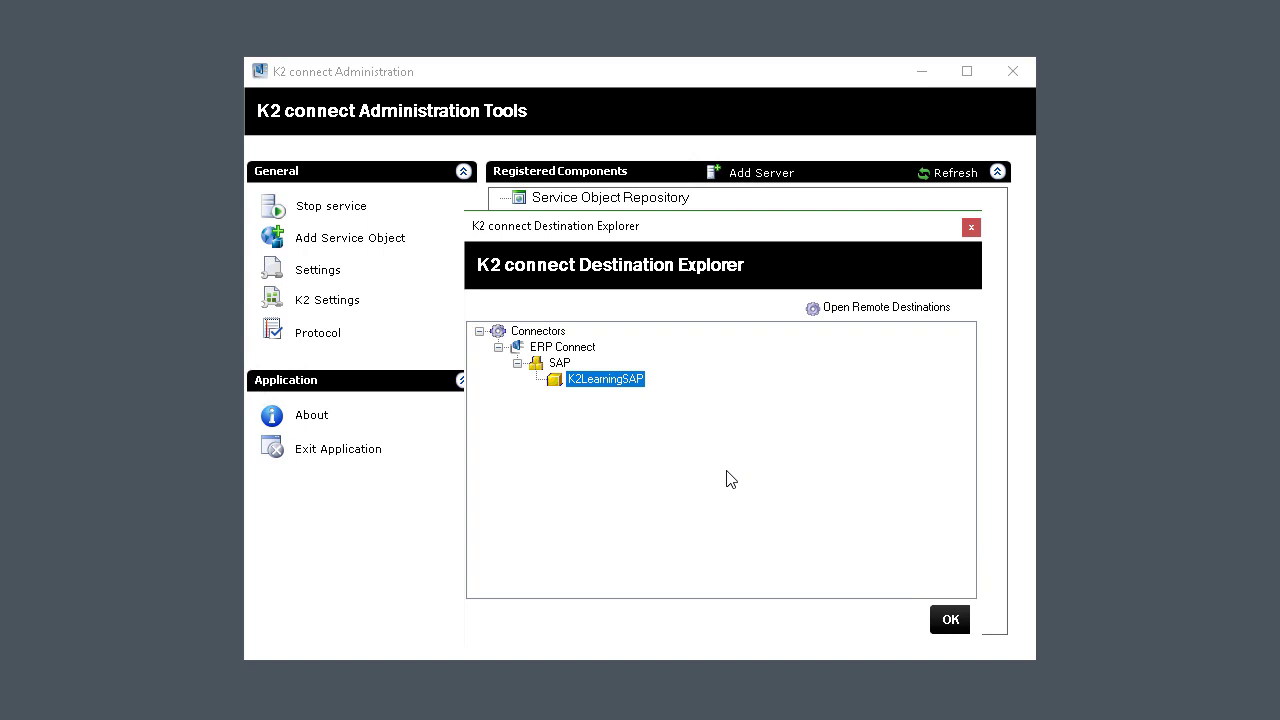
# Set K2LearningSAP as the default destination and close the Destination Explorer and Server Configuration.
pyautogui.rightClick(611, 388)
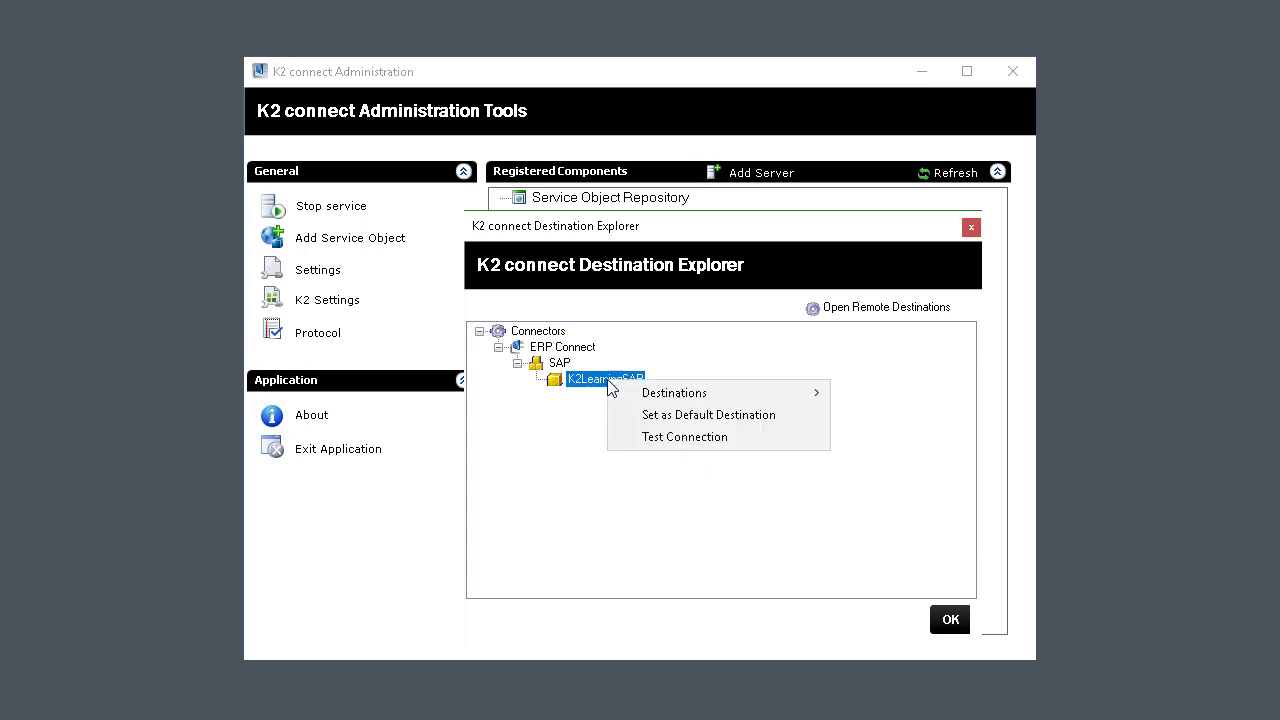
pyautogui.click(745, 416)
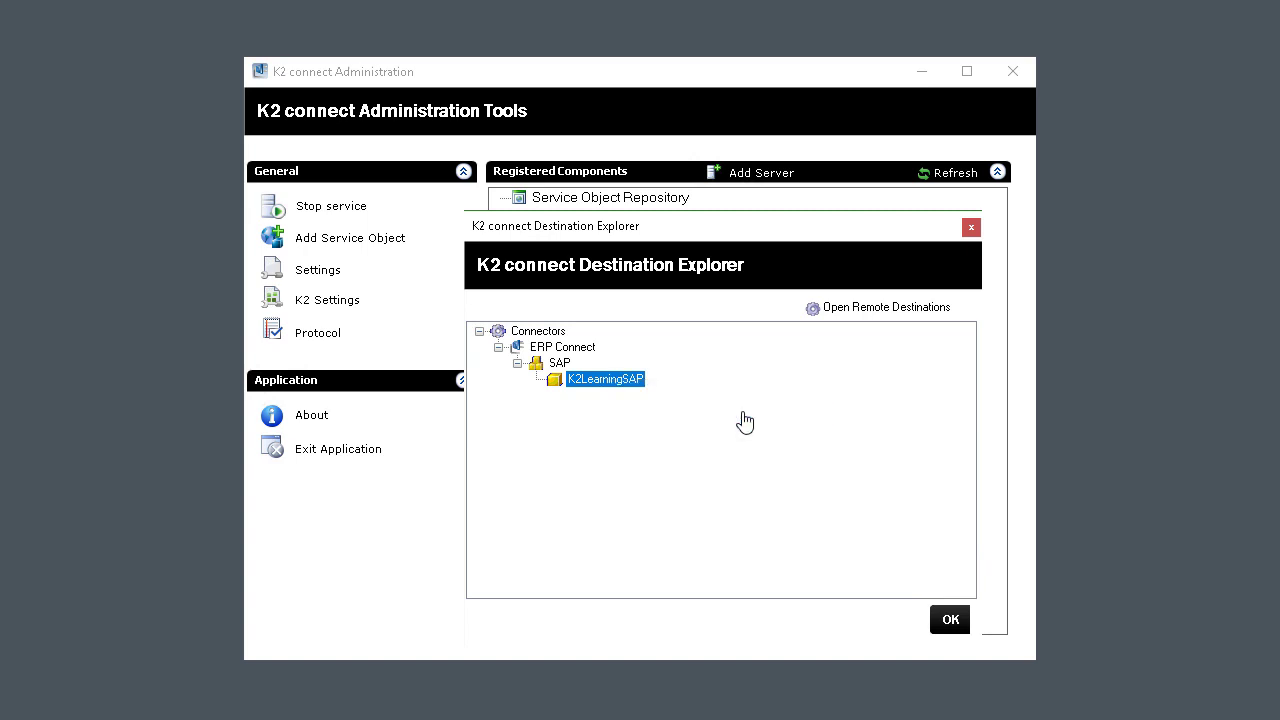
pyautogui.click(945, 620)
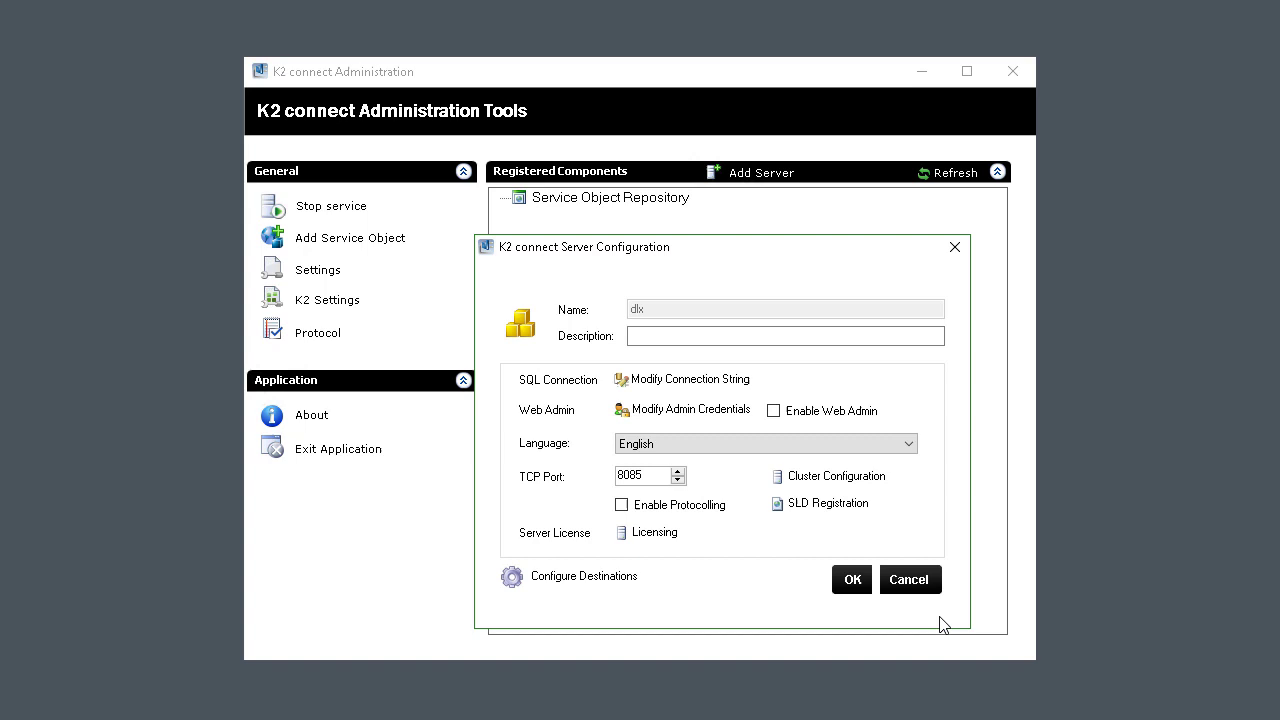
pyautogui.click(850, 585)
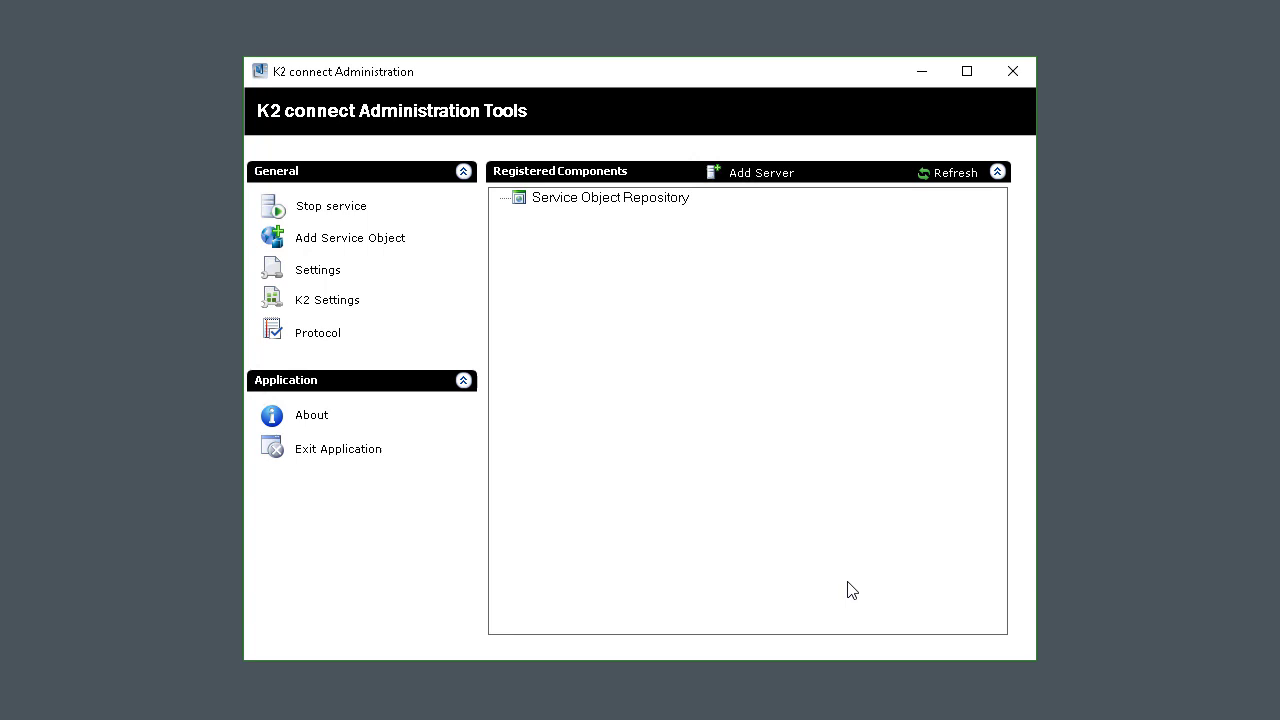
# In the K2 settings, switch SAP authentication to static credentials with the SAP user name and password.
pyautogui.click(343, 304)
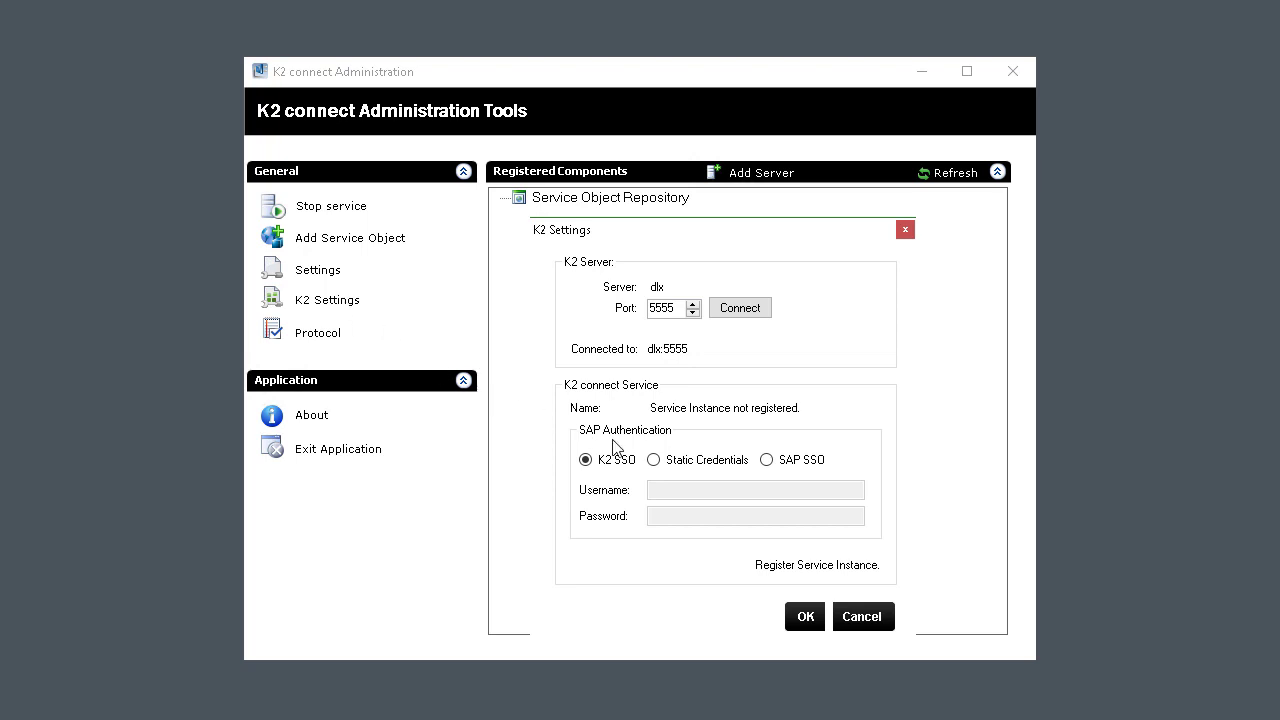
pyautogui.click(653, 460)
pyautogui.click(675, 489)
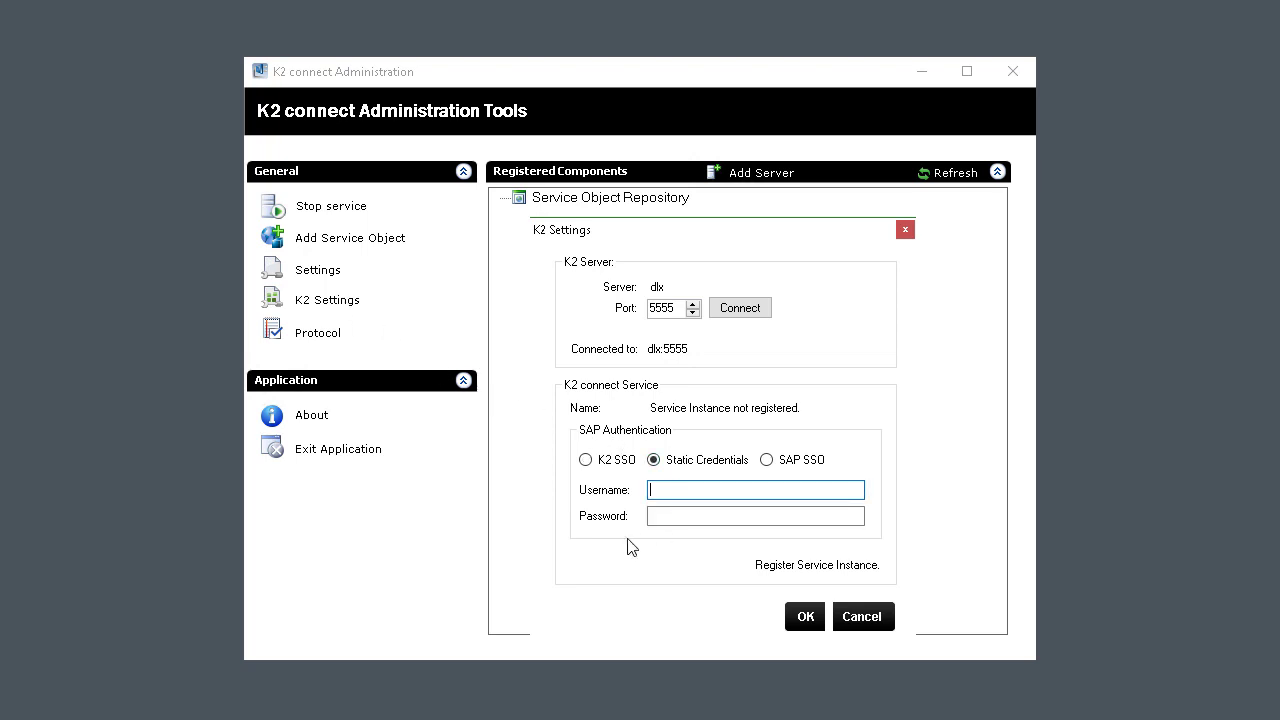
pyautogui.write('k2learning')
pyautogui.press('Tab')
pyautogui.write('*******')
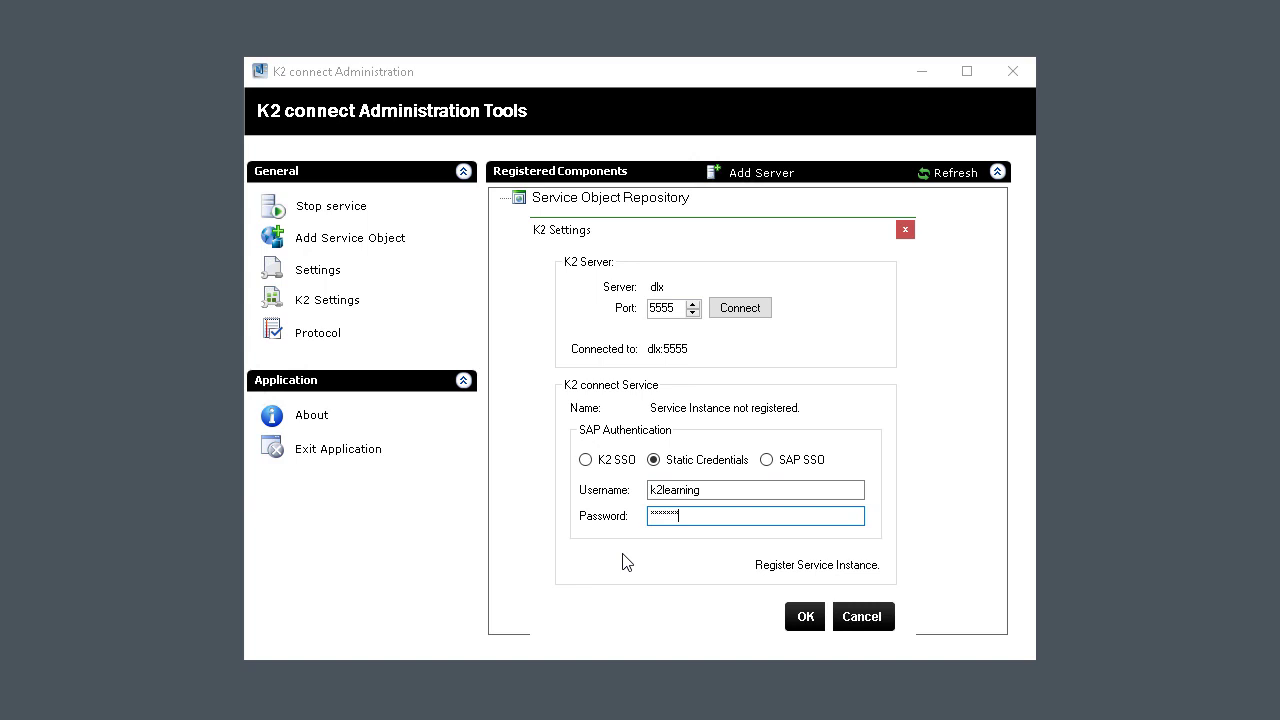
# Register the K2 connect service instance and close K2 Settings, keeping the changes.
pyautogui.click(770, 568)
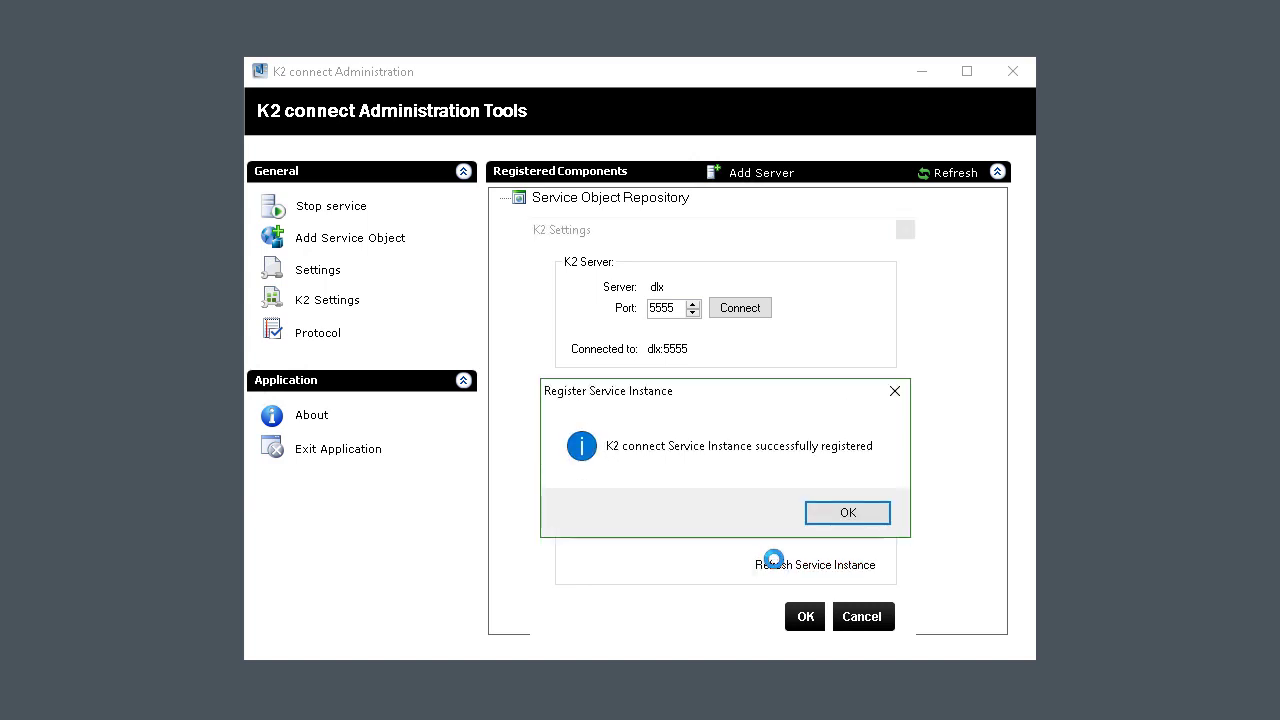
pyautogui.click(824, 520)
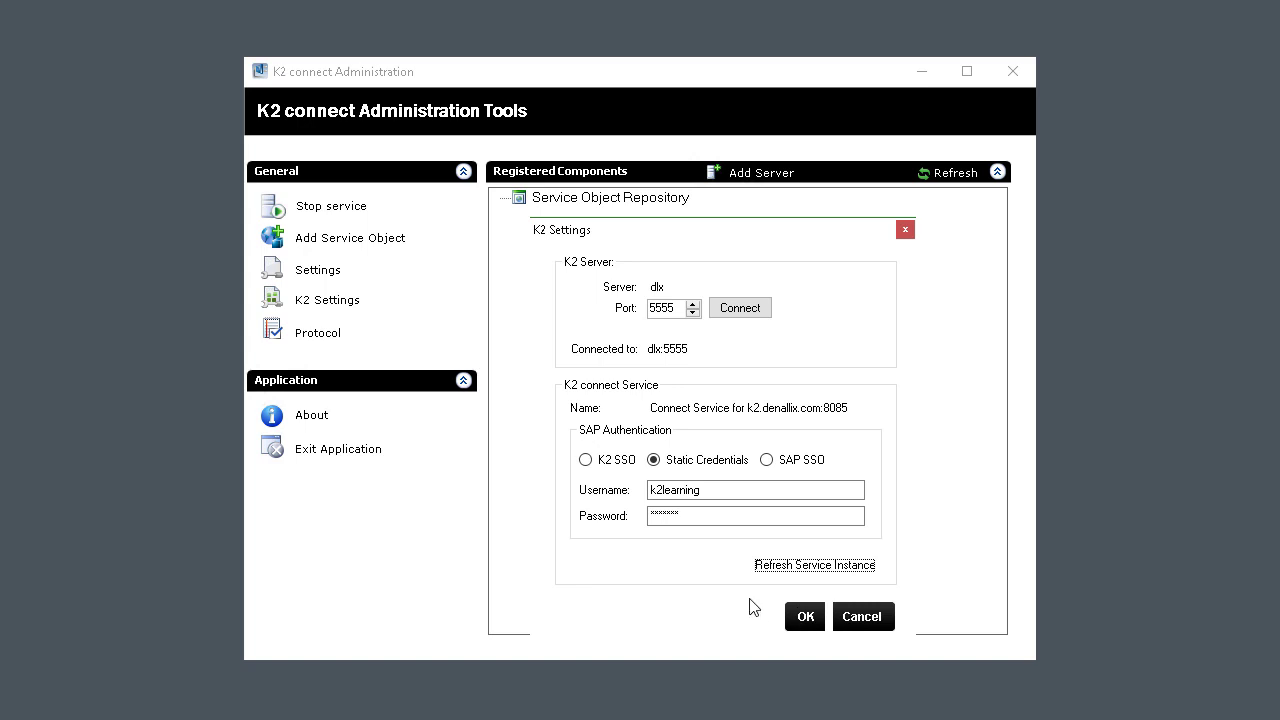
pyautogui.click(806, 616)
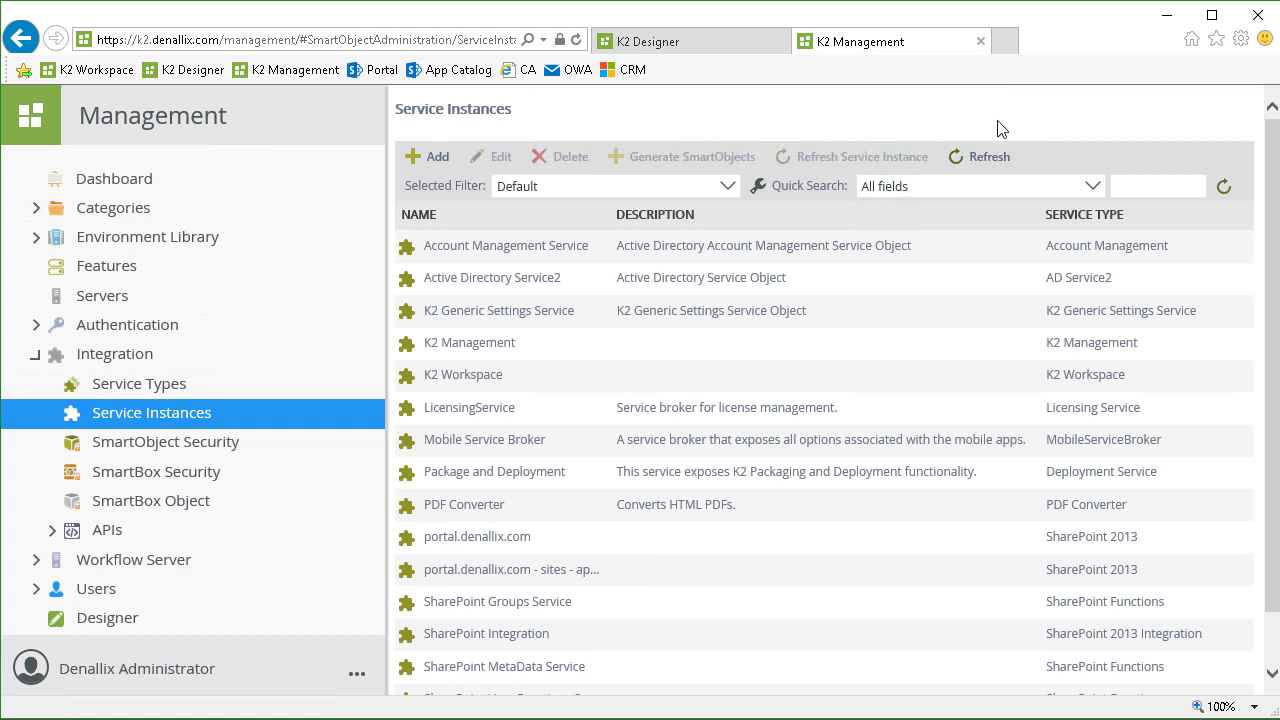
# Refresh the Service Instances list and select the new K2 connect Service row.
pyautogui.click(980, 162)
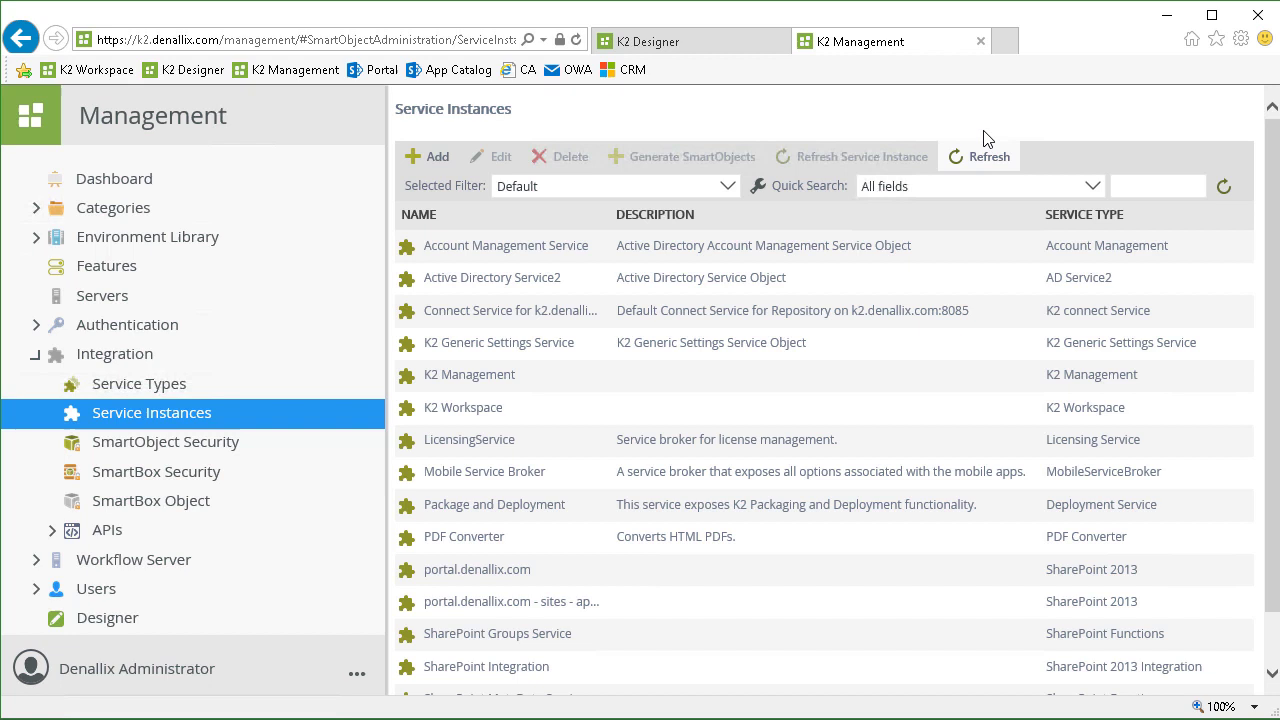
pyautogui.click(852, 314)
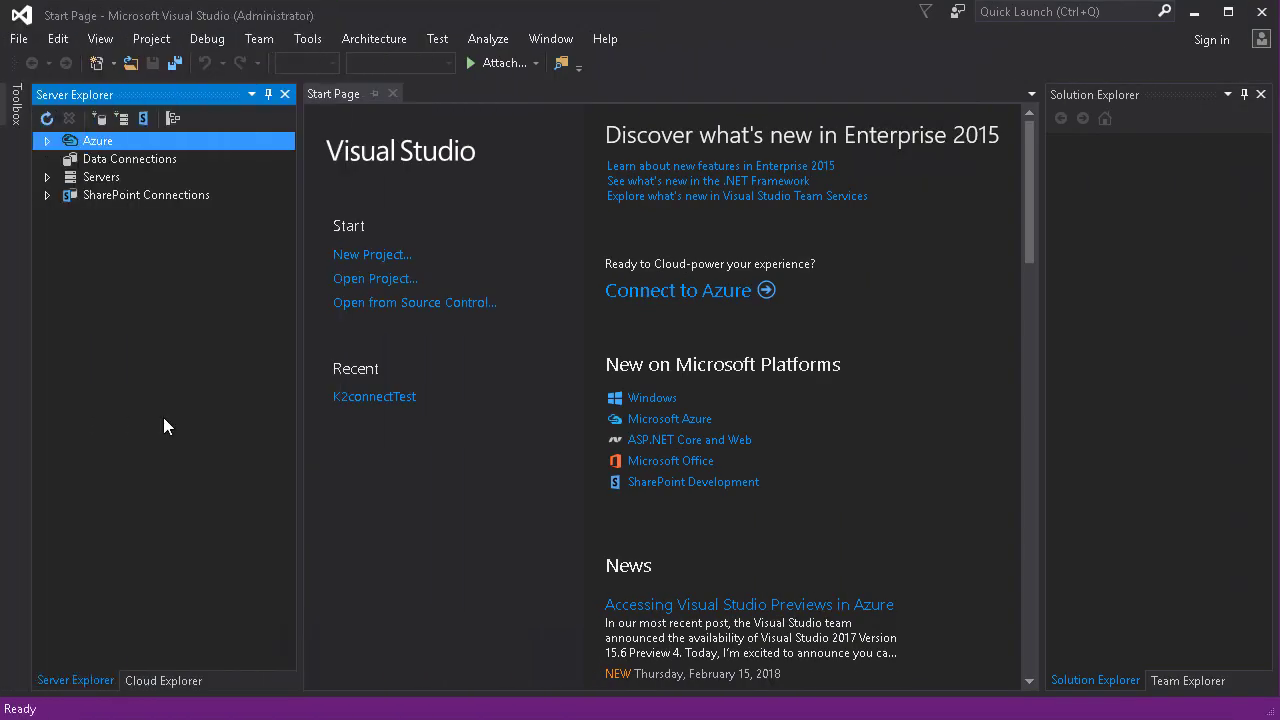
# Create a K2 Empty Project named K2connectTest.
pyautogui.click(20, 39)
pyautogui.moveTo(177, 63)
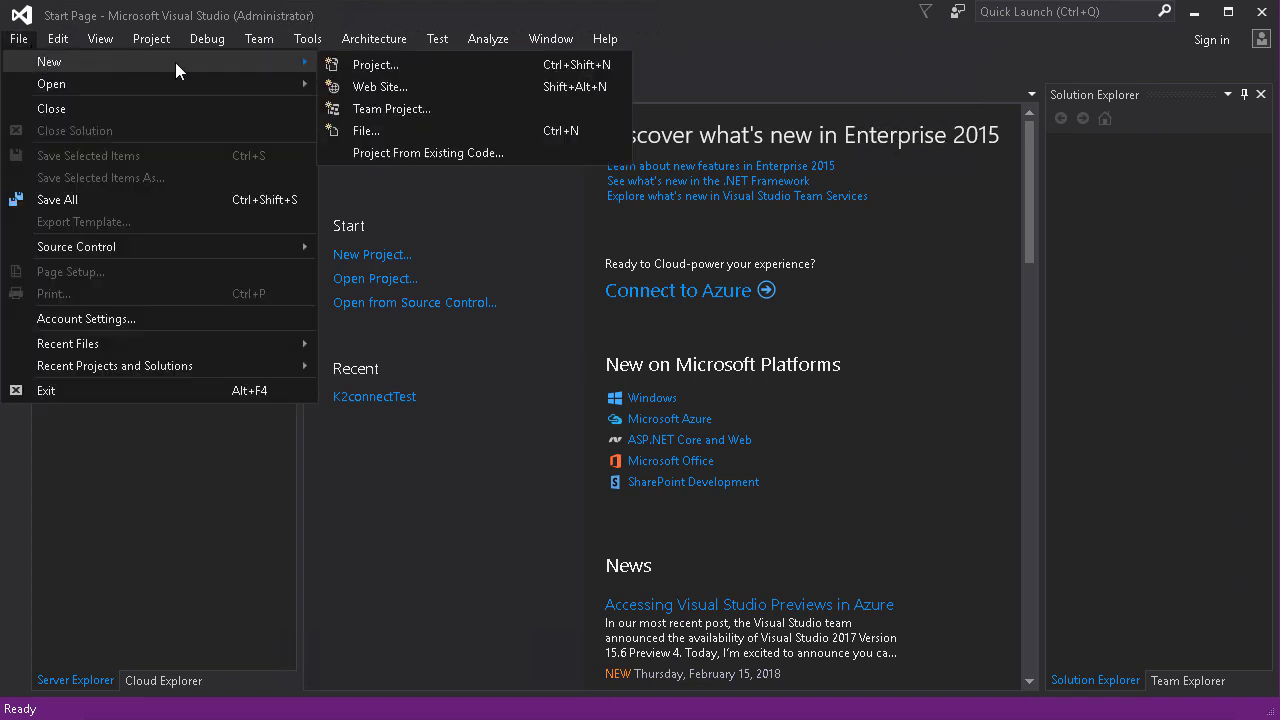
pyautogui.click(359, 63)
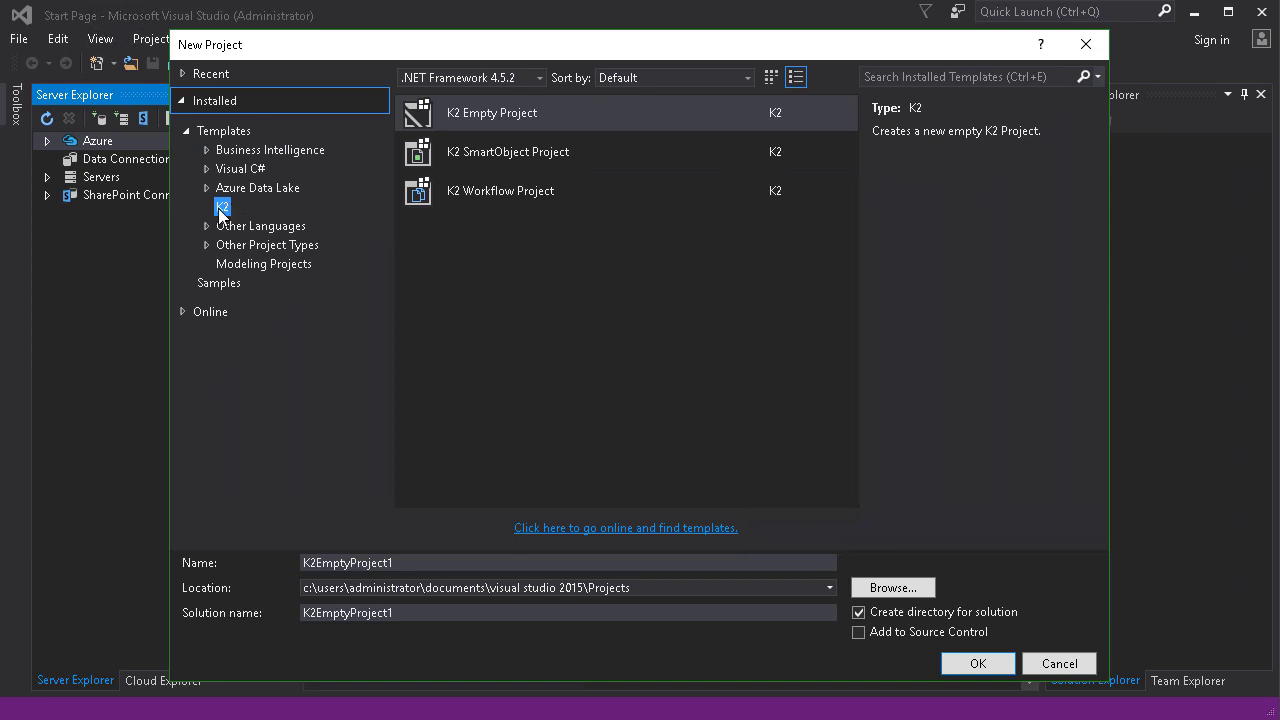
pyautogui.click(549, 113)
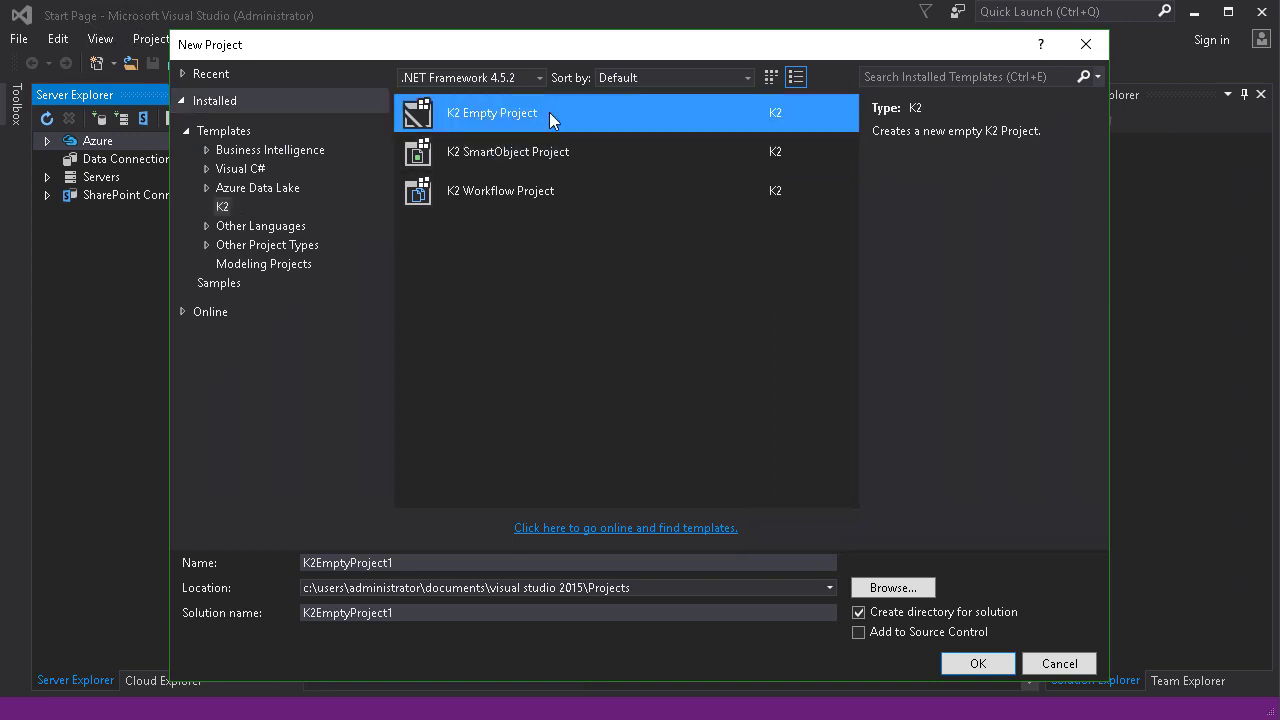
pyautogui.doubleClick(382, 560)
pyautogui.write('K2connectTest')
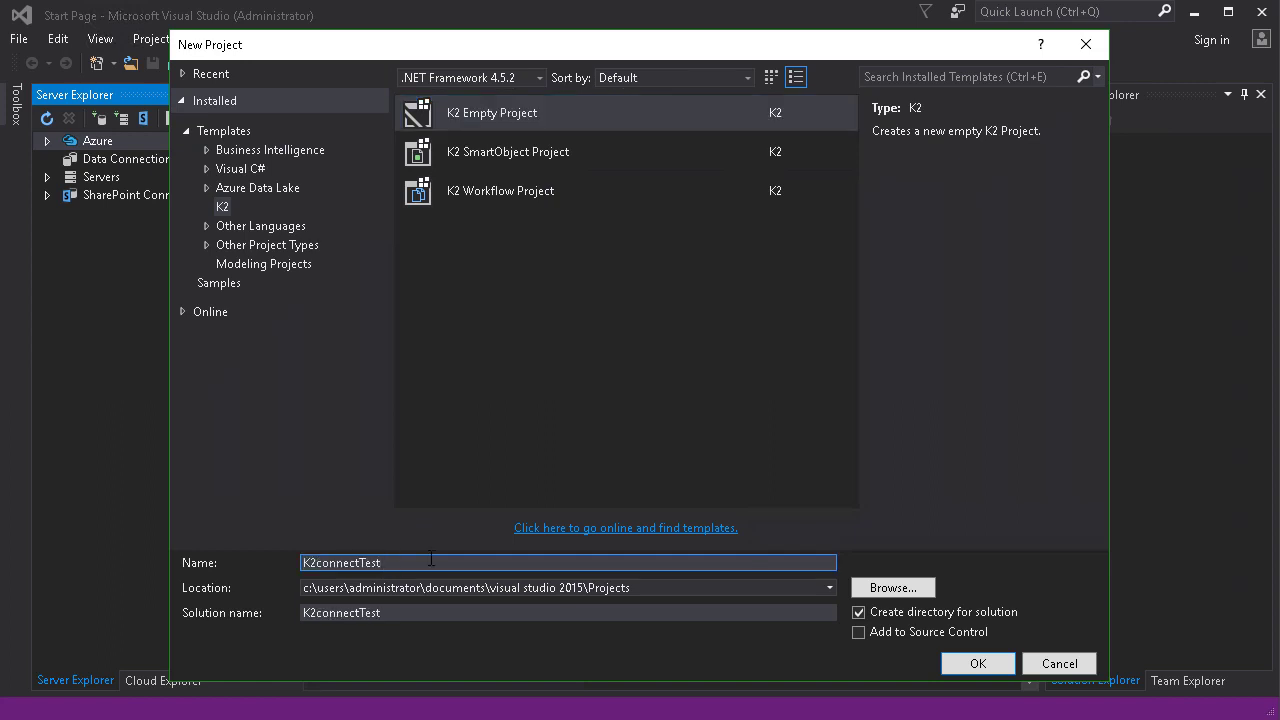
pyautogui.click(970, 663)
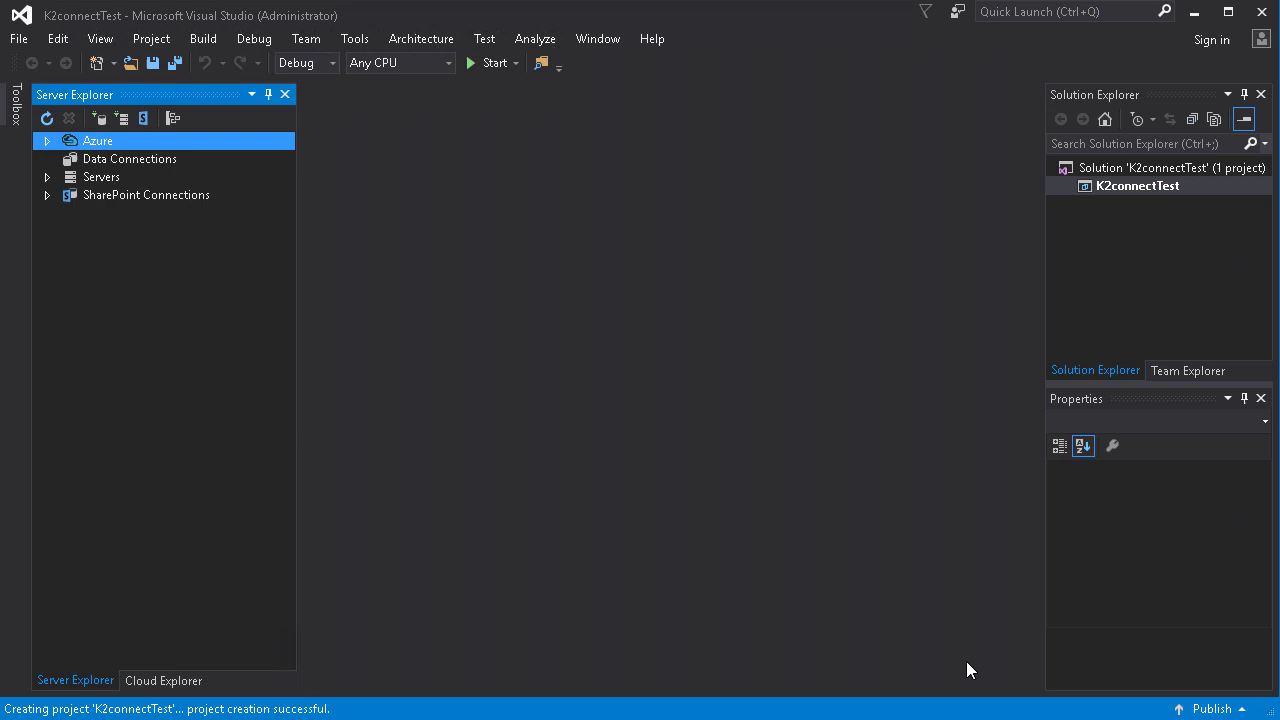
# Add a K2 connect Service Object item named K2connectEmpData to the K2connectTest project.
pyautogui.rightClick(1114, 188)
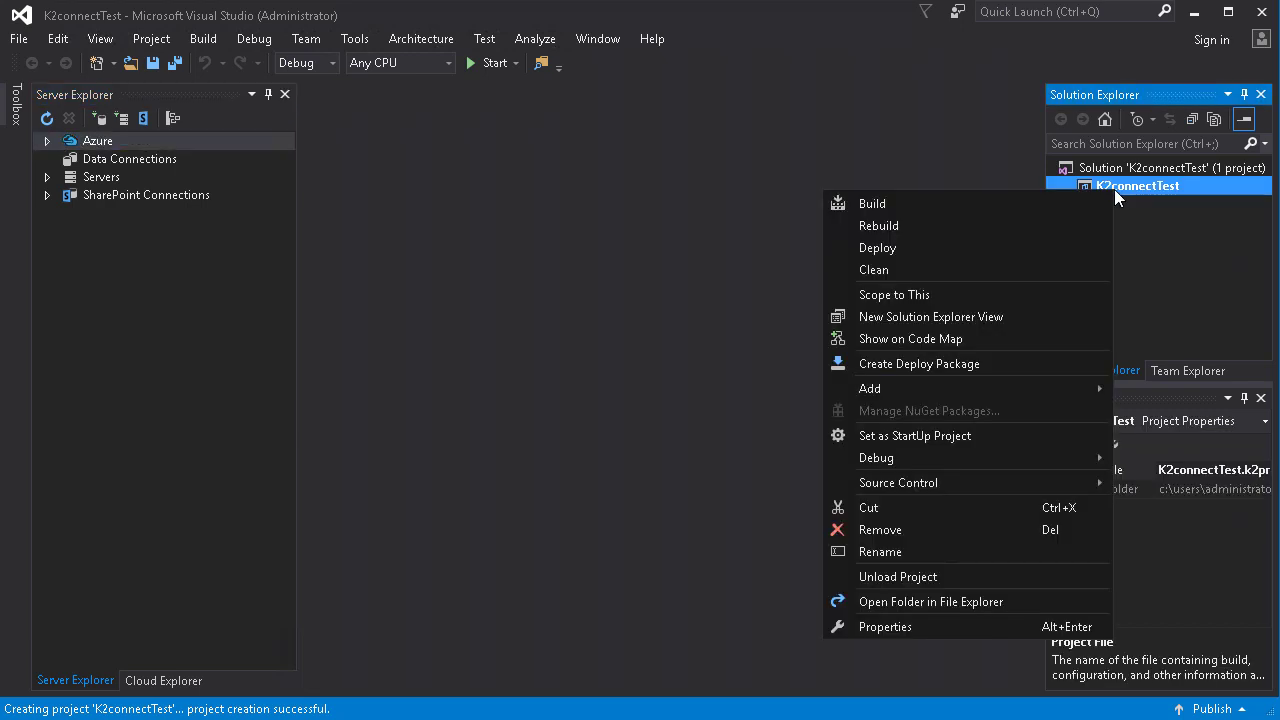
pyautogui.moveTo(882, 387)
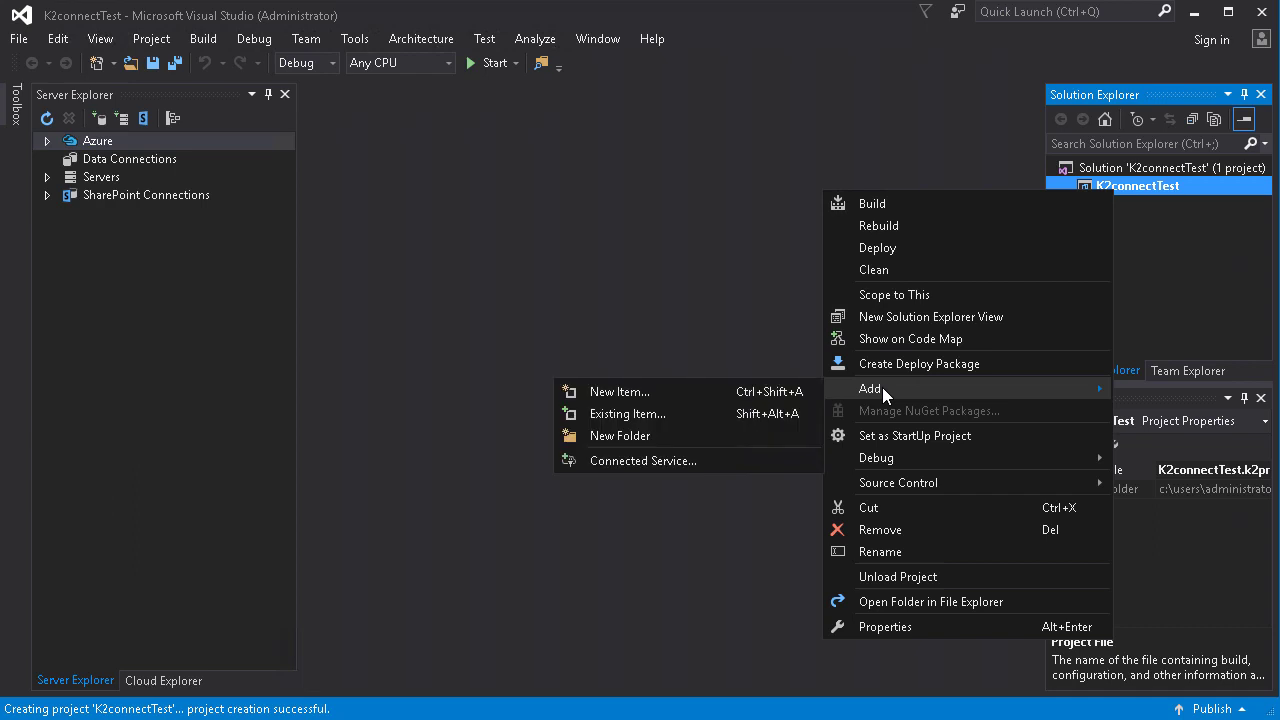
pyautogui.click(673, 395)
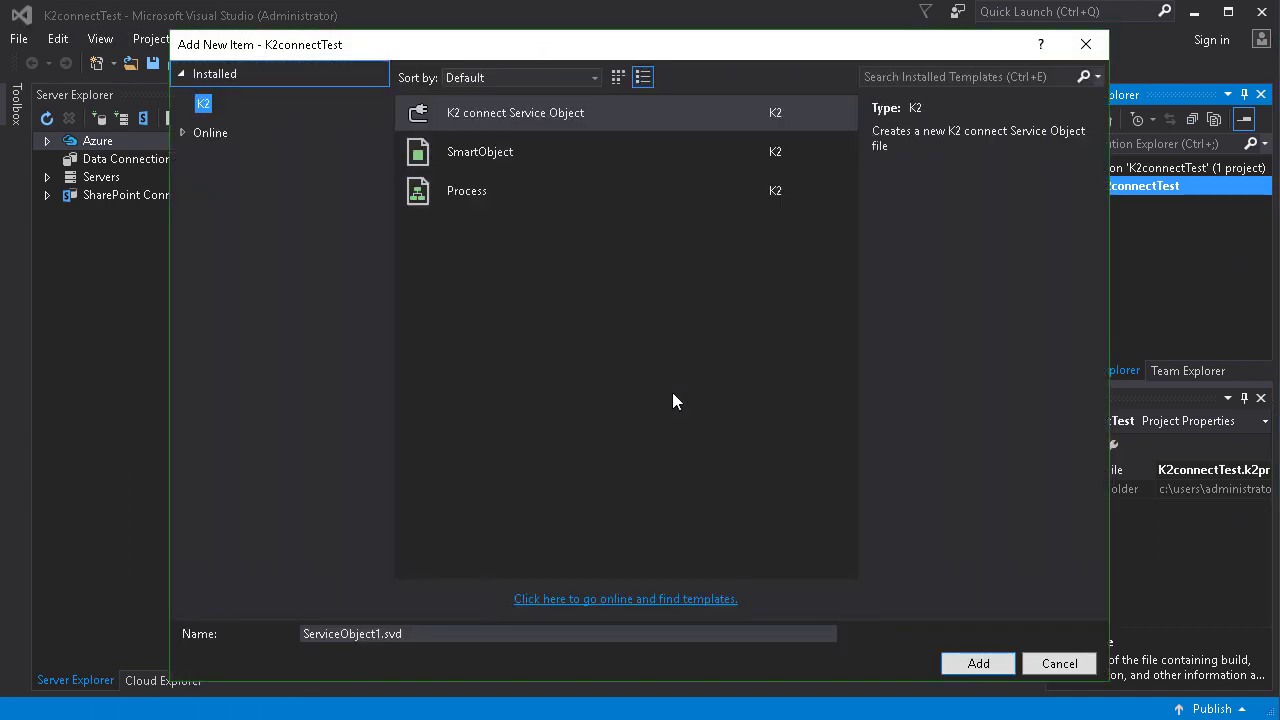
pyautogui.click(563, 114)
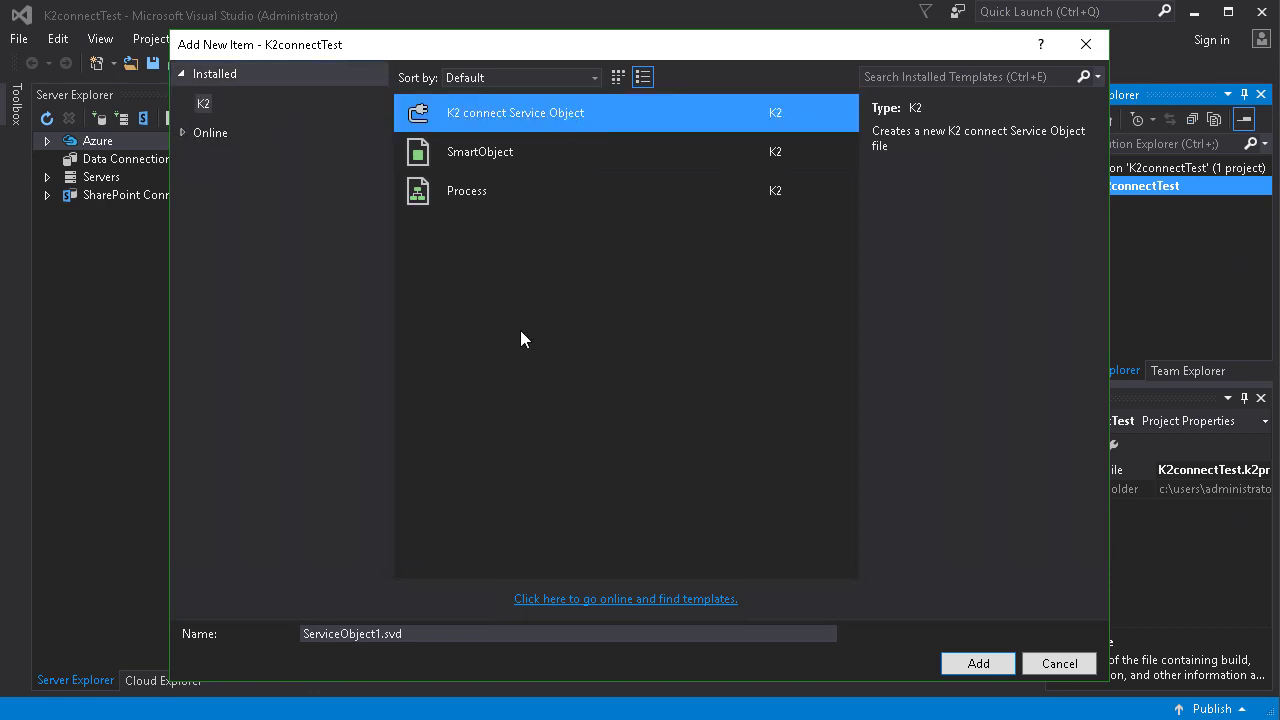
pyautogui.click(378, 633)
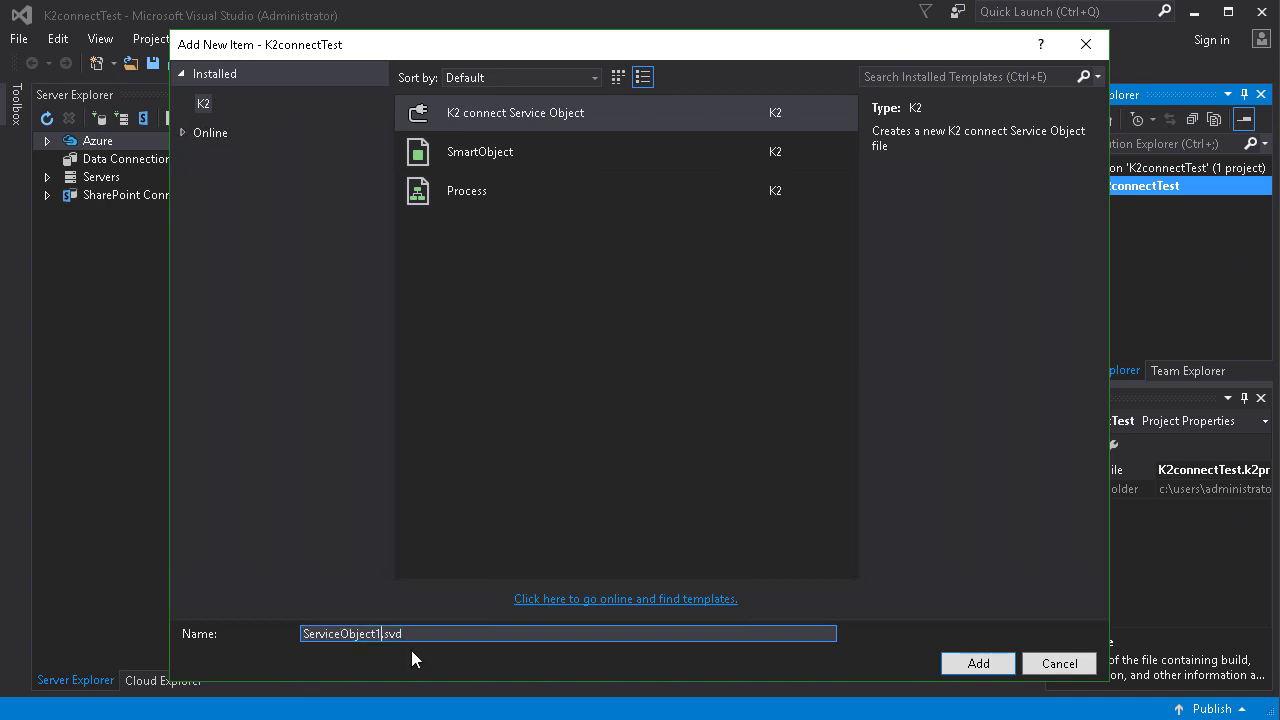
pyautogui.write('K2connectEmpData')
pyautogui.click(978, 663)
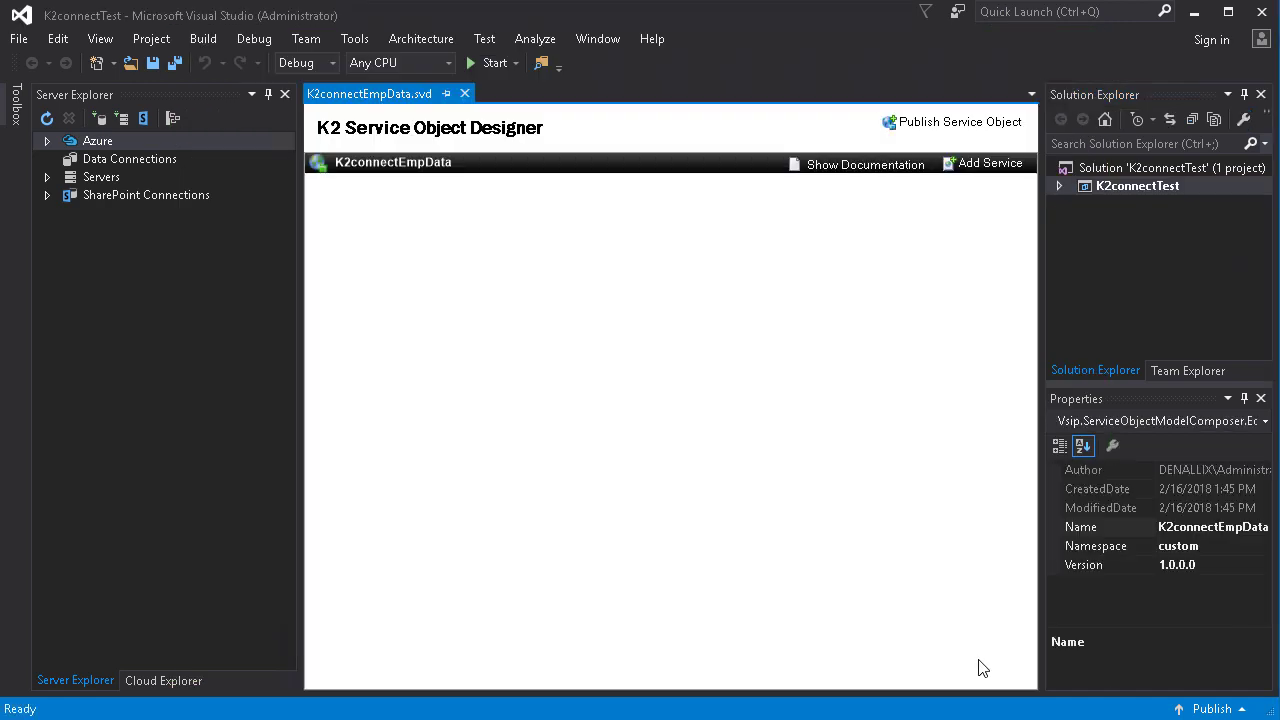
# Show the K2 Service Object Designer browser from the View menu and expand ERP Connect.
pyautogui.click(103, 38)
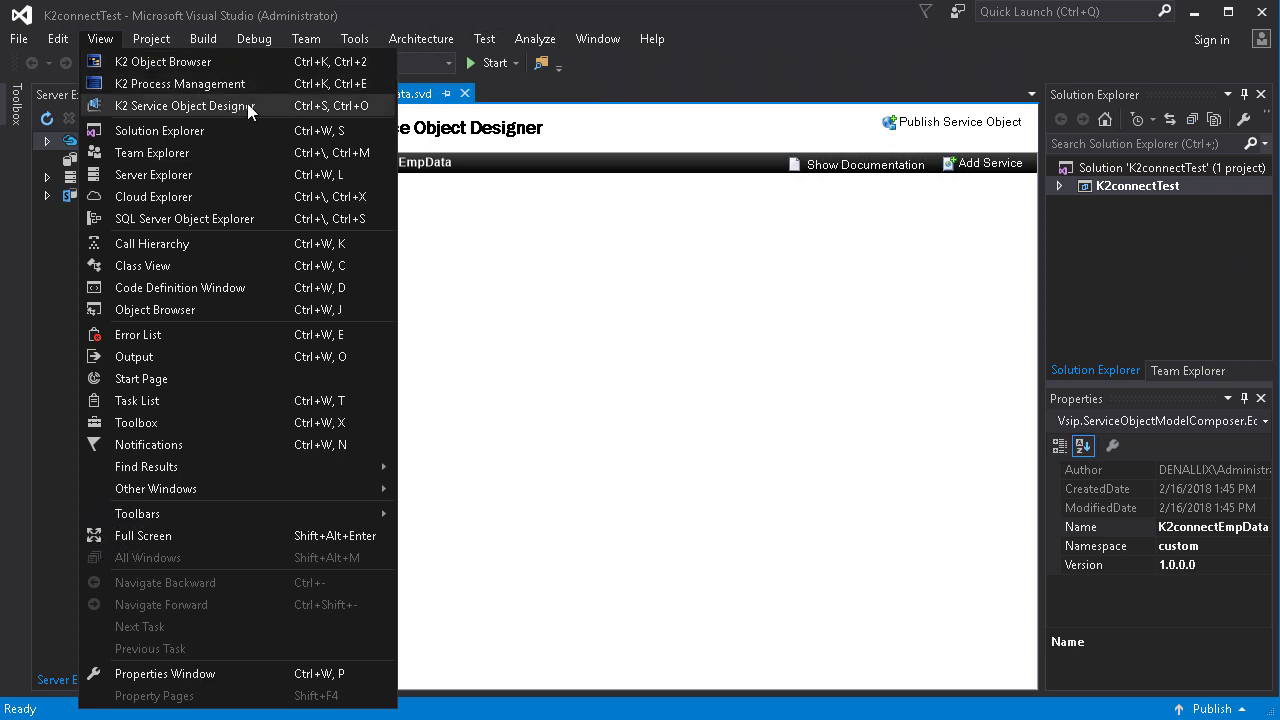
pyautogui.click(185, 106)
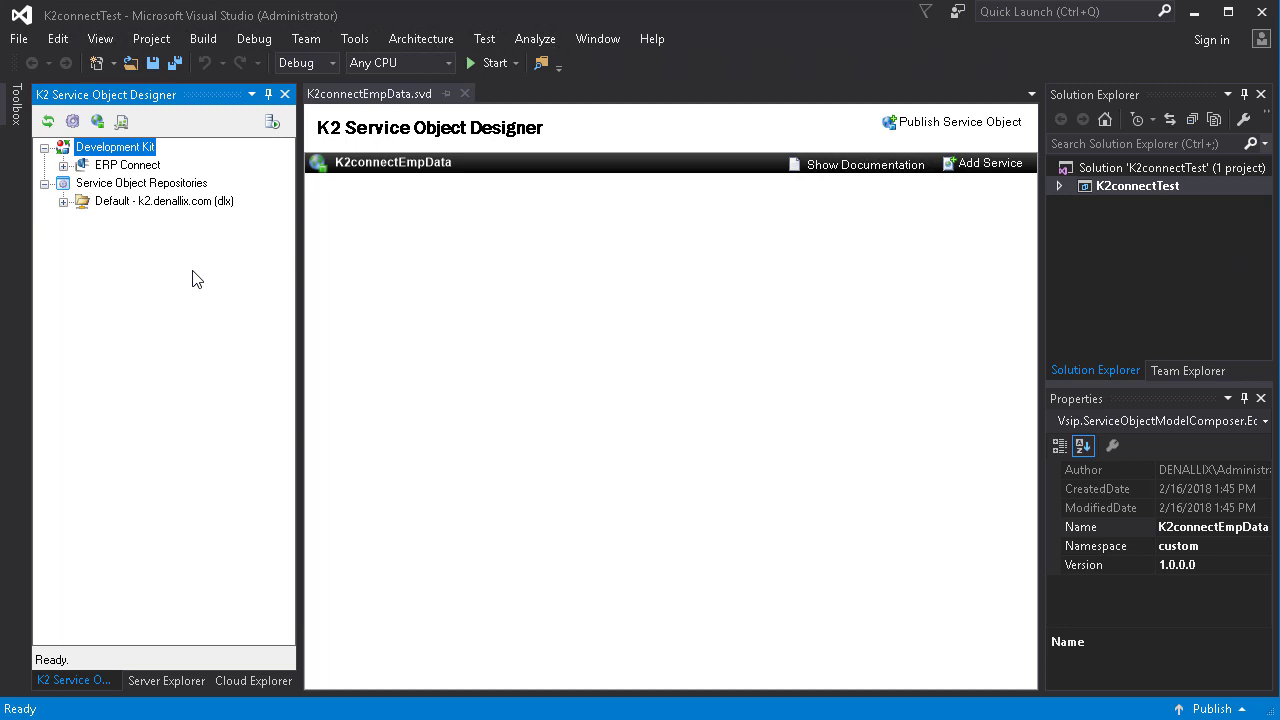
pyautogui.click(64, 166)
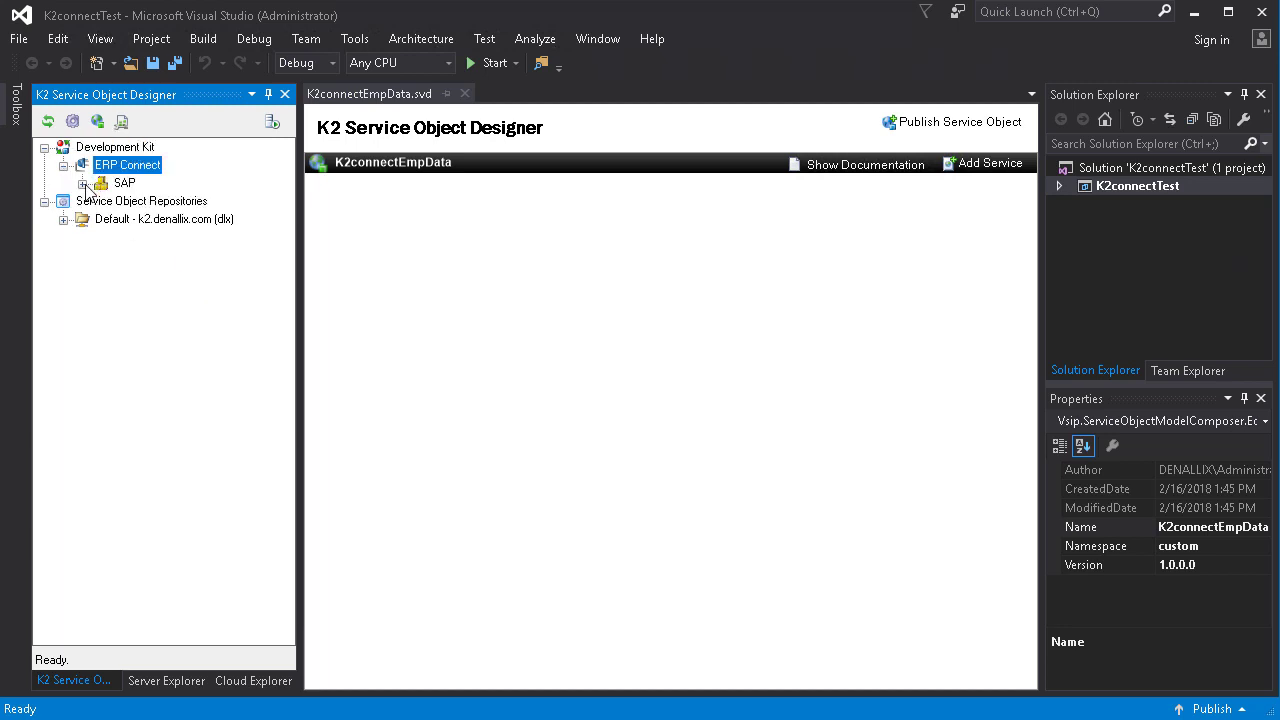
# Expand SAP > K2LearningSAP and log in with the SAP user name and password.
pyautogui.click(85, 184)
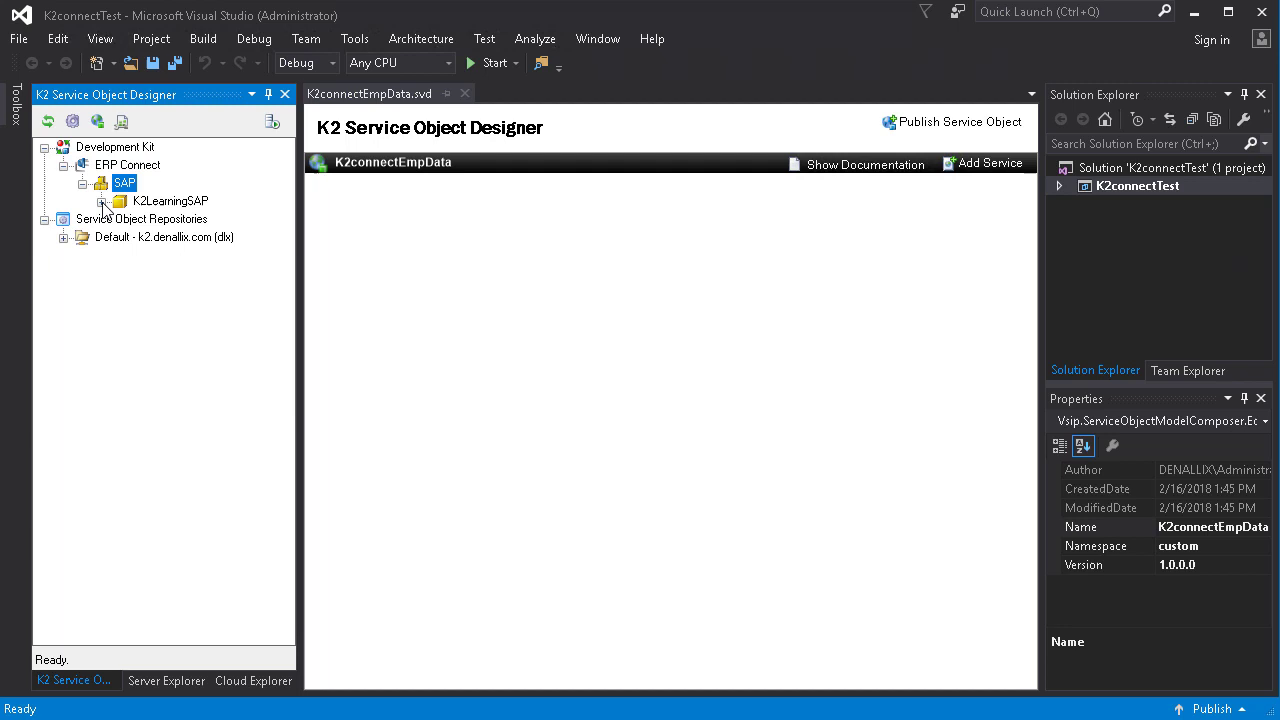
pyautogui.click(102, 202)
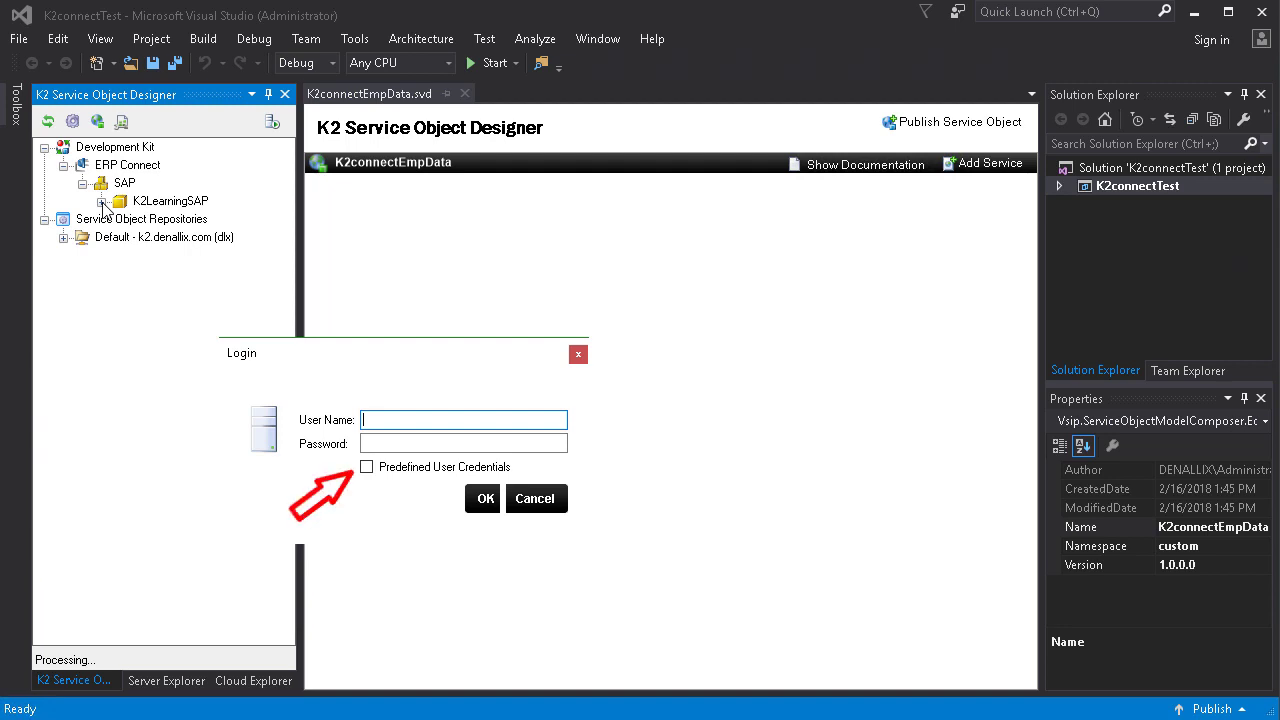
pyautogui.write('k2learning')
pyautogui.press('Tab')
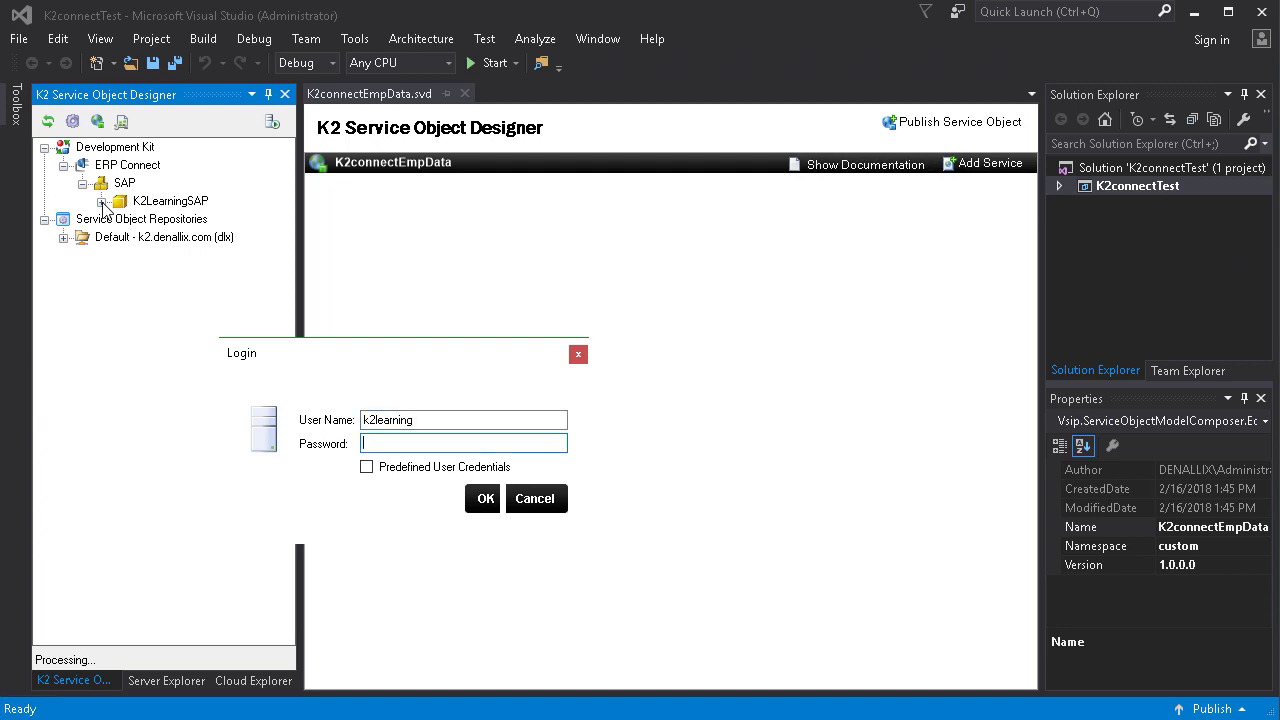
pyautogui.write('K2pass!')
pyautogui.click(480, 504)
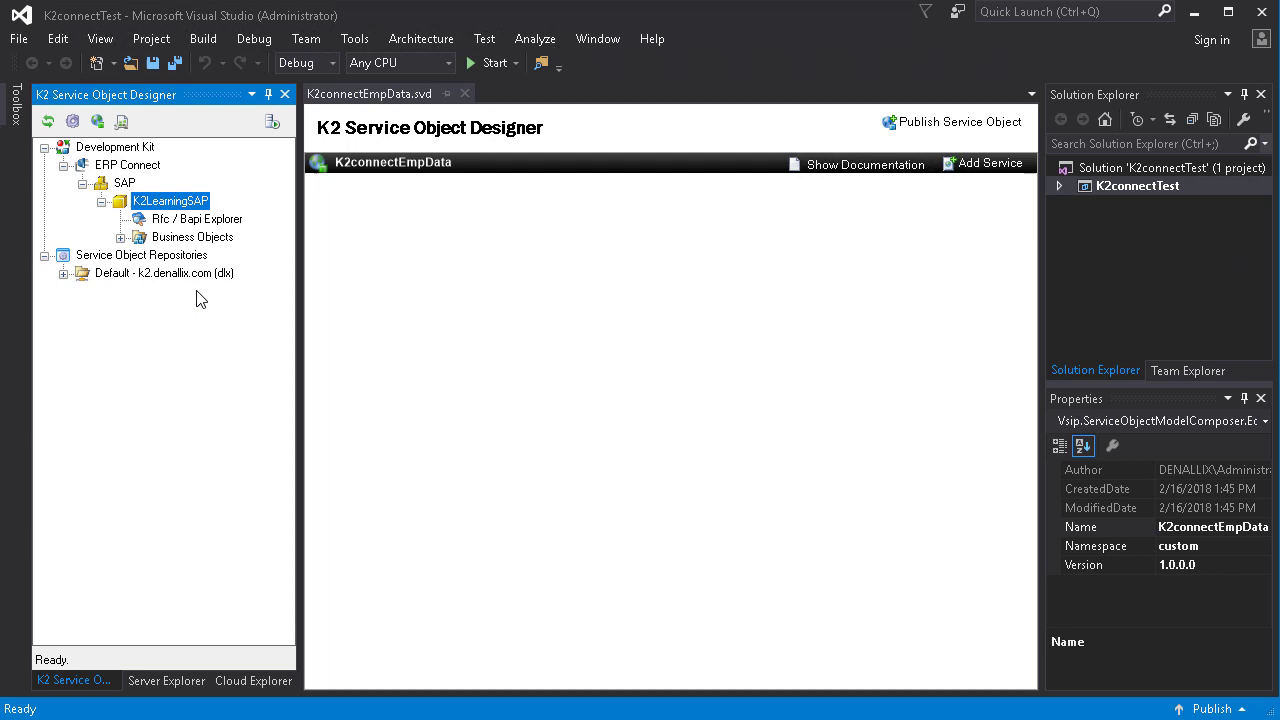
# Expand SAP Business Objects down to Personnel Administration > Employee > Methods to reveal GETLIST (BAPI_EMPLOYEE_GETDATA).
pyautogui.click(120, 237)
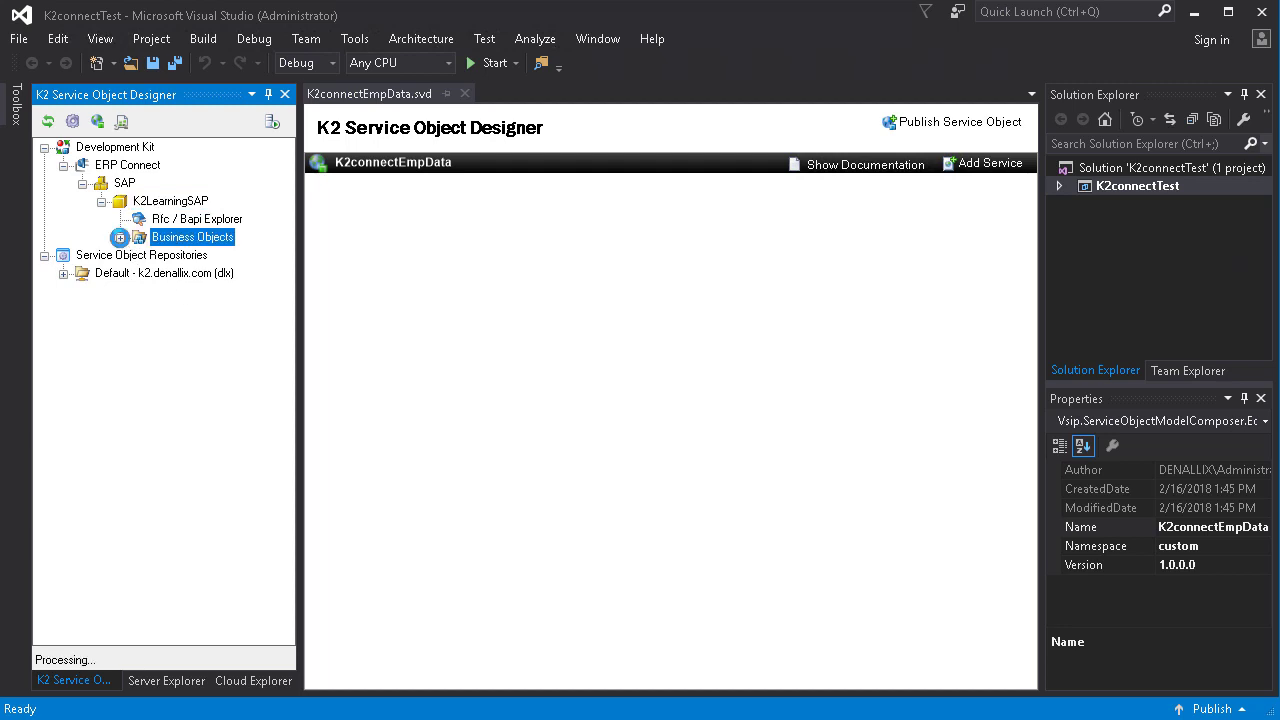
pyautogui.click(139, 256)
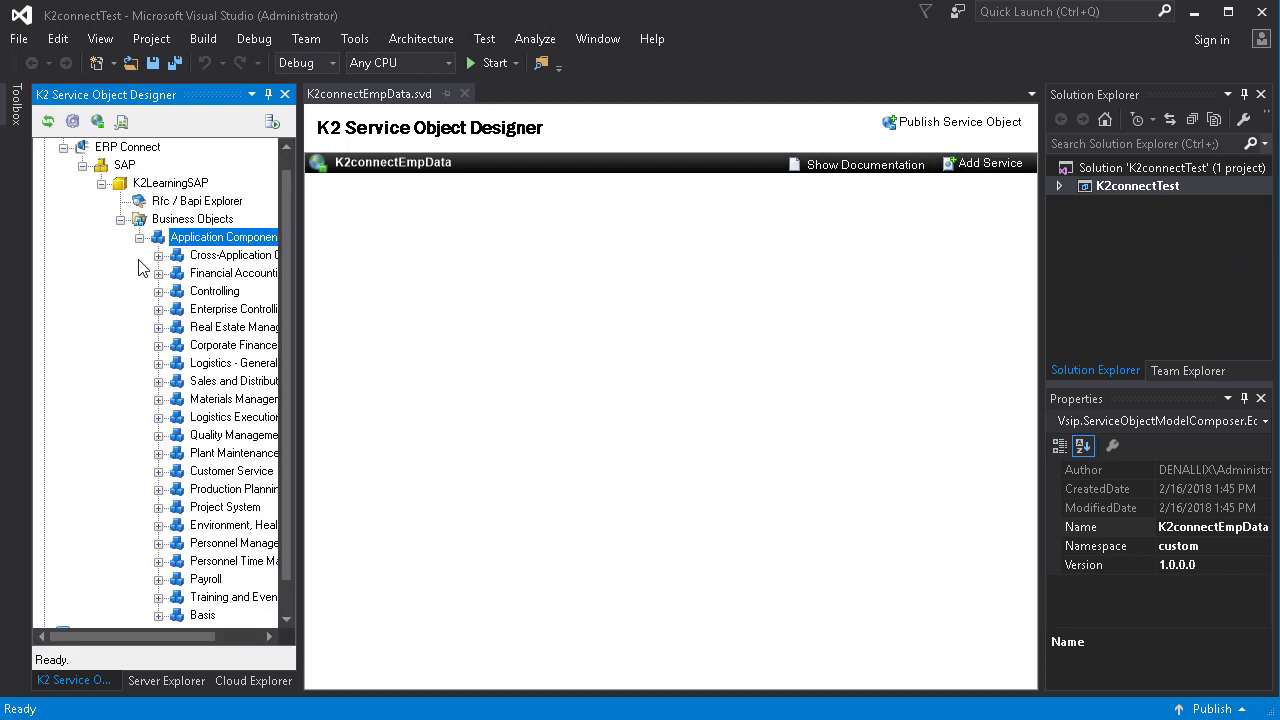
pyautogui.moveTo(100, 635); pyautogui.dragTo(153, 636)
pyautogui.click(90, 544)
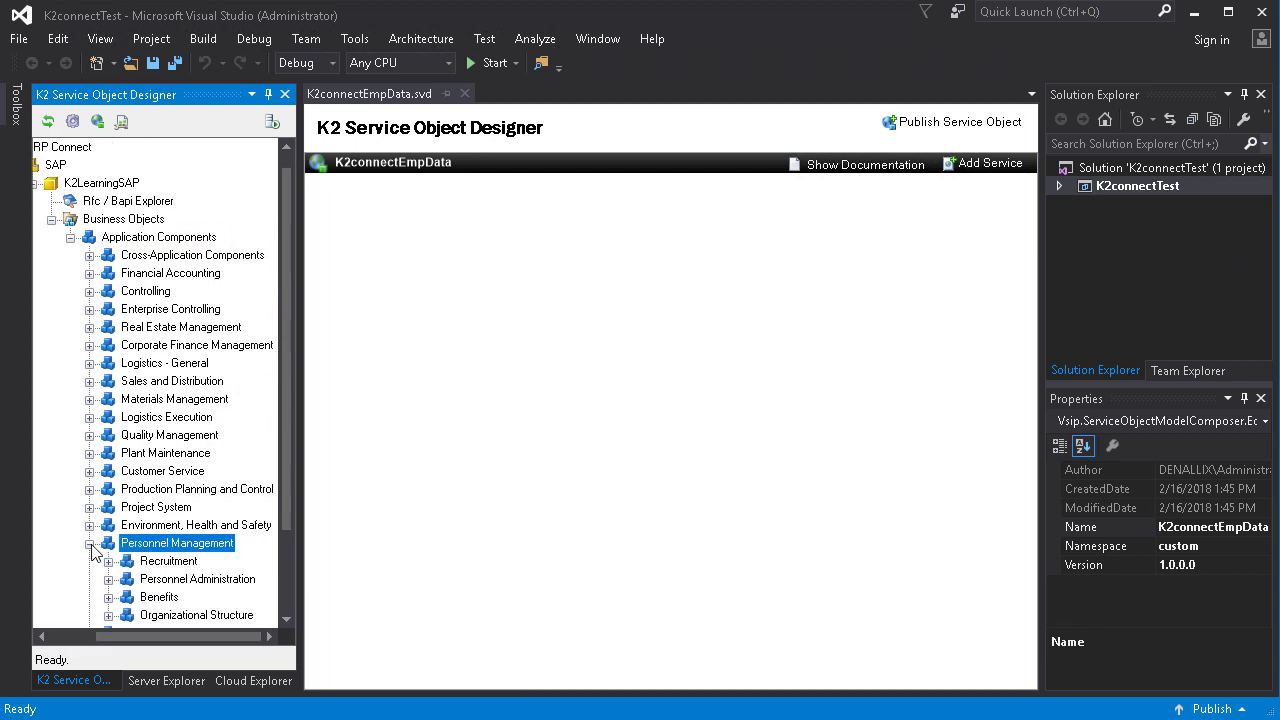
pyautogui.click(108, 579)
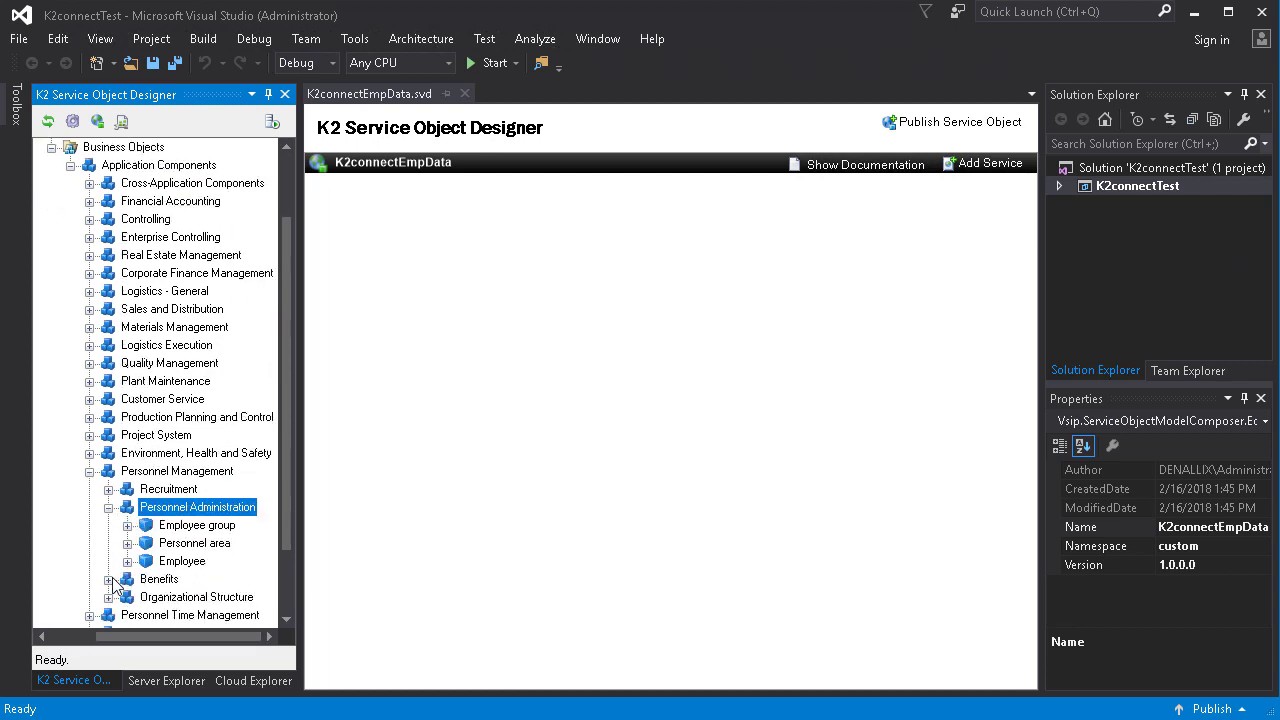
pyautogui.click(129, 471)
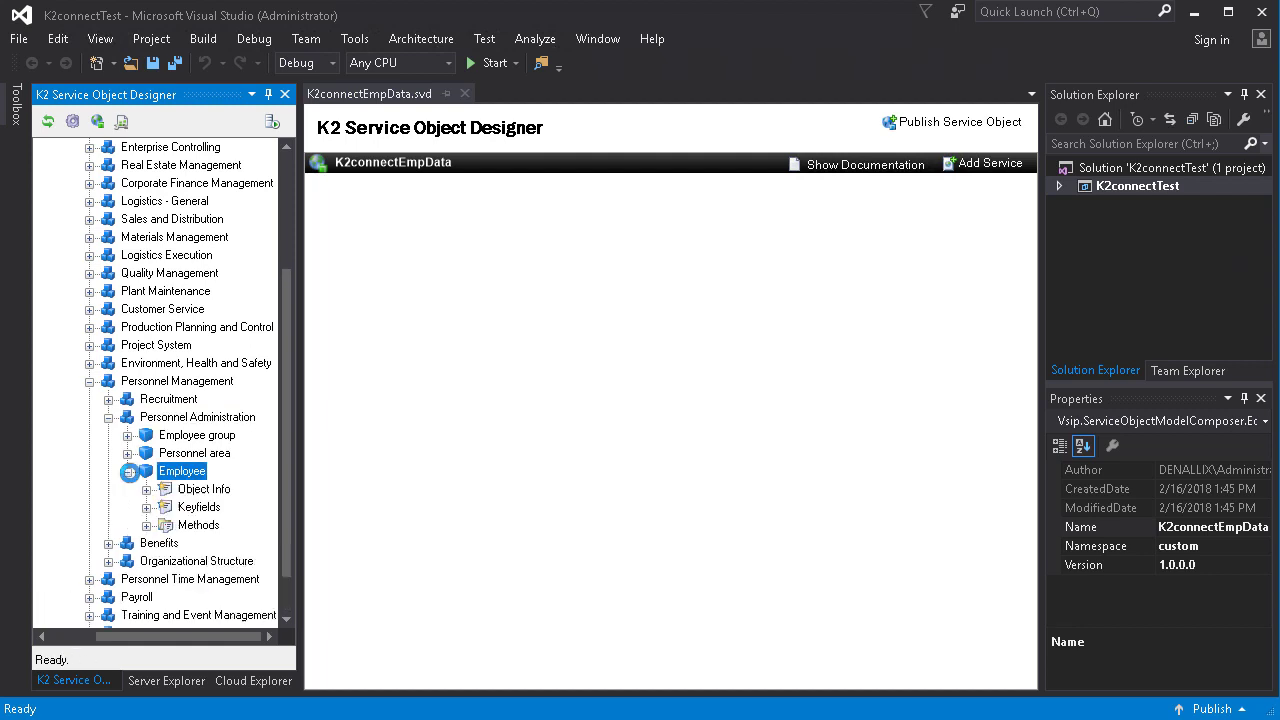
pyautogui.click(146, 525)
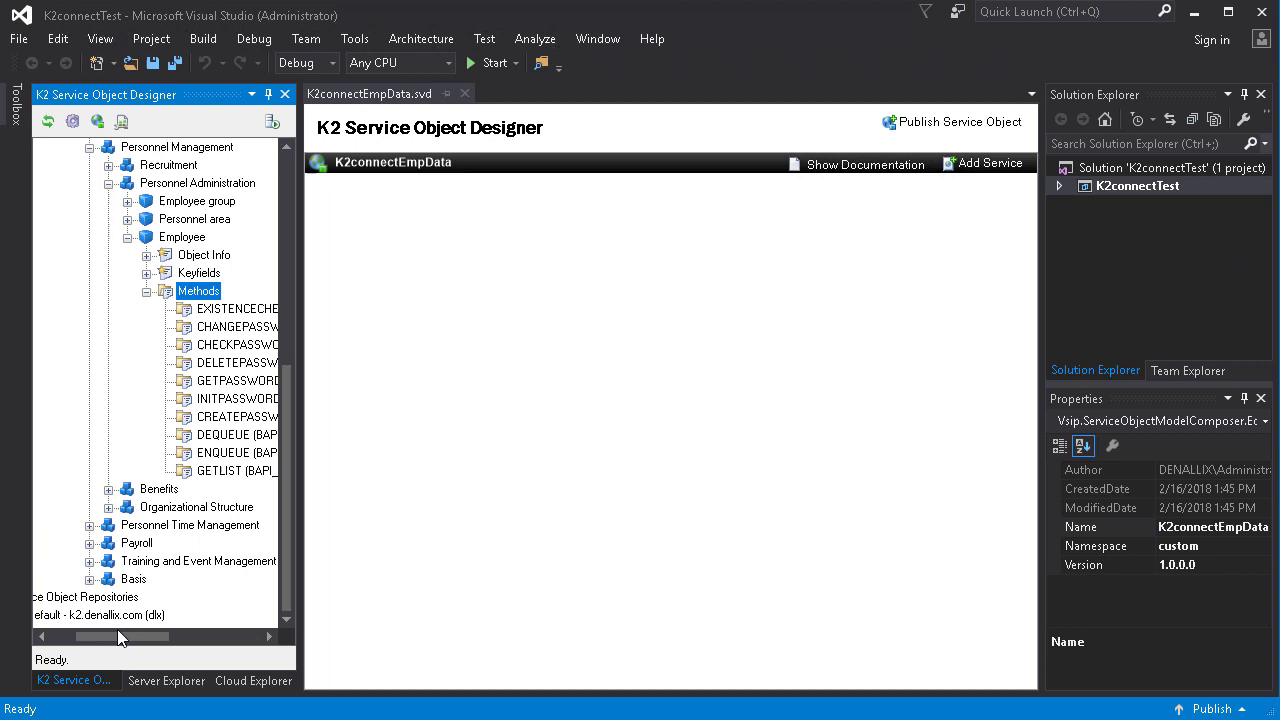
pyautogui.moveTo(117, 636); pyautogui.dragTo(172, 636)
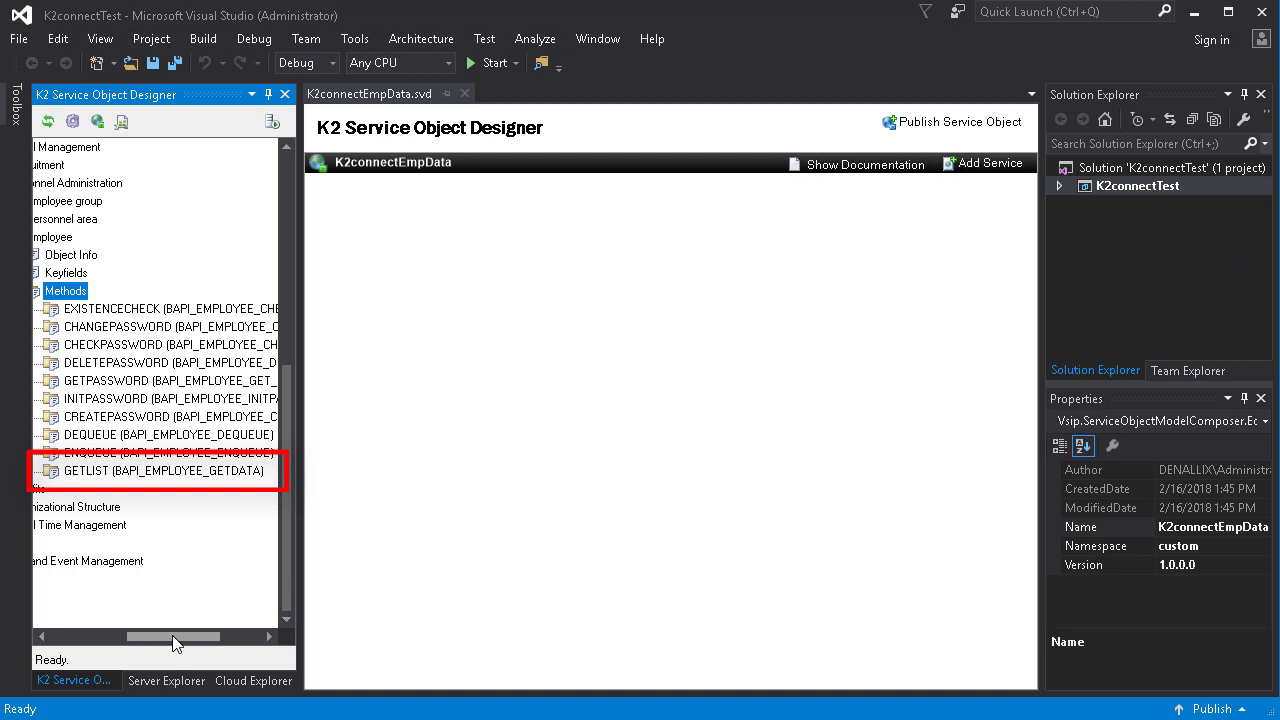
# Open GETLIST in the K2 connect Test Cockpit and load its interface parameters.
pyautogui.rightClick(125, 471)
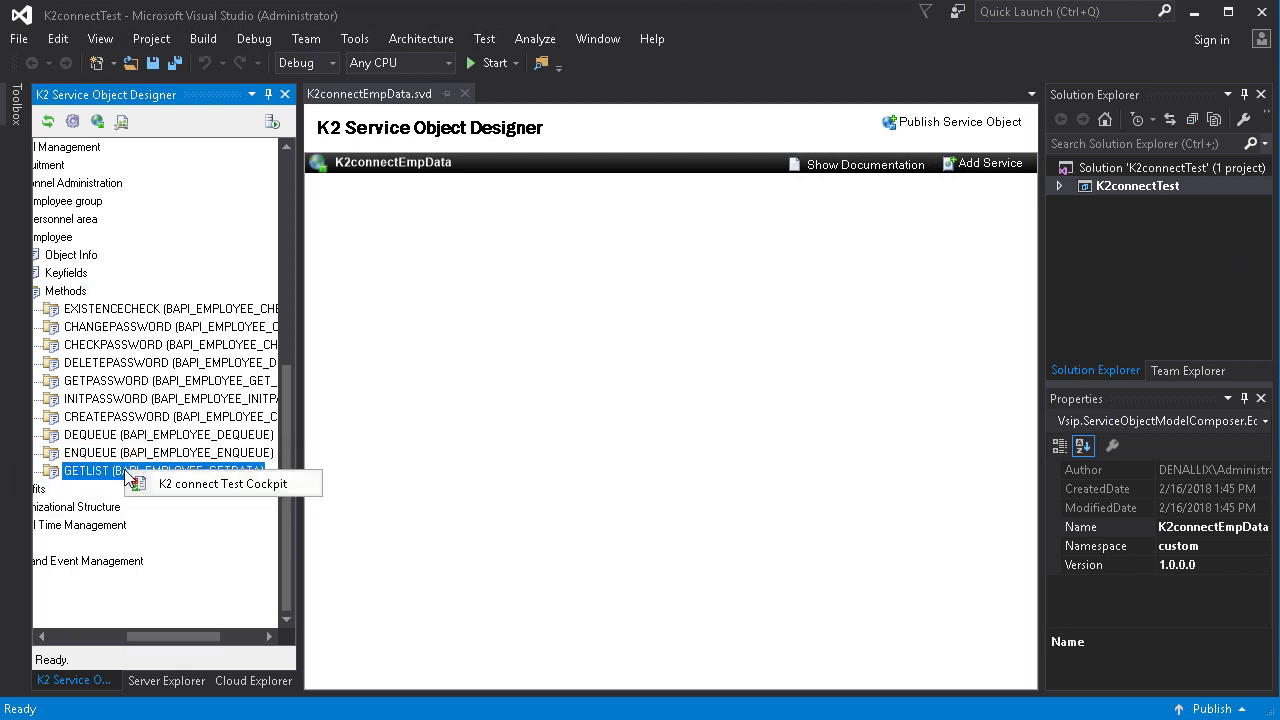
pyautogui.click(193, 486)
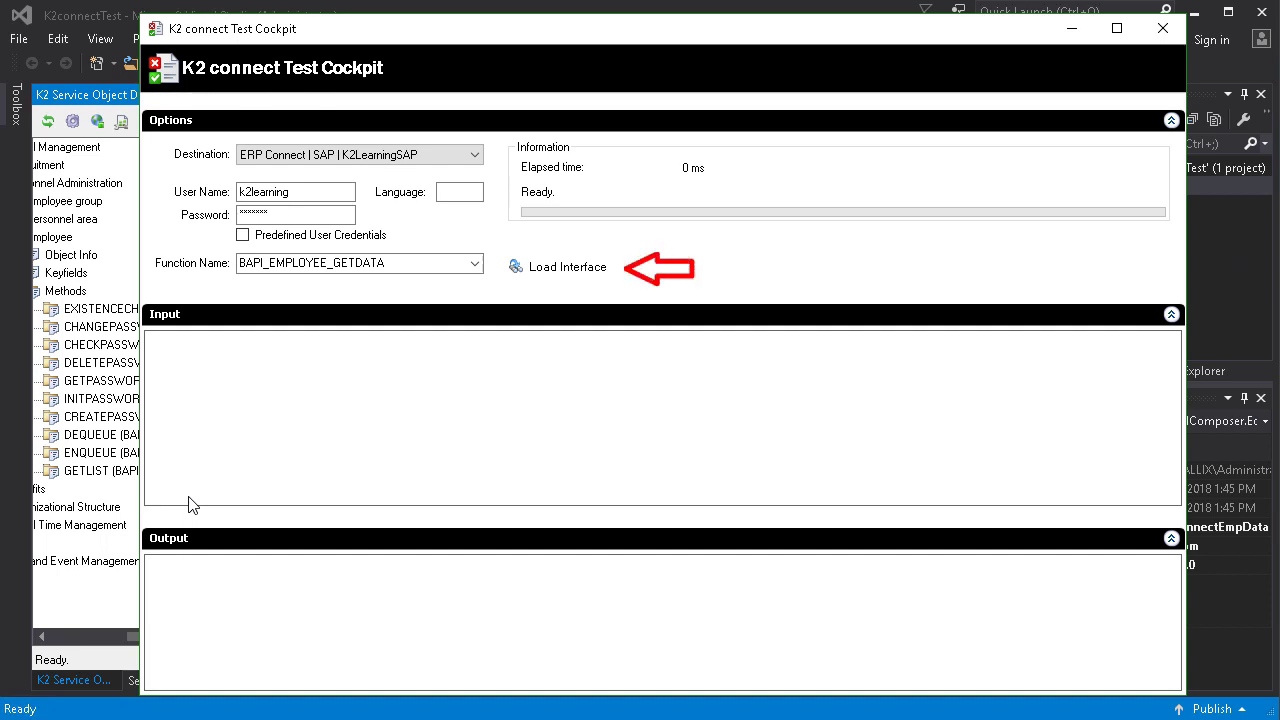
pyautogui.click(557, 277)
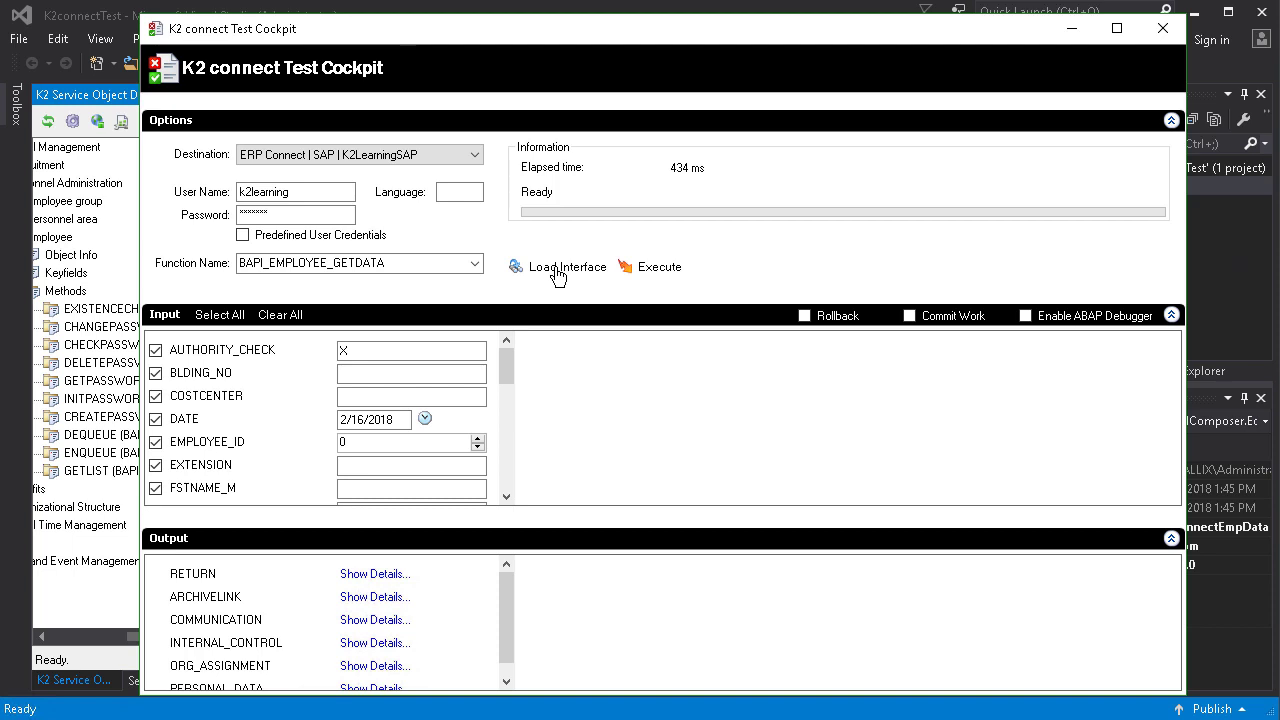
# Clear all inputs, keep only DATE and LASTNAME_M, and set LASTNAME_M to A*.
pyautogui.click(279, 316)
pyautogui.click(156, 421)
pyautogui.moveTo(506, 370); pyautogui.dragTo(500, 402)
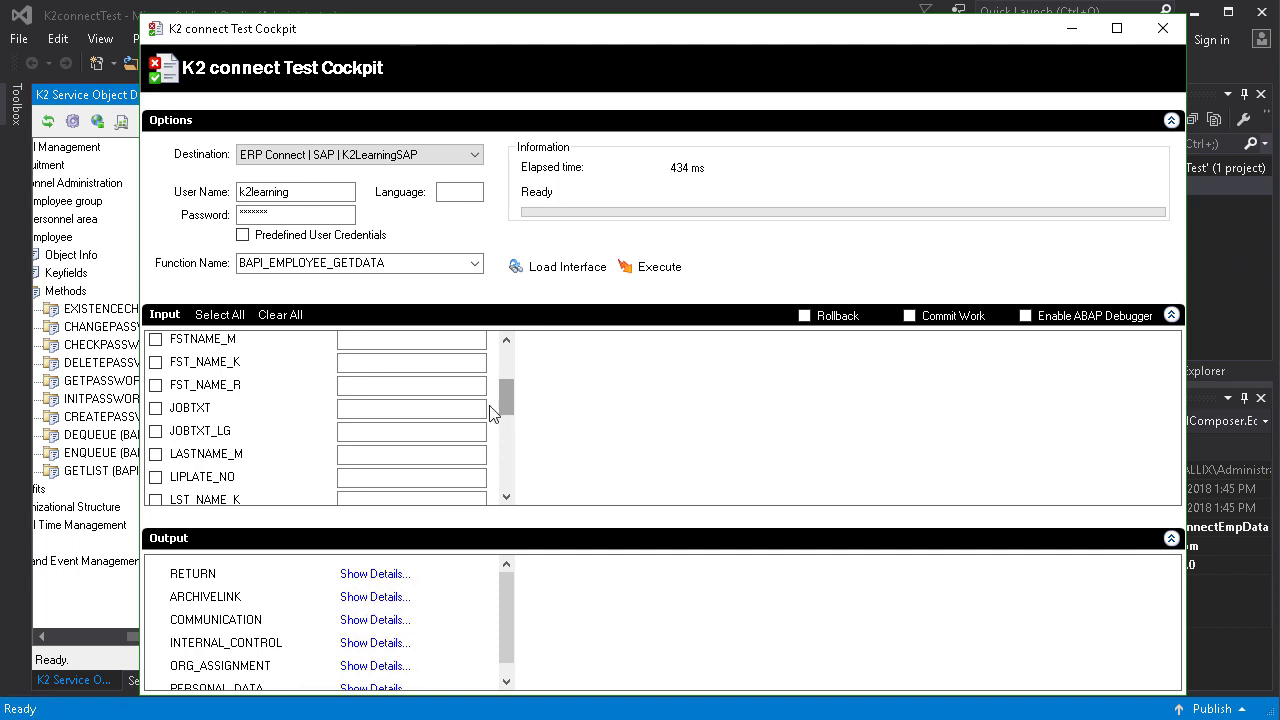
pyautogui.click(156, 455)
pyautogui.click(355, 457)
pyautogui.write('A*')
# Execute BAPI_EMPLOYEE_GETDATA and show the details of the returned PERSONAL_DATA table.
pyautogui.click(648, 272)
pyautogui.scroll(-1, 510, 657)
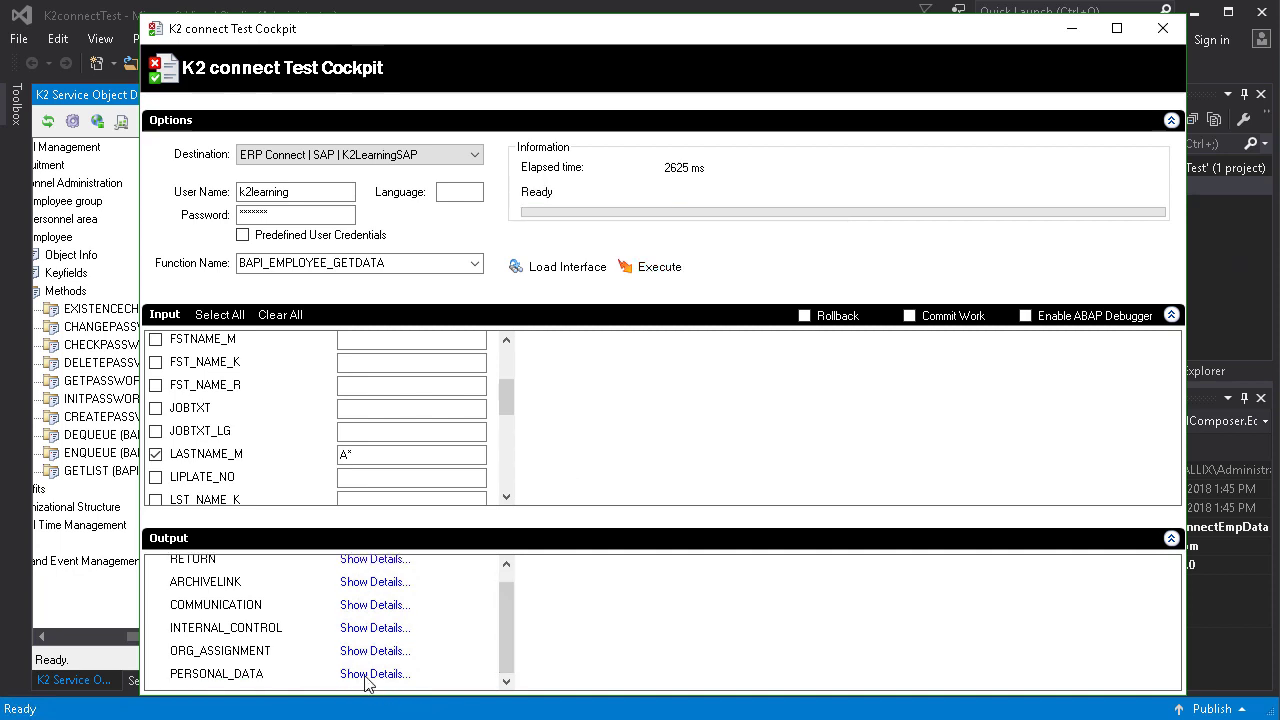
pyautogui.click(386, 675)
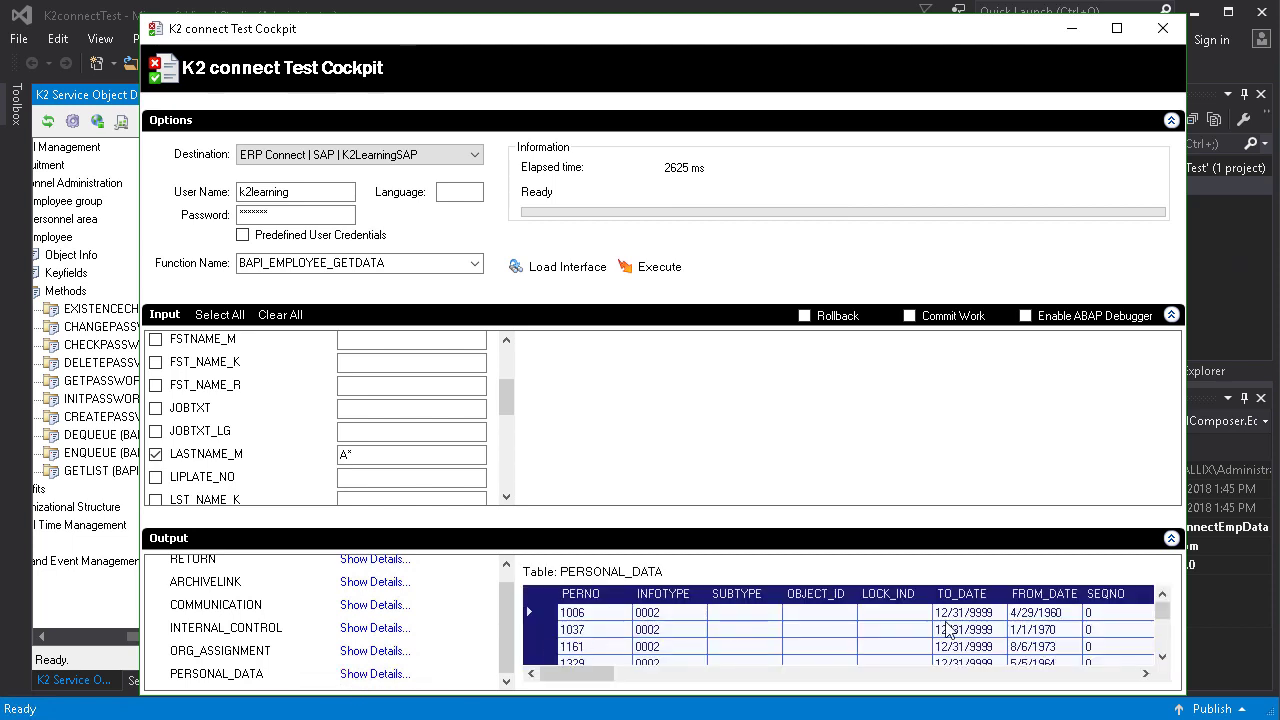
# Scroll through the PERSONAL_DATA employee records to review personnel numbers and dates.
pyautogui.doubleClick(1163, 657)
pyautogui.click(1163, 657)
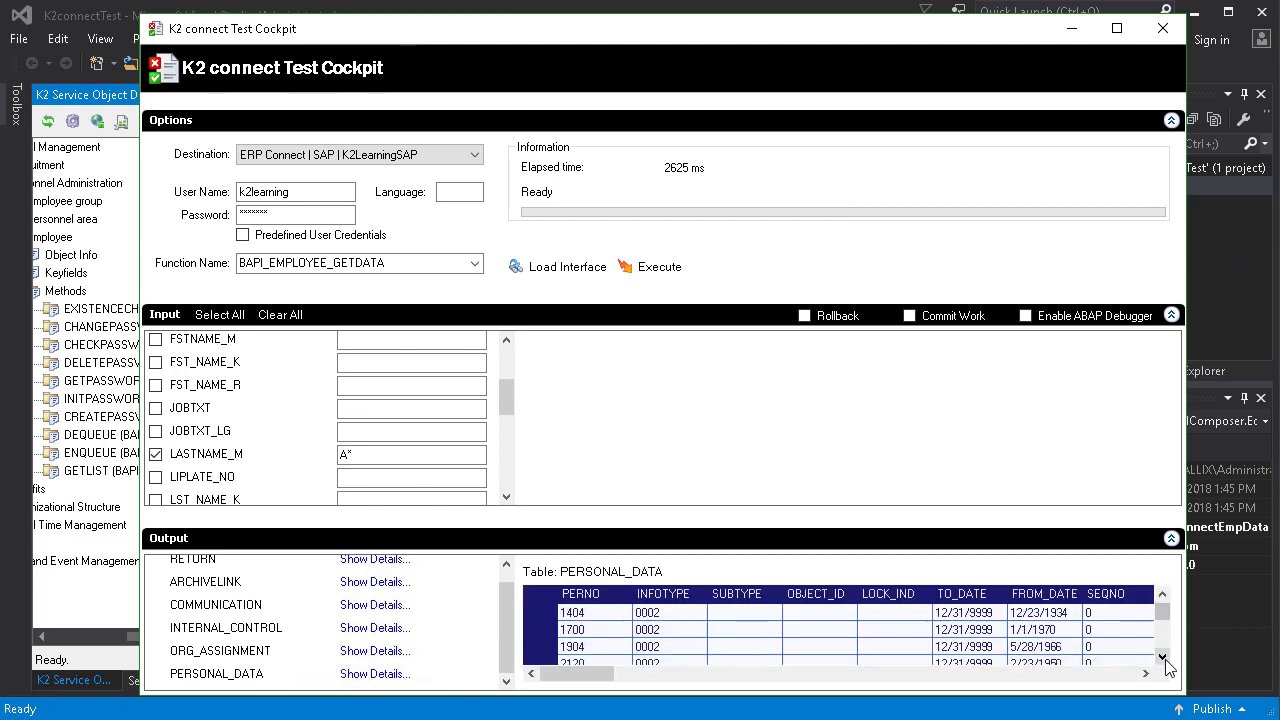
pyautogui.click(1163, 657)
pyautogui.click(1163, 657)
pyautogui.click(1074, 678)
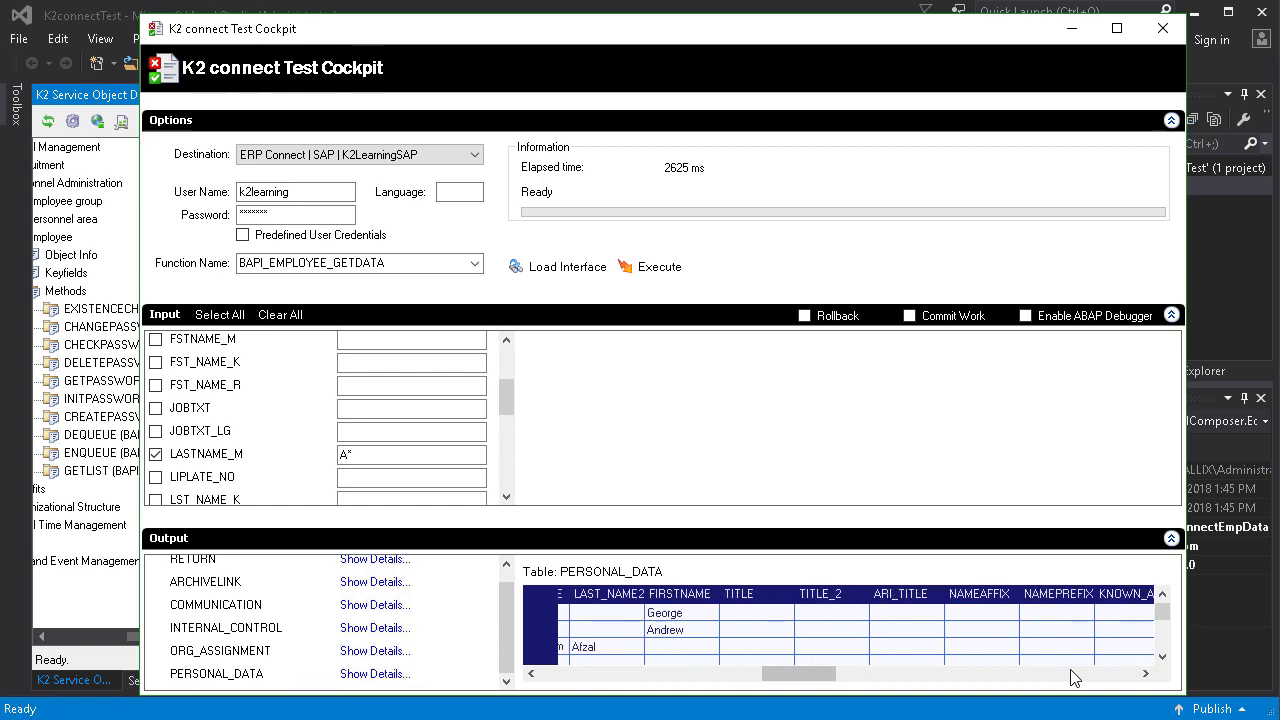
pyautogui.moveTo(823, 677); pyautogui.dragTo(563, 679)
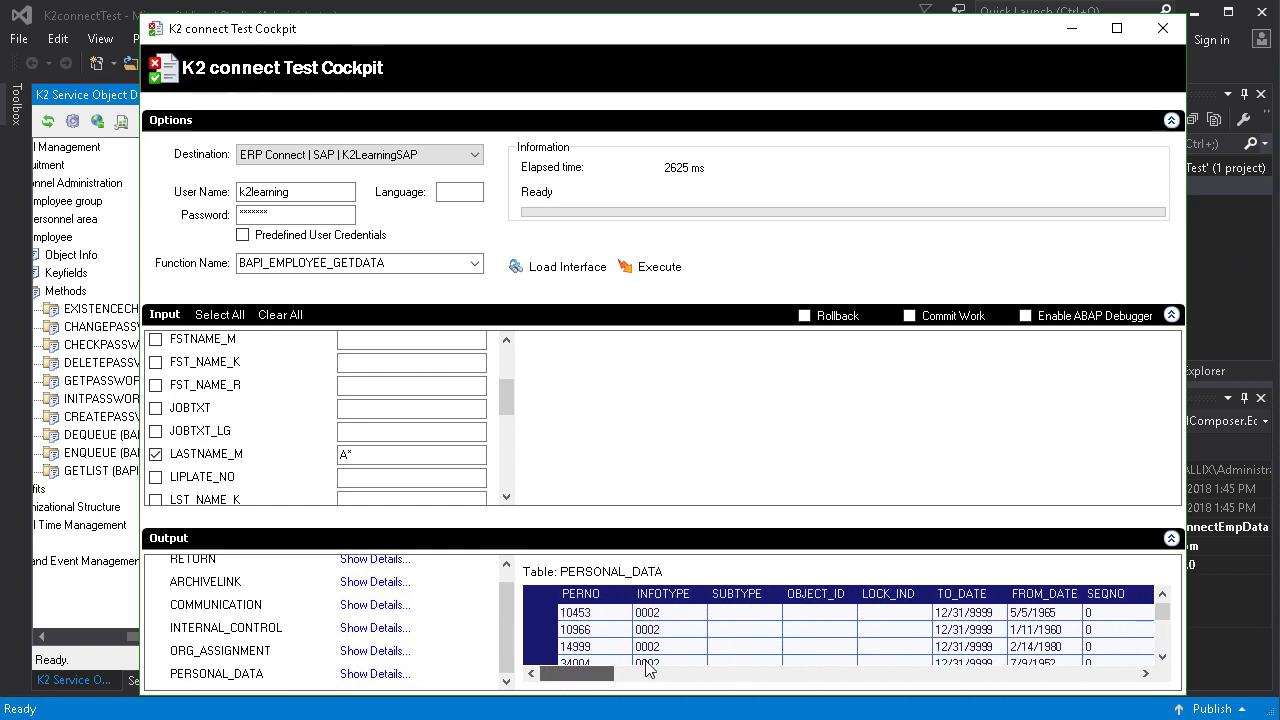
pyautogui.doubleClick(1163, 657)
pyautogui.click(1163, 657)
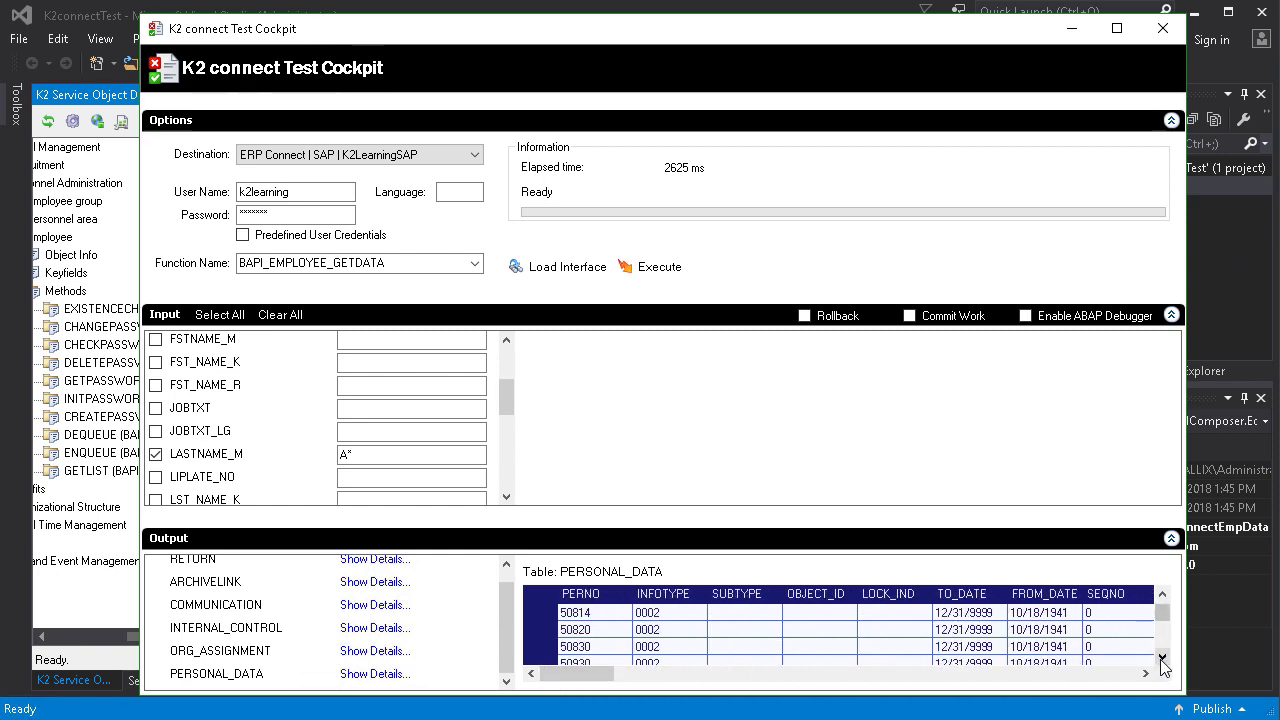
pyautogui.click(1163, 657)
pyautogui.click(1163, 657)
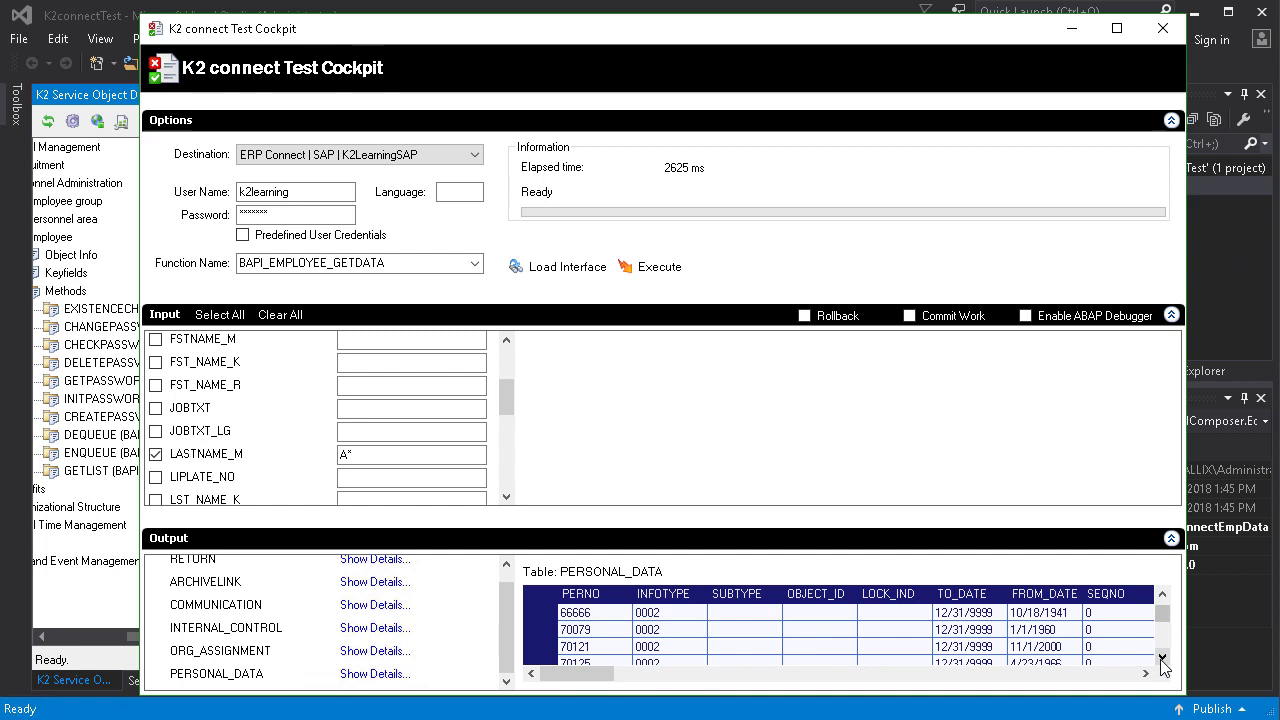
pyautogui.click(1071, 676)
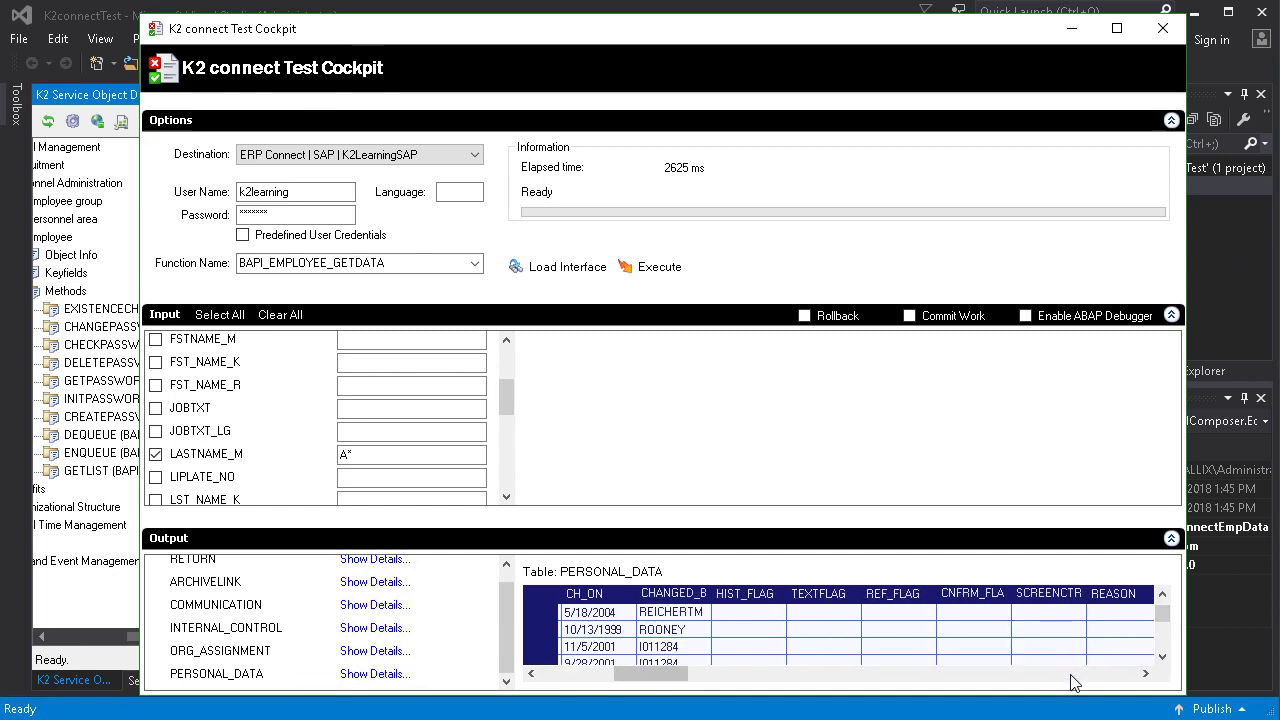
pyautogui.scroll(-5, 735, 636)
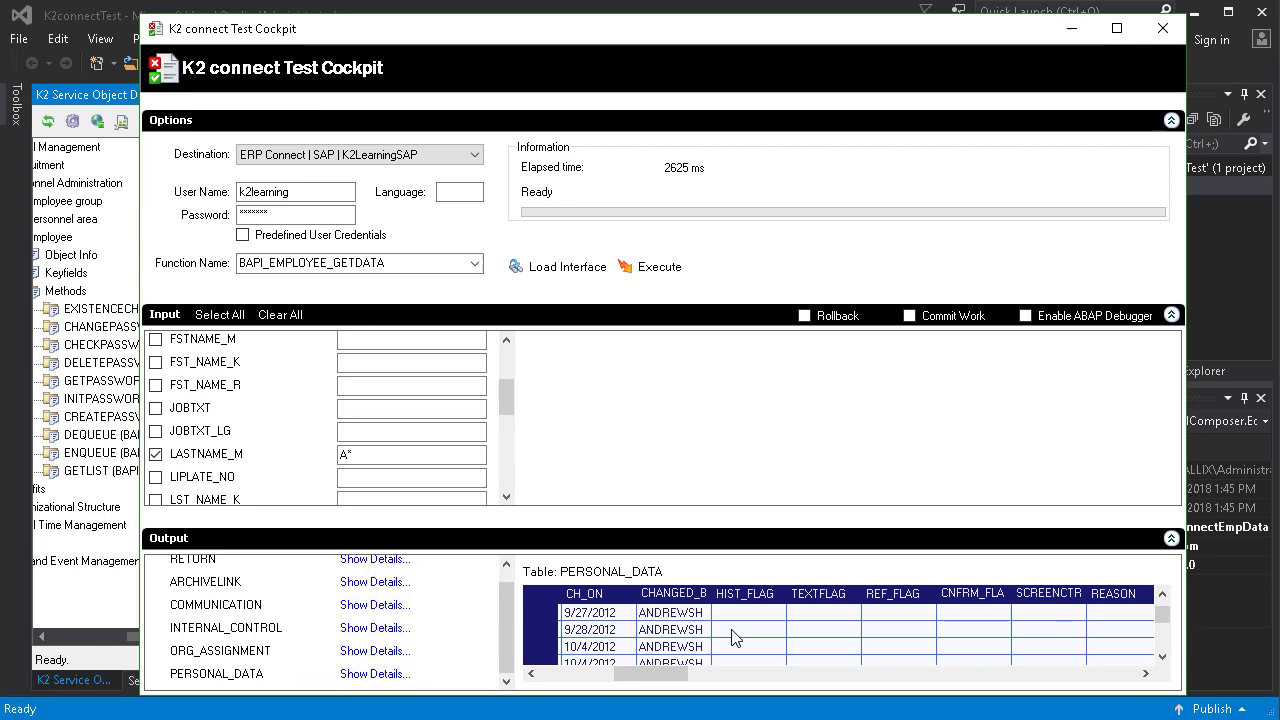
# Close the Test Cockpit, drag GETLIST into K2connectEmpData as Service1, and open its function interface.
pyautogui.click(1166, 30)
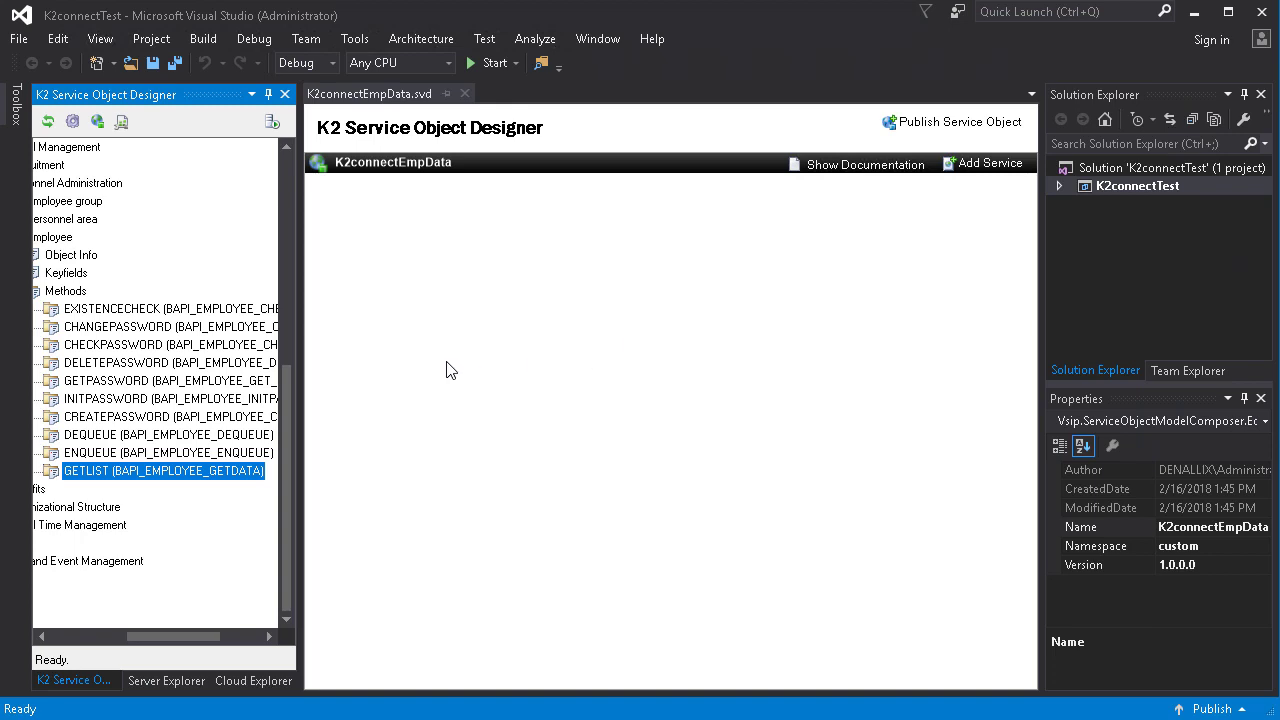
pyautogui.click(445, 370)
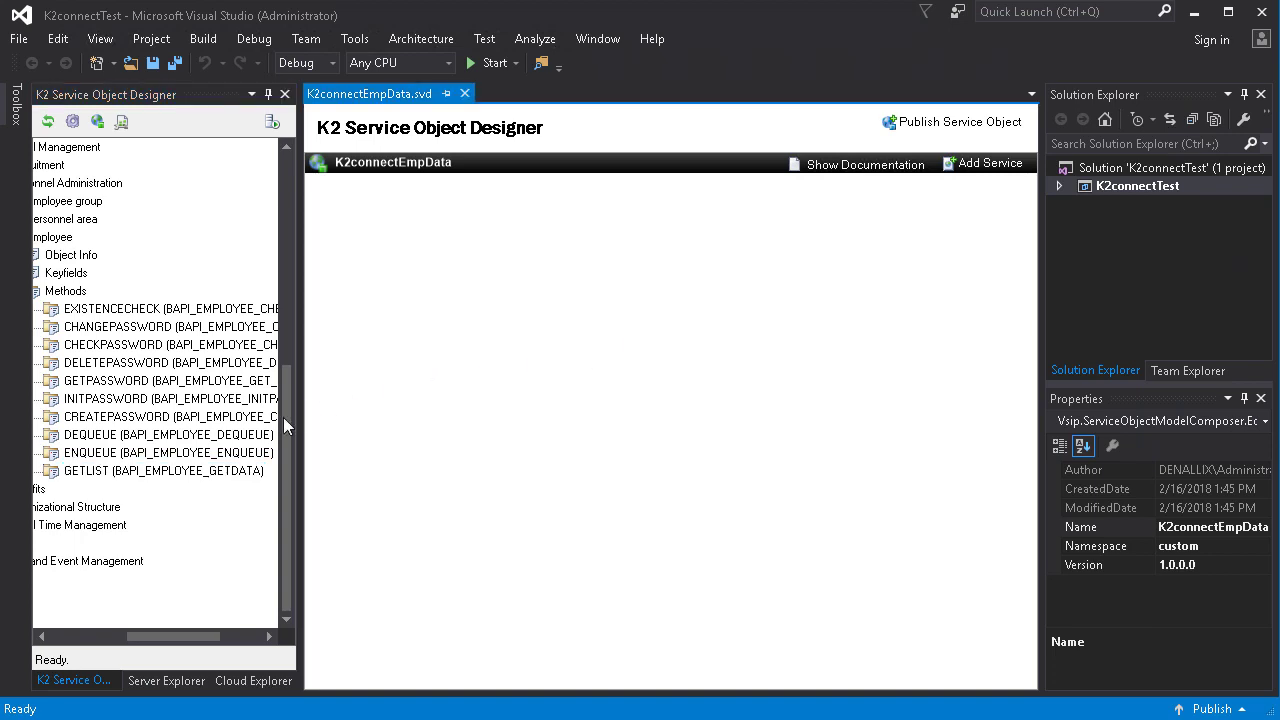
pyautogui.click(140, 472)
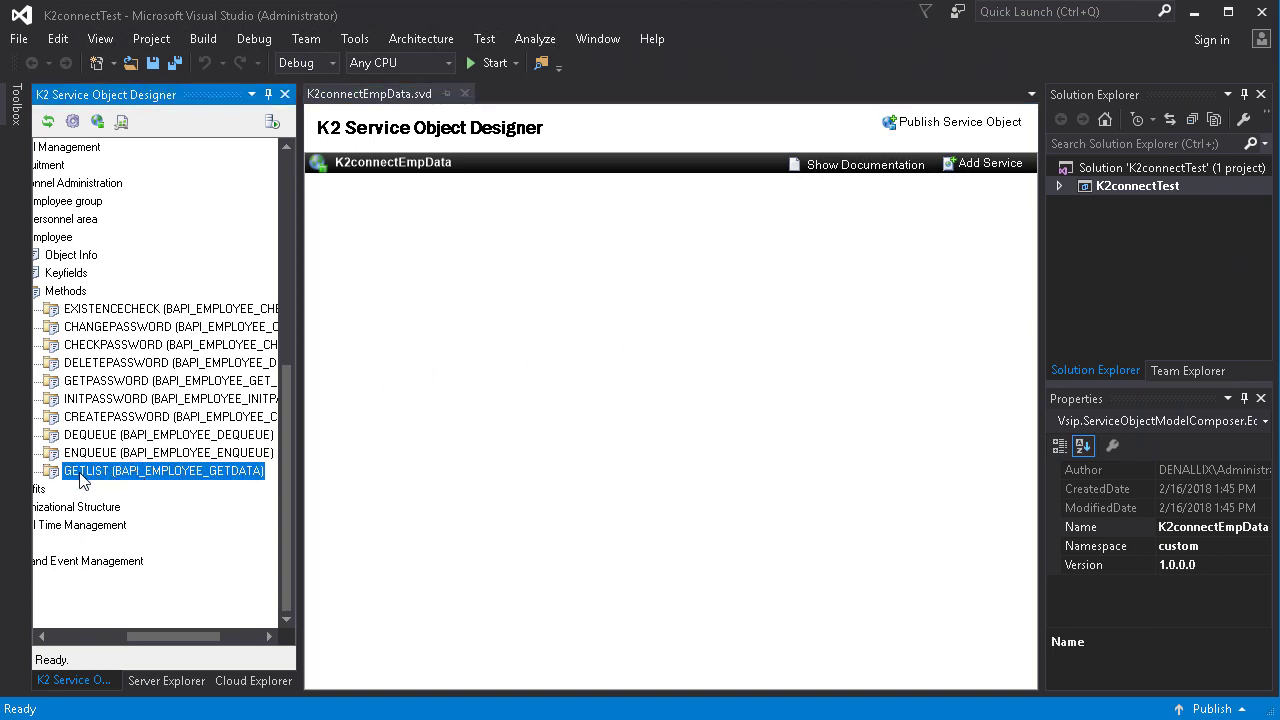
pyautogui.moveTo(80, 471); pyautogui.dragTo(400, 286)
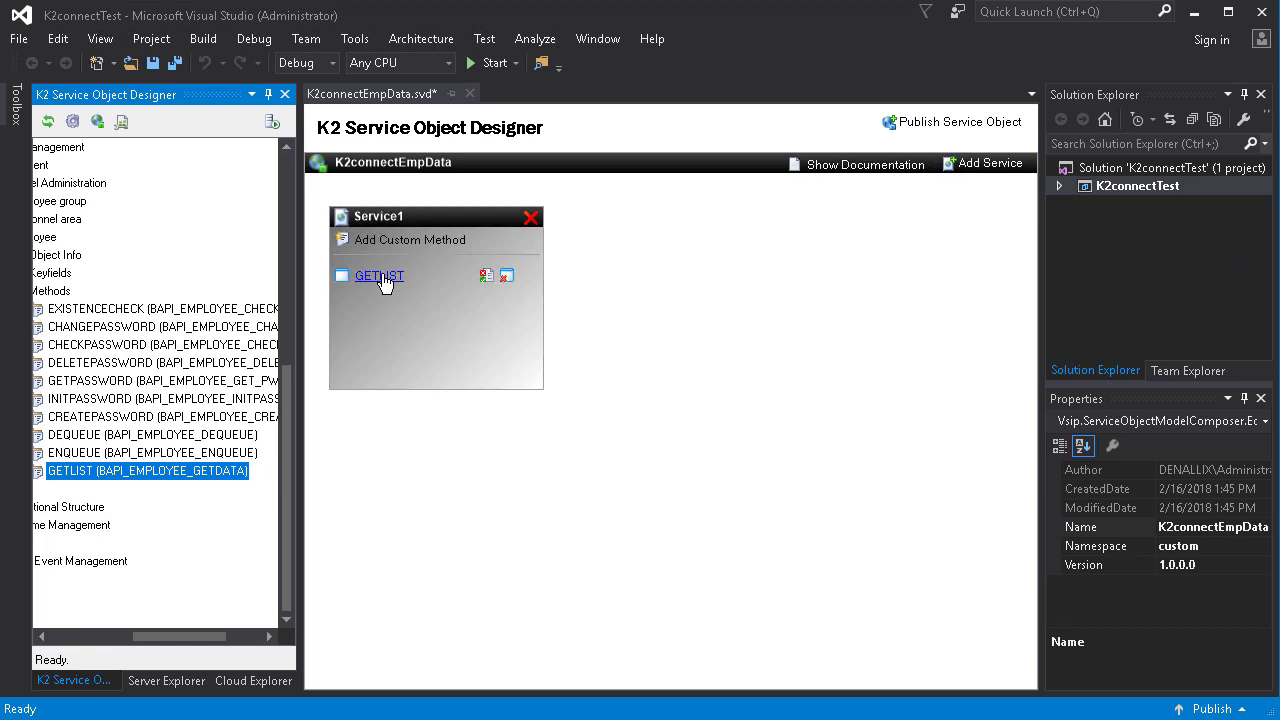
pyautogui.click(380, 276)
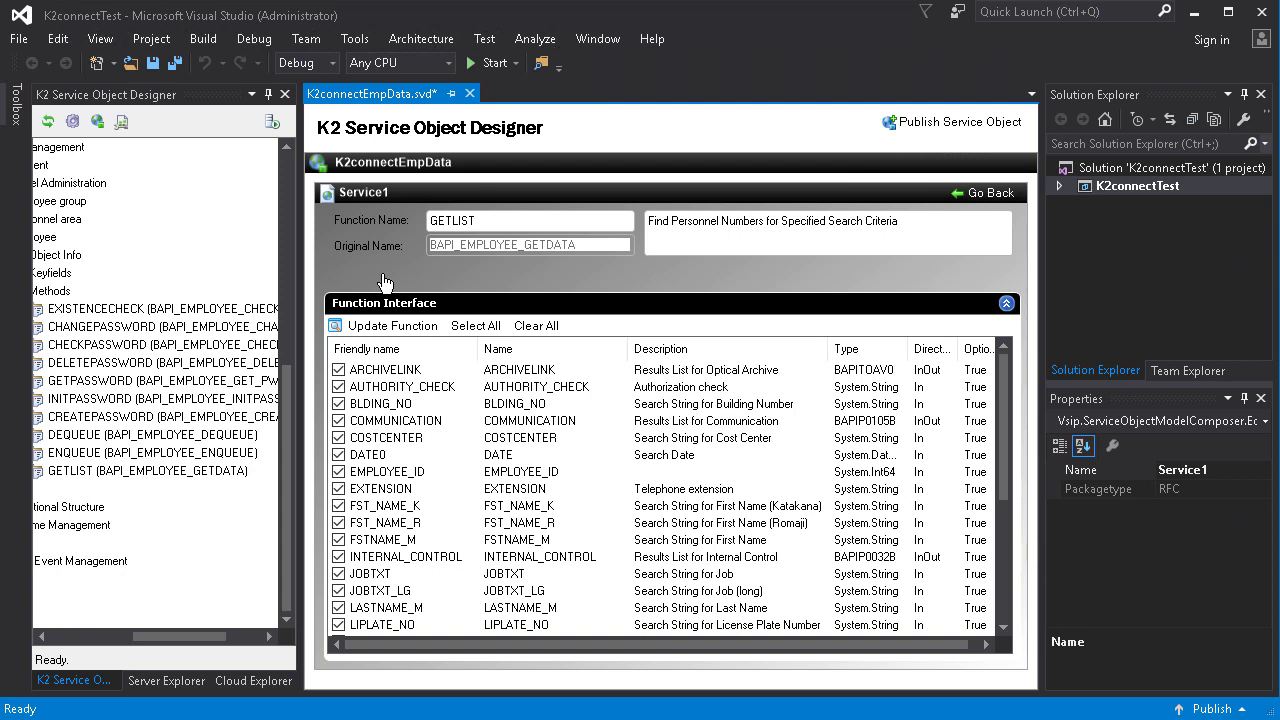
# Clear all function parameters, then select DATE0, LASTNAME_M and PERSONAL_DATA, highlighting PERSONAL_DATA.
pyautogui.click(541, 327)
pyautogui.click(339, 455)
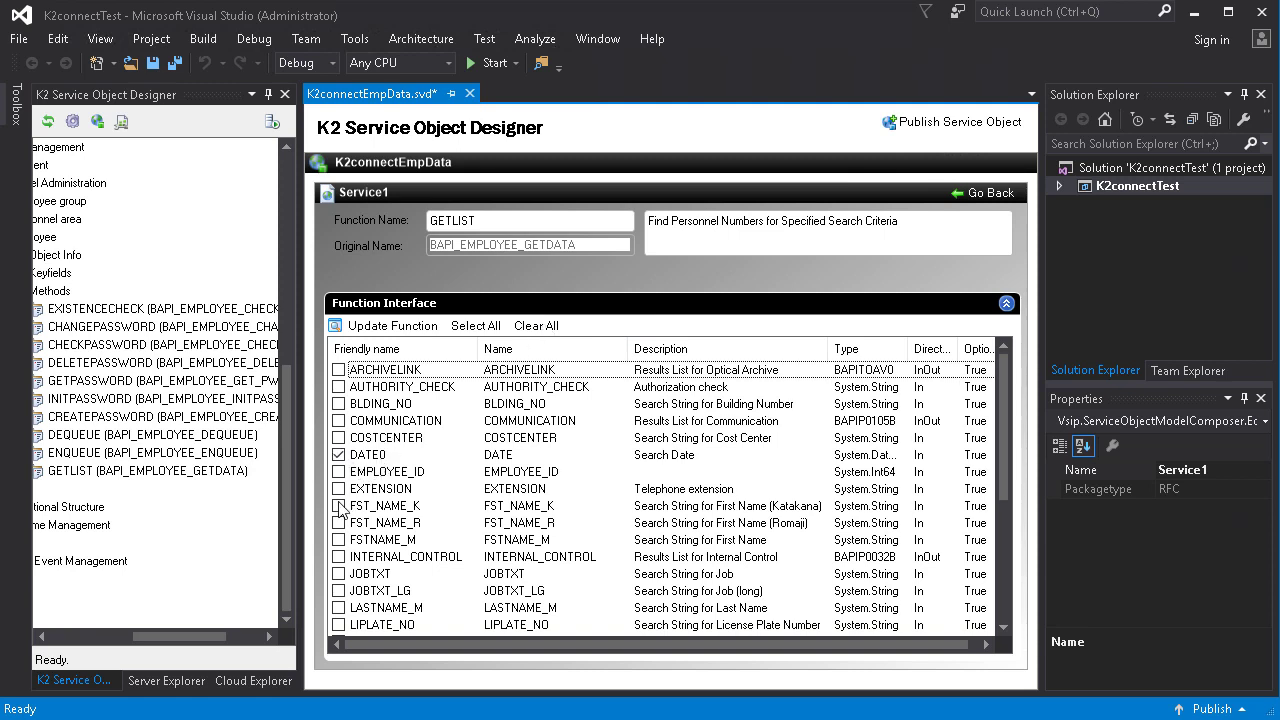
pyautogui.scroll(-1, 346, 550)
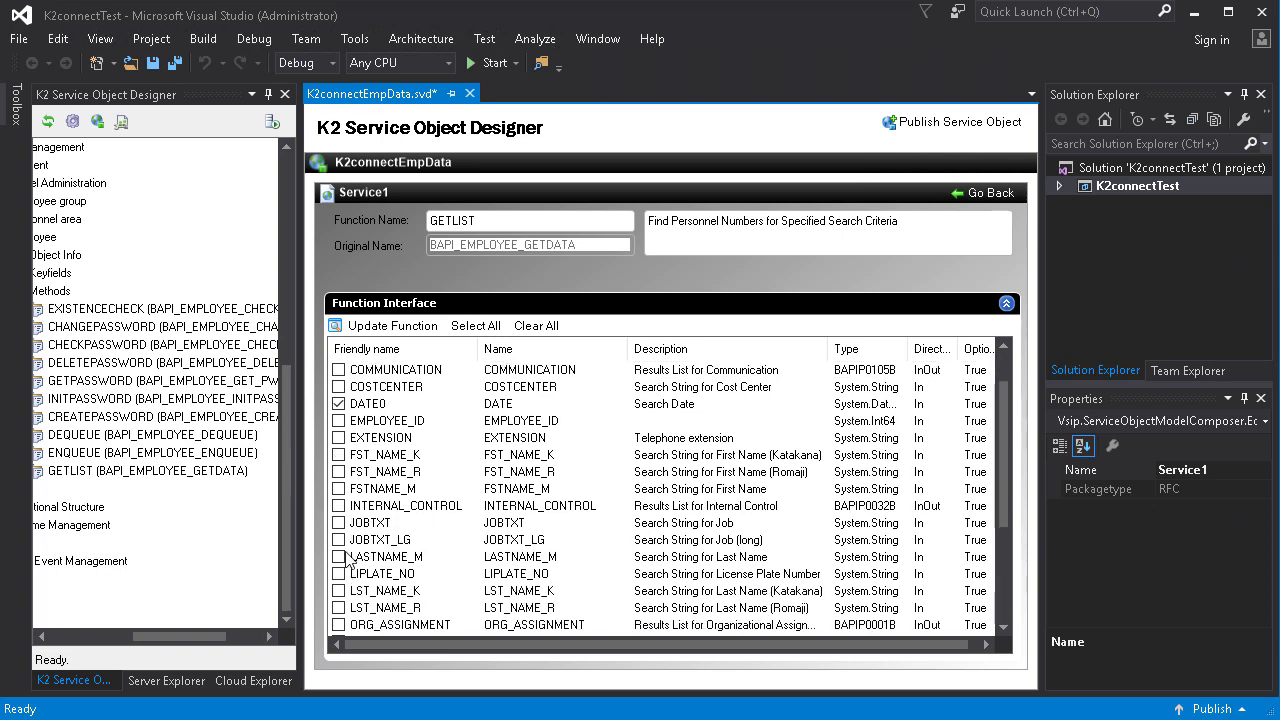
pyautogui.click(339, 556)
pyautogui.scroll(-1, 344, 560)
pyautogui.scroll(-2, 344, 562)
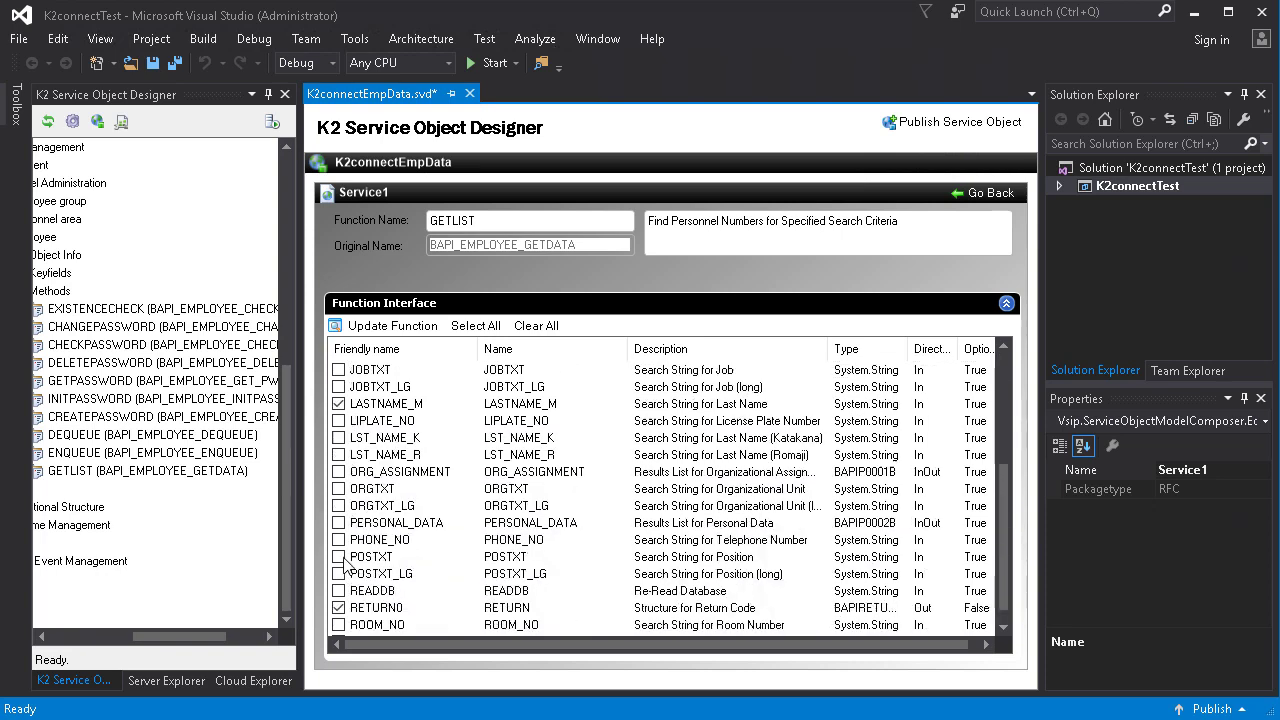
pyautogui.click(339, 522)
pyautogui.click(414, 527)
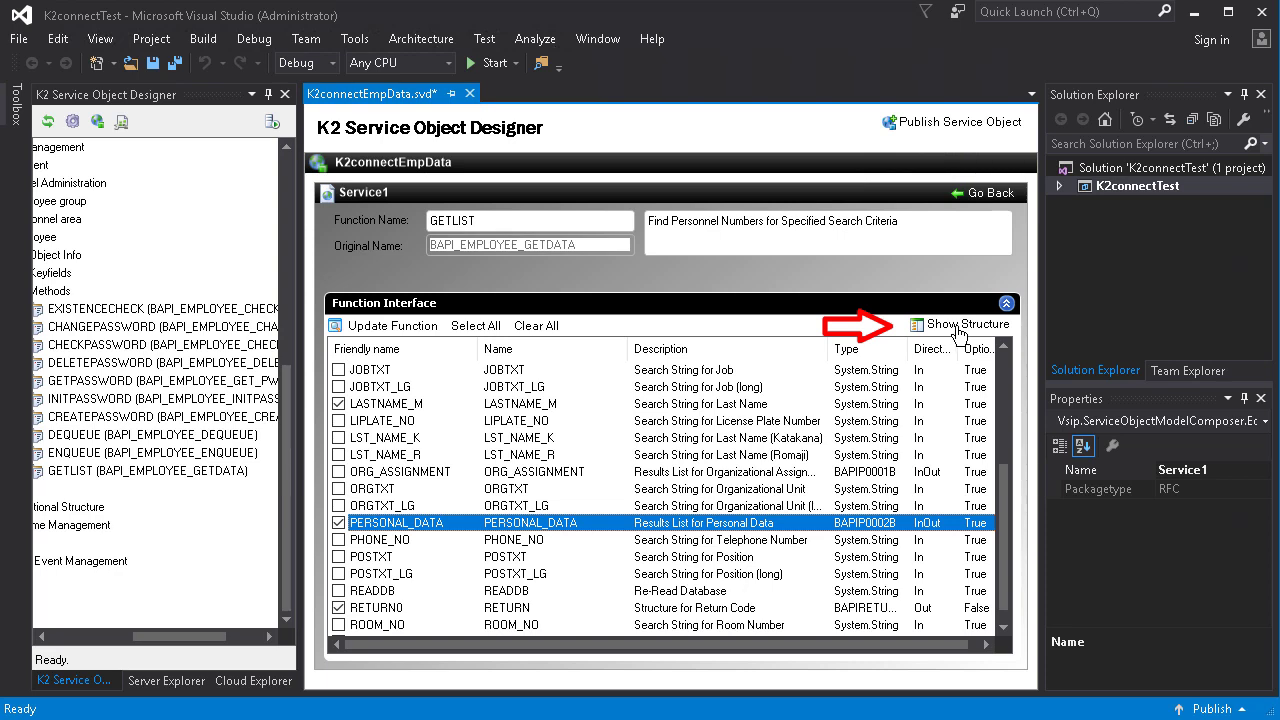
# Clear the BAPIP0002B structure fields, then tick BIRTHDATE, FIRSTNAME, GENDER, LAST_NAME, NATIONAL and PERNO.
pyautogui.click(957, 330)
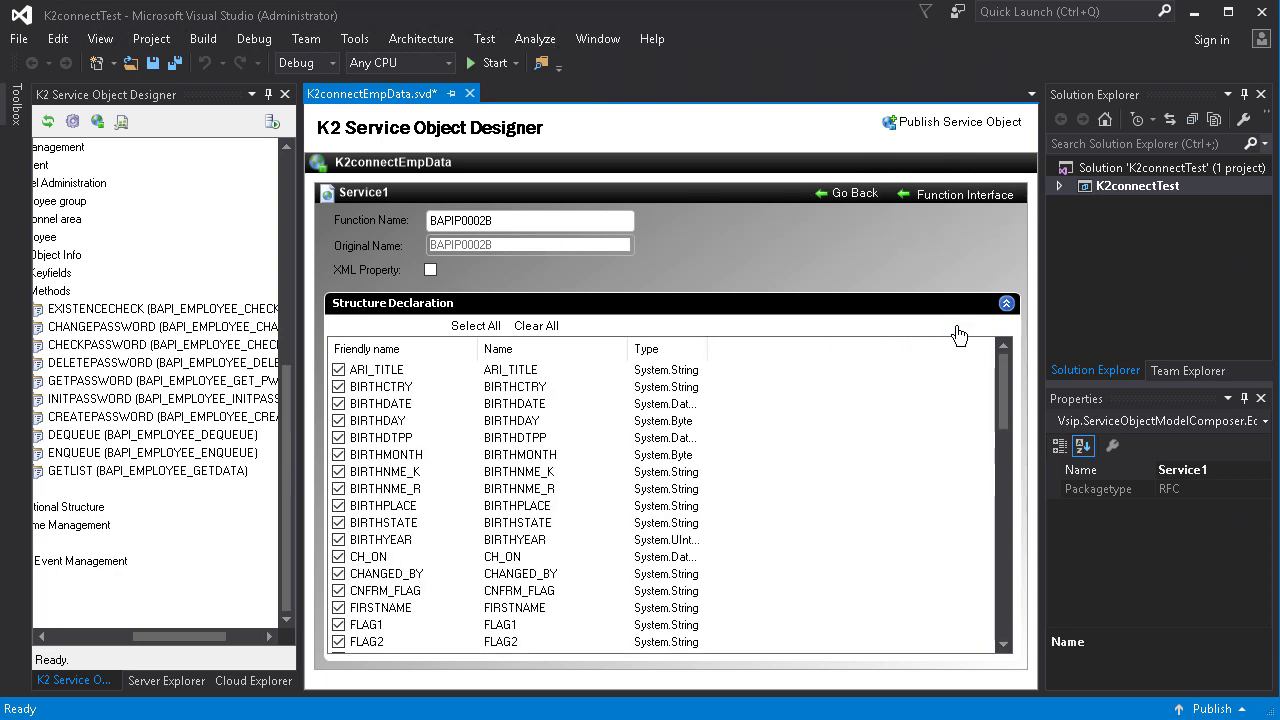
pyautogui.click(540, 327)
pyautogui.click(339, 404)
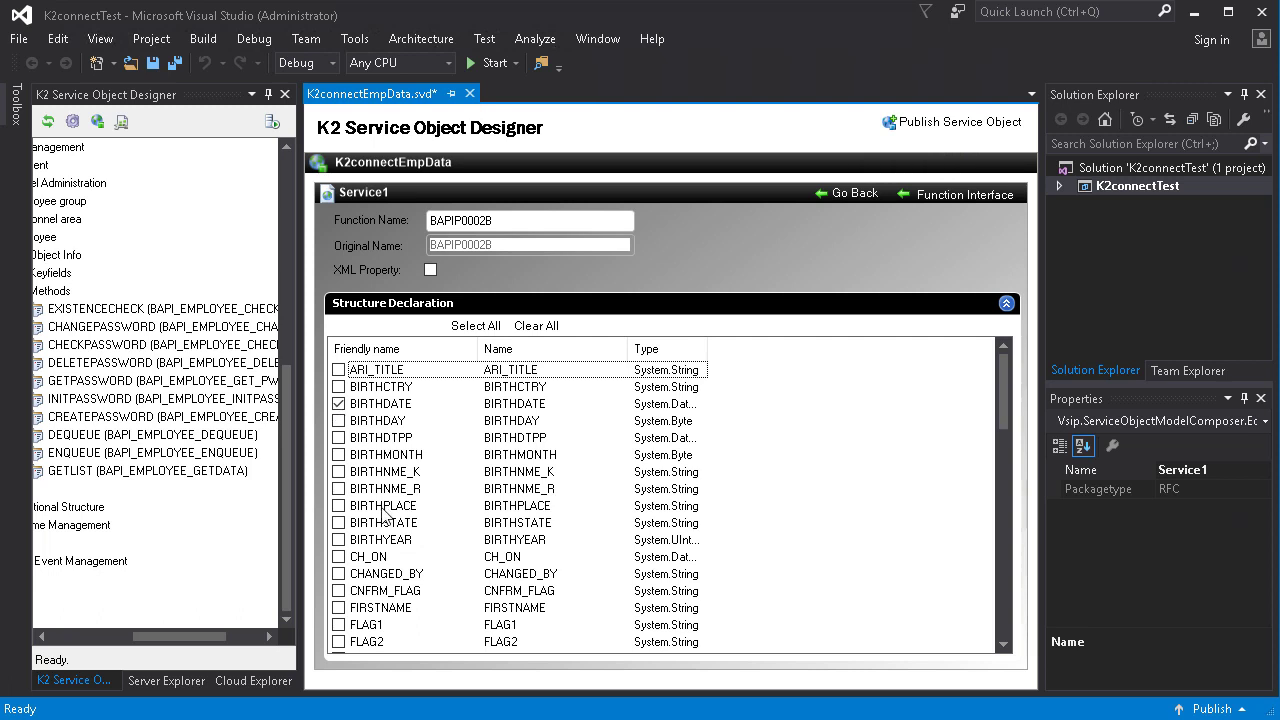
pyautogui.scroll(-4, 341, 420)
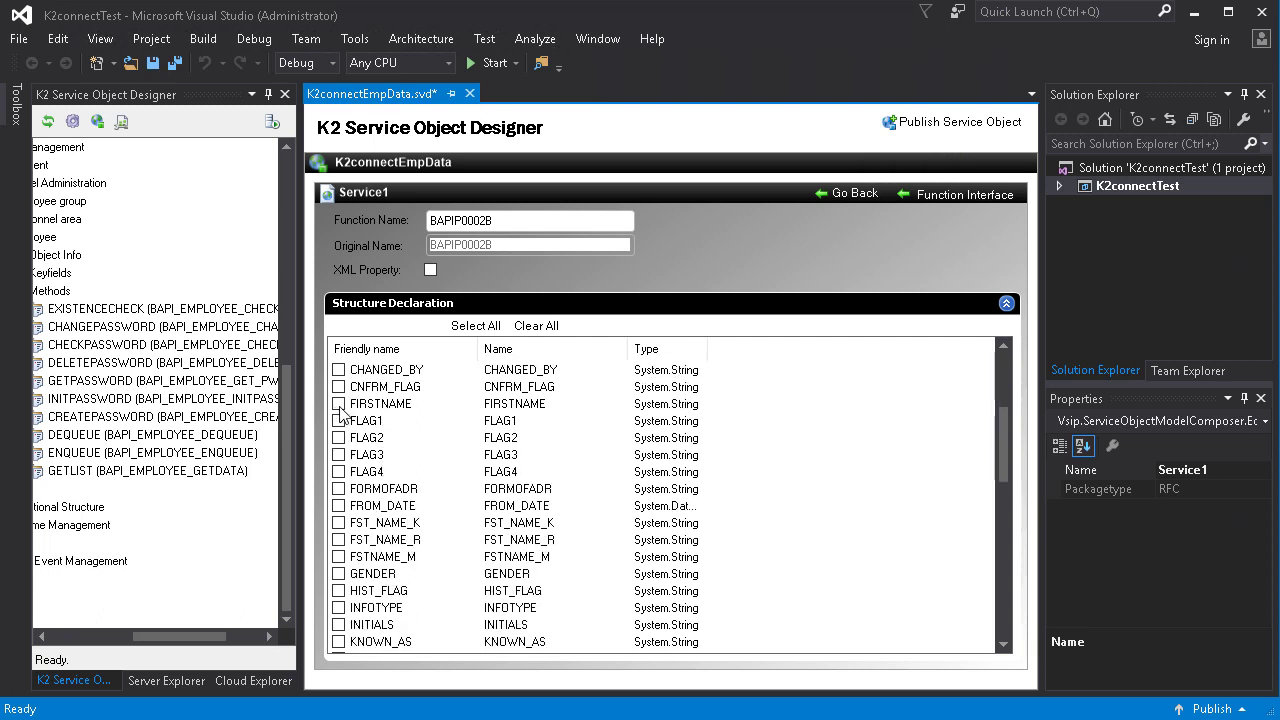
pyautogui.click(339, 404)
pyautogui.click(339, 574)
pyautogui.scroll(-2, 341, 578)
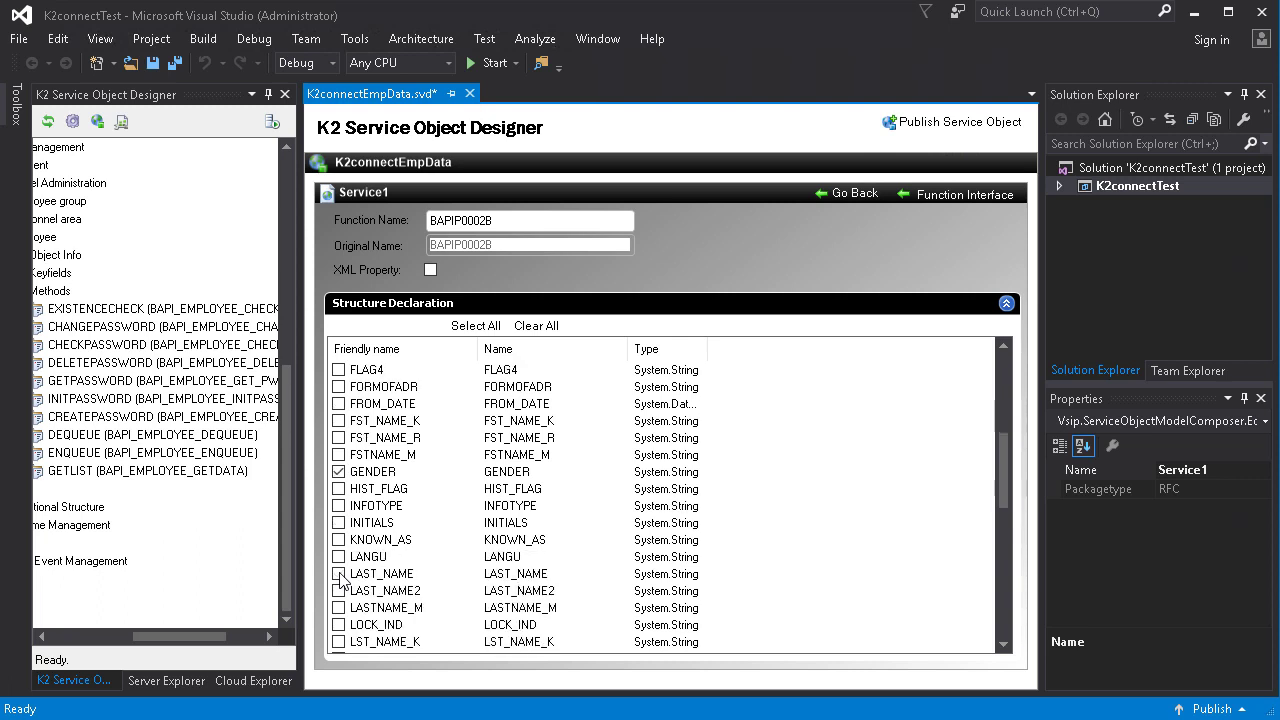
pyautogui.scroll(-4, 339, 578)
pyautogui.click(339, 574)
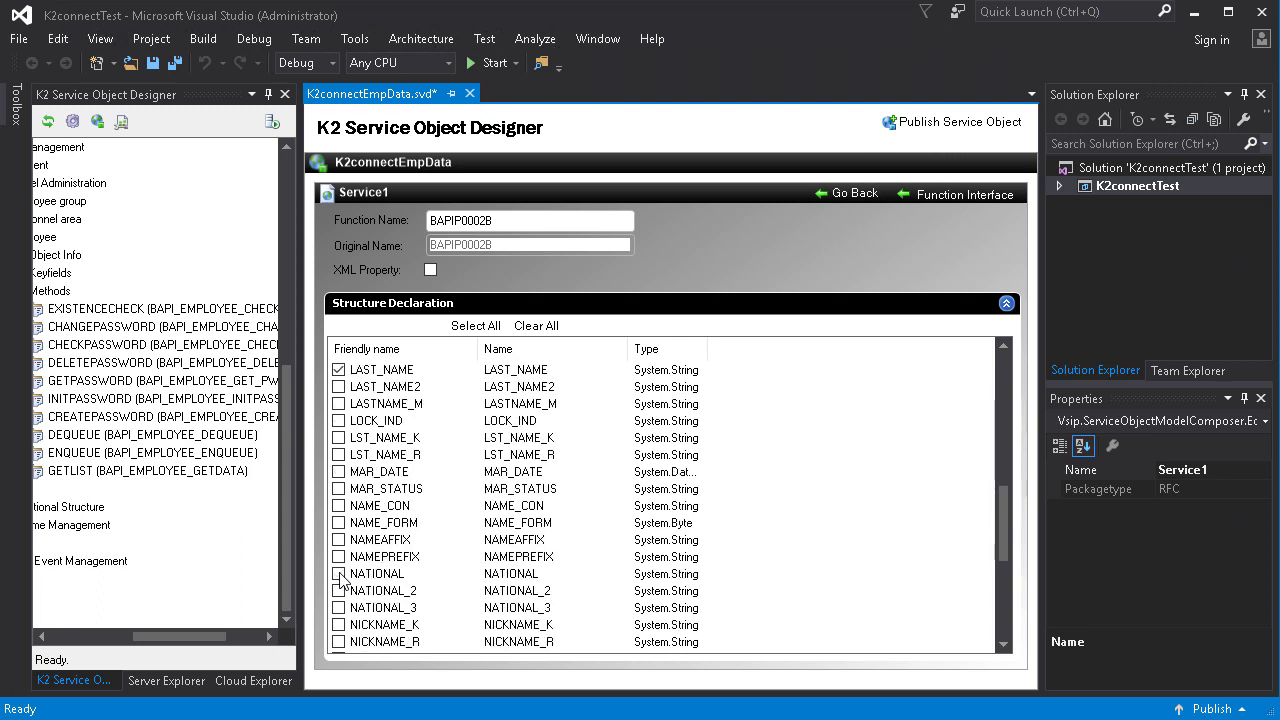
pyautogui.scroll(-3, 339, 578)
pyautogui.scroll(-1, 340, 578)
pyautogui.click(339, 522)
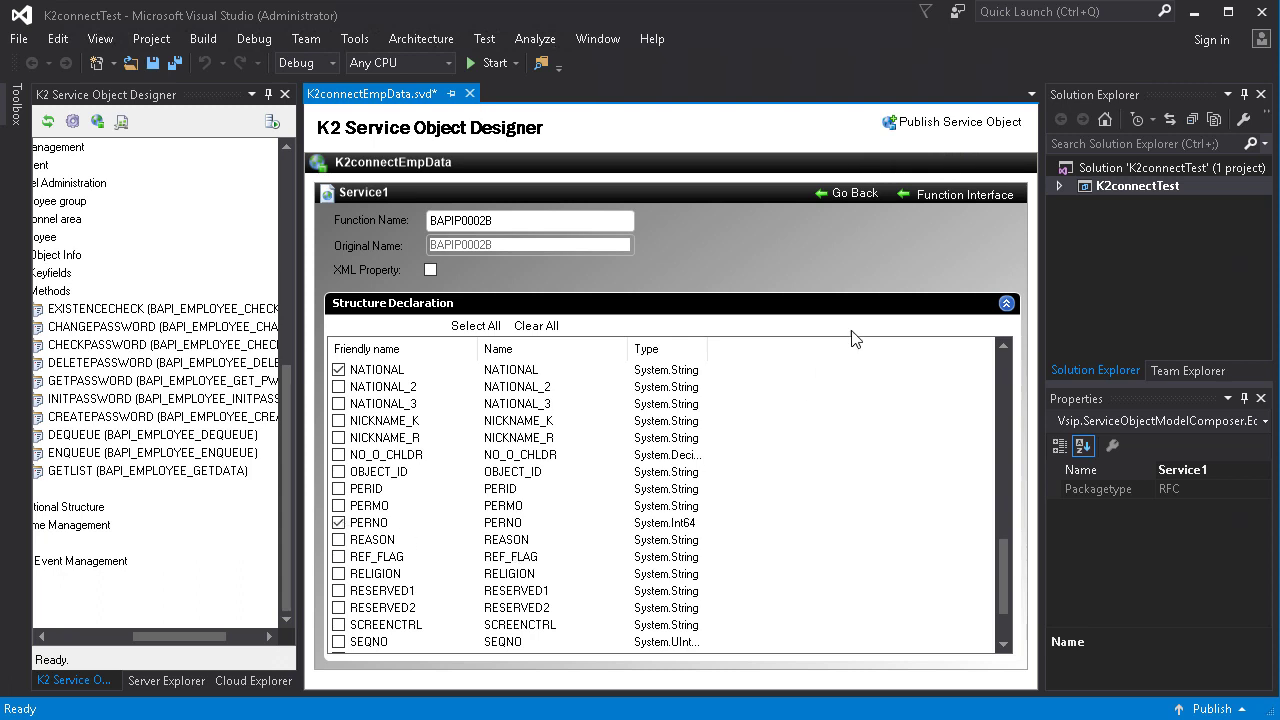
# Go back to Service1's overview and save K2connectEmpData.svd.
pyautogui.click(848, 200)
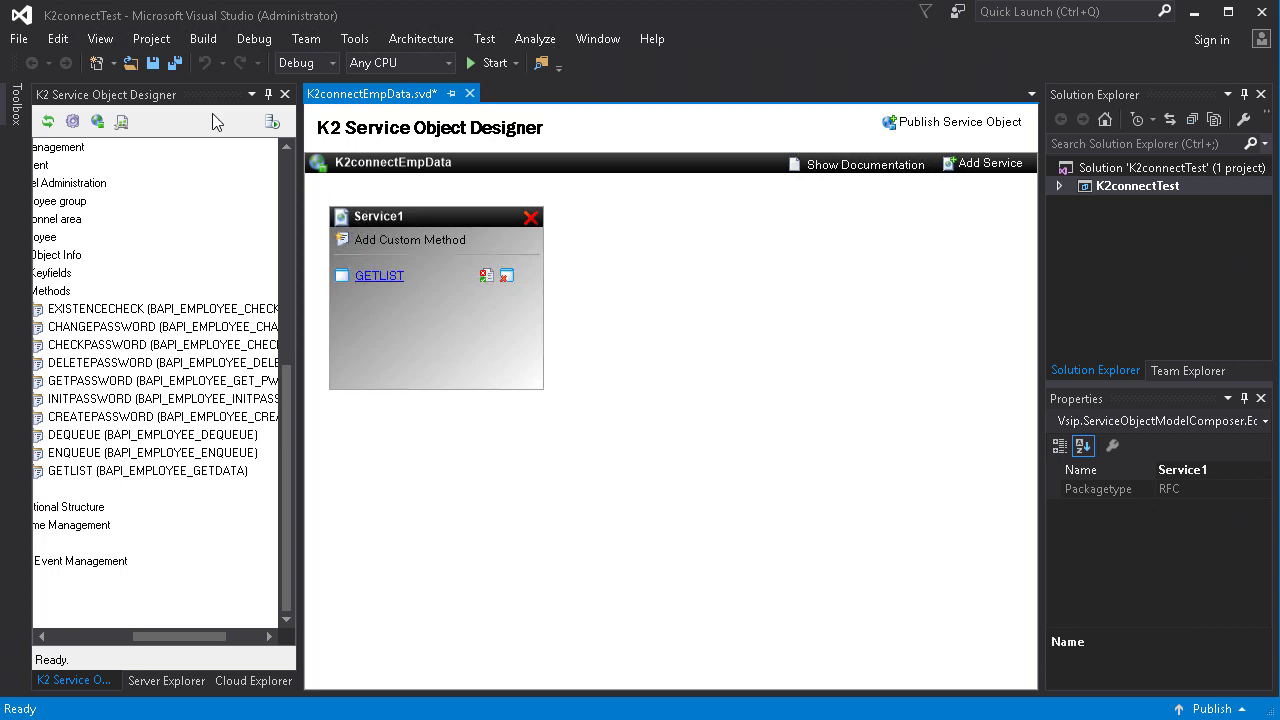
pyautogui.click(152, 64)
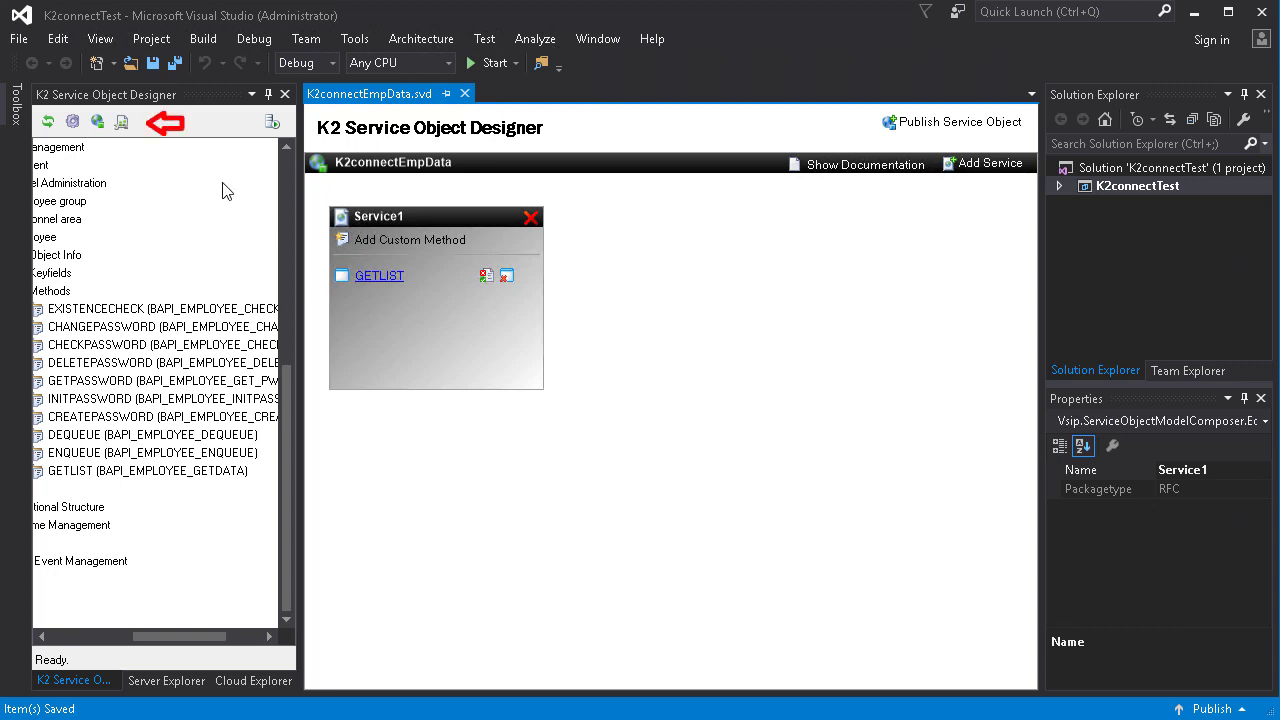
# Refresh the K2 connect service instance from K2 Settings, confirming the restart and closing the dialogs.
pyautogui.click(123, 123)
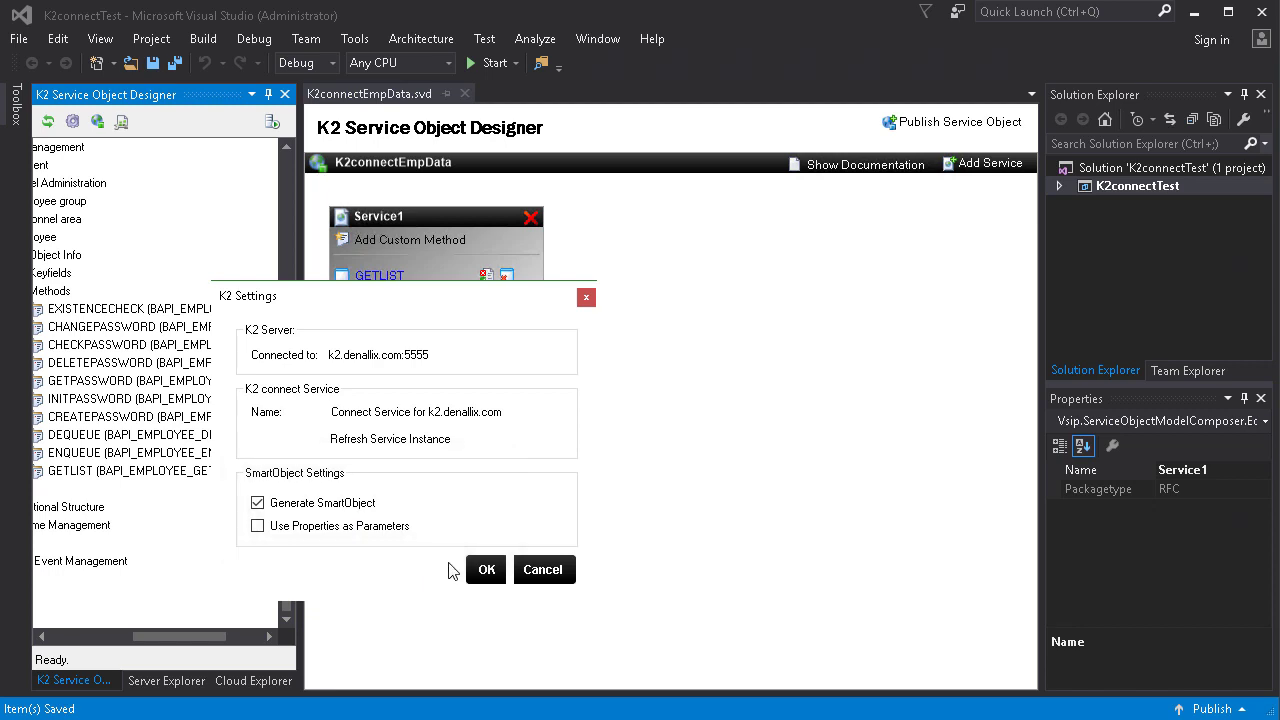
pyautogui.click(405, 440)
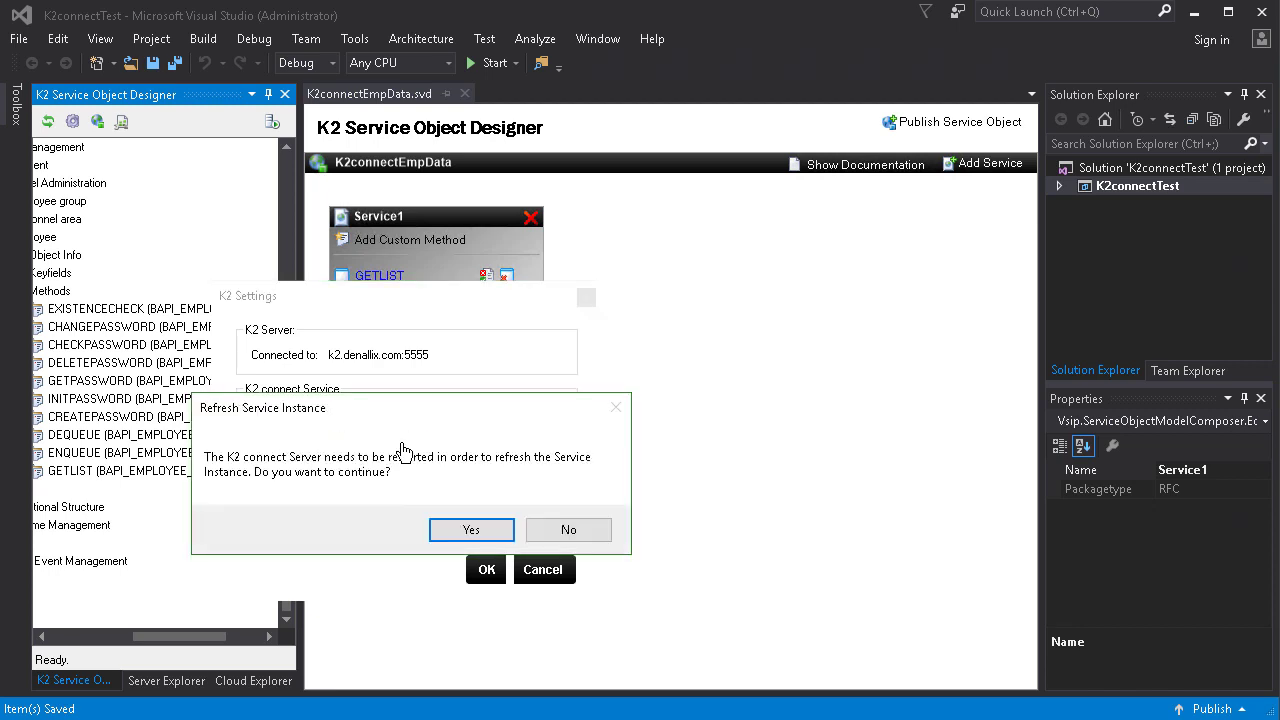
pyautogui.click(444, 533)
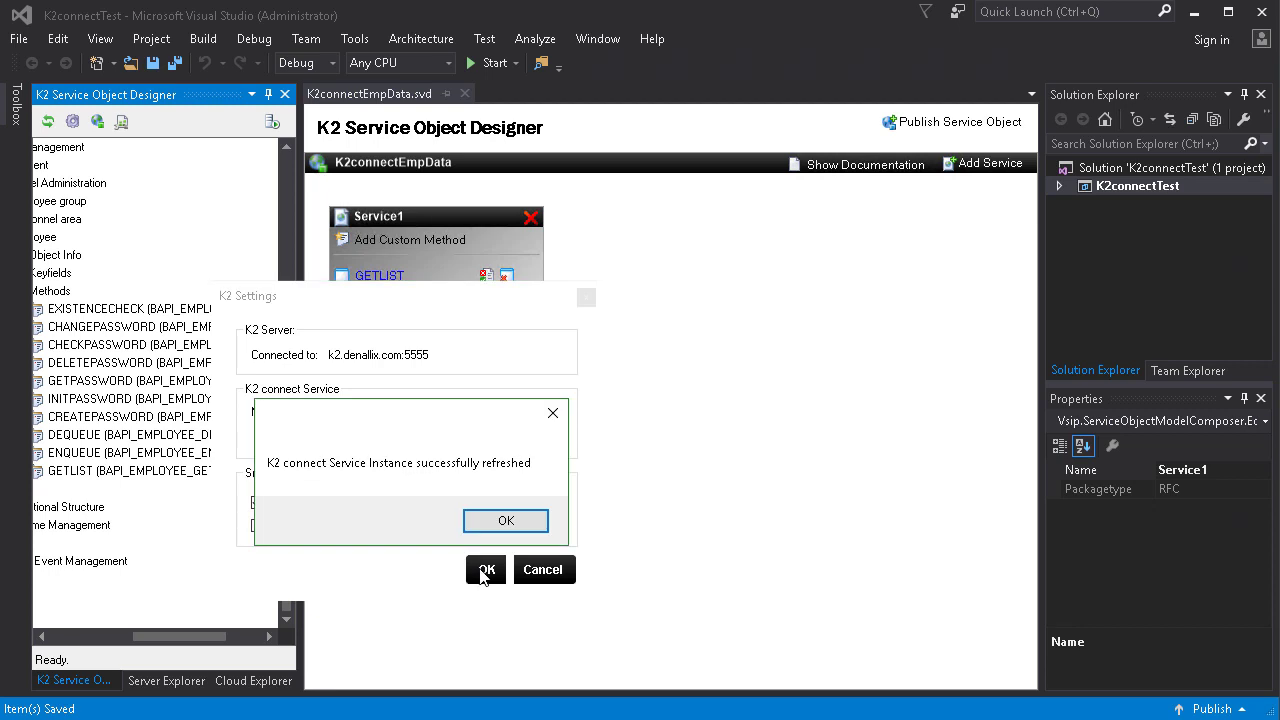
pyautogui.click(506, 521)
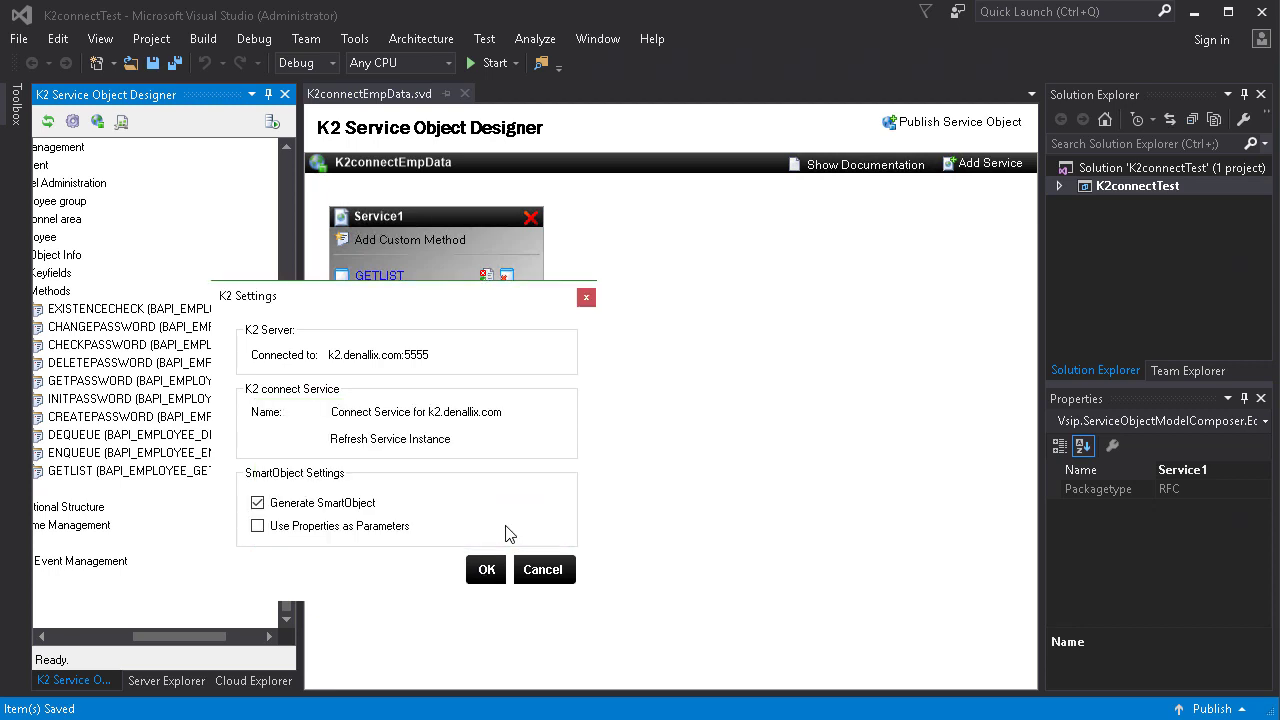
pyautogui.click(484, 569)
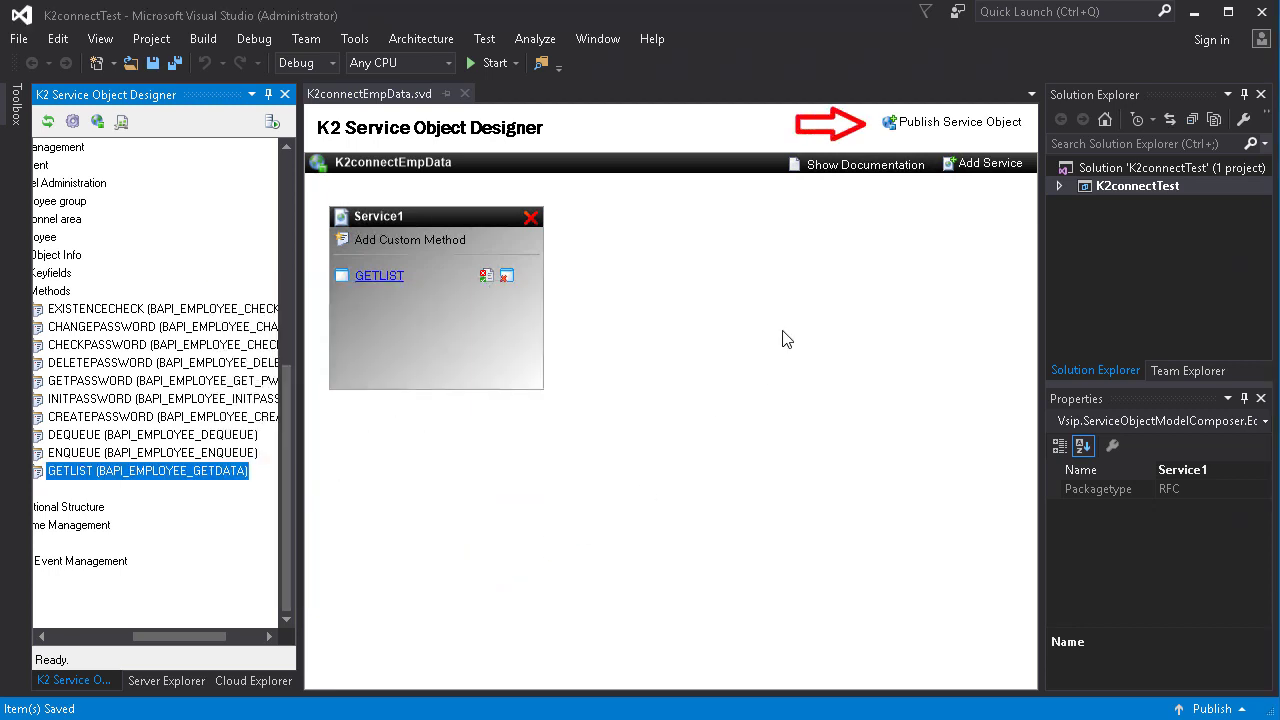
# Publish K2connectEmpData as a SmartObject and acknowledge the generation message.
pyautogui.click(920, 135)
pyautogui.click(920, 135)
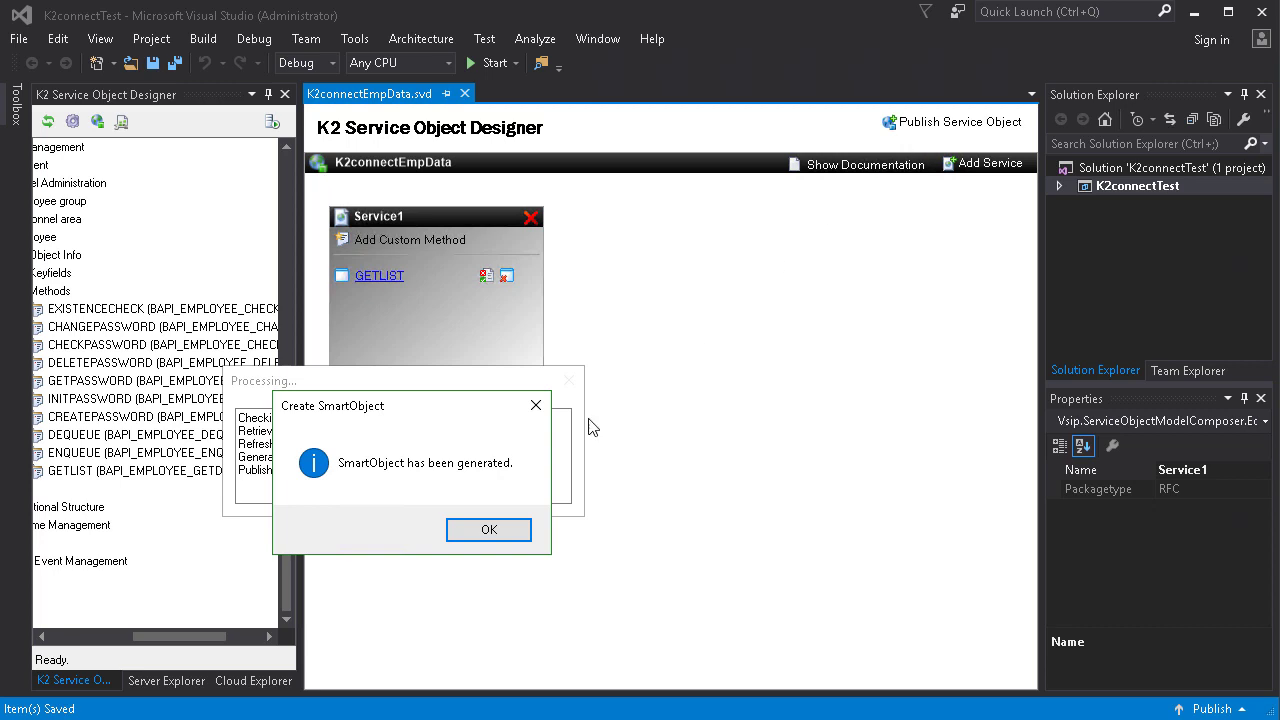
pyautogui.click(503, 535)
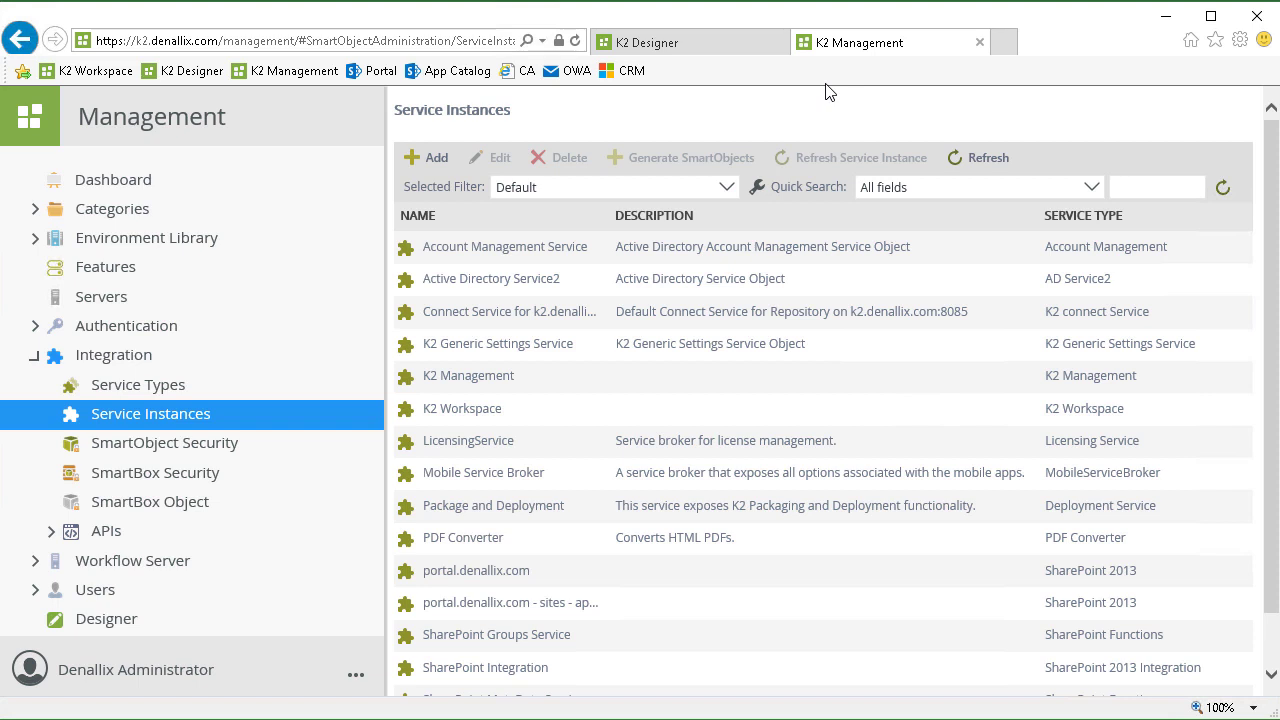
# Refresh Categories, open K2connectEmpData under K2connectTest, and select its GETLIST method.
pyautogui.click(34, 211)
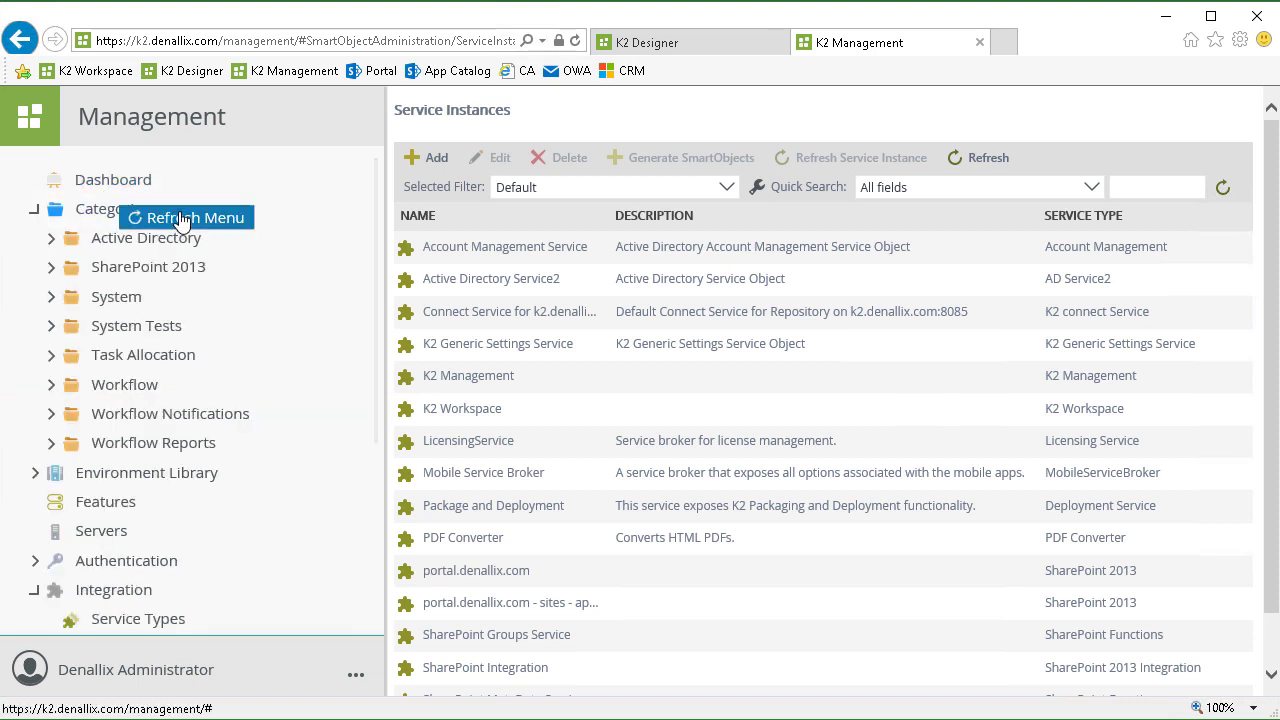
pyautogui.click(180, 219)
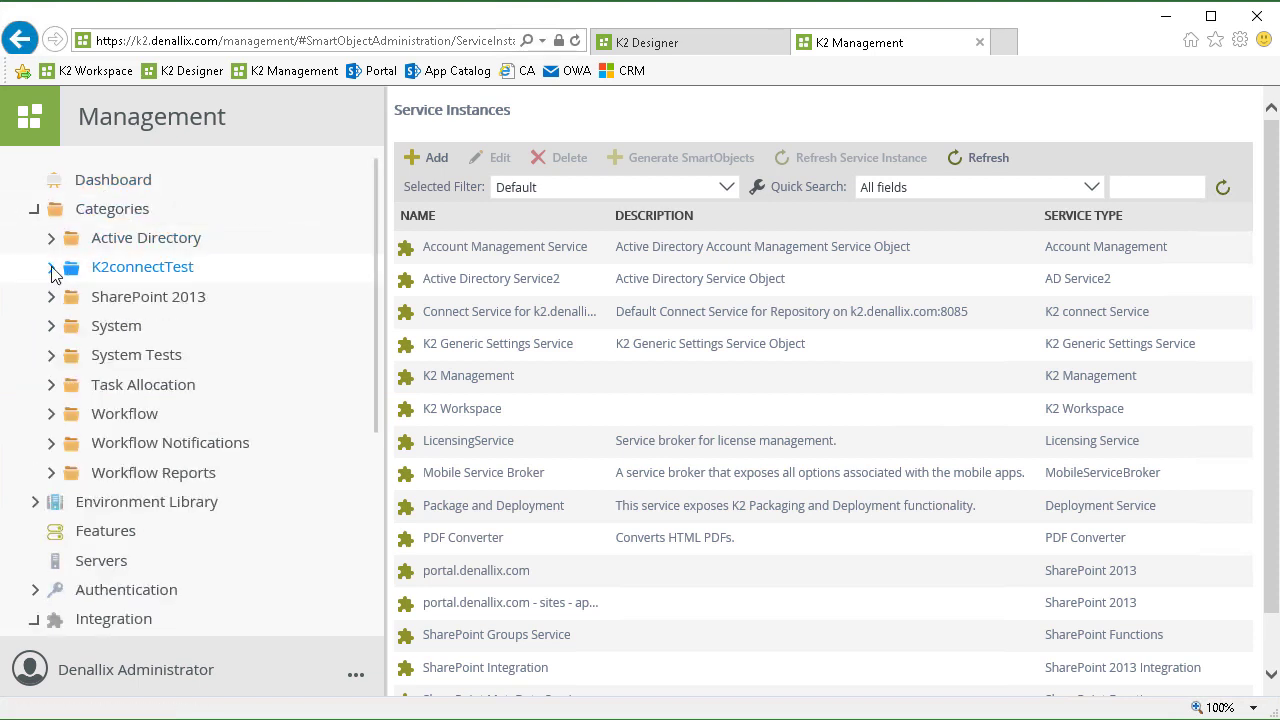
pyautogui.click(52, 268)
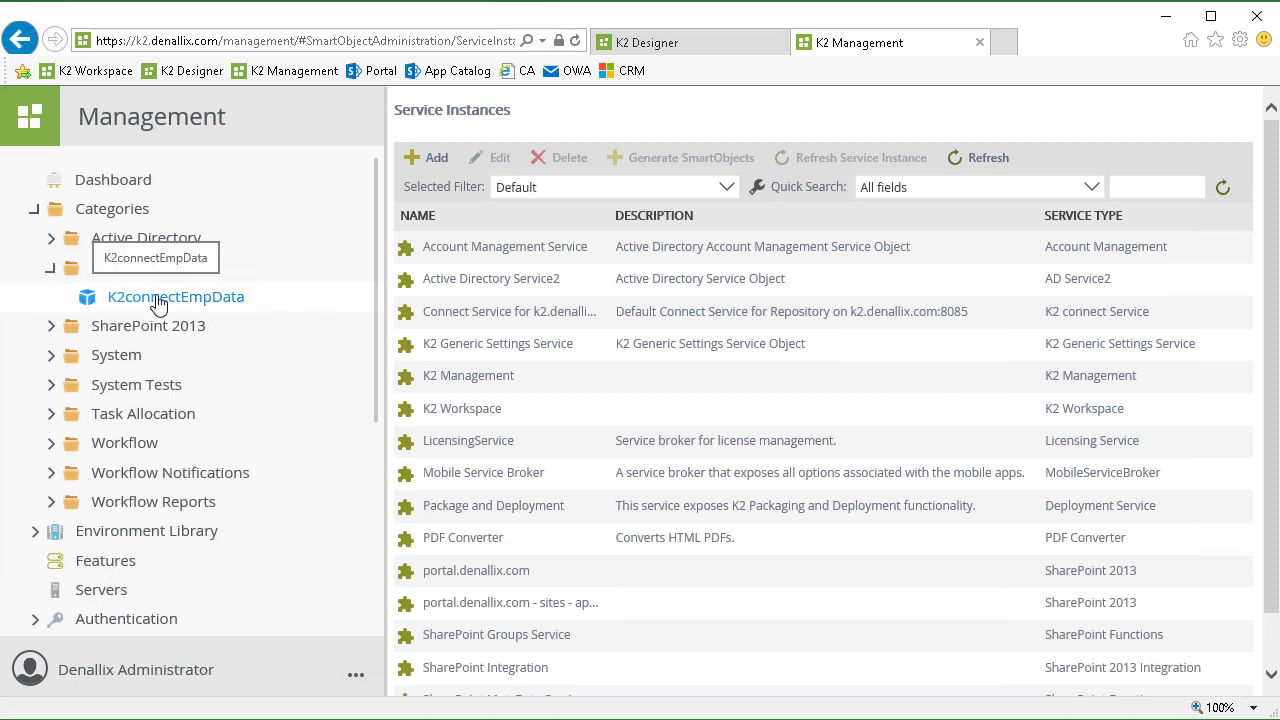
pyautogui.click(158, 300)
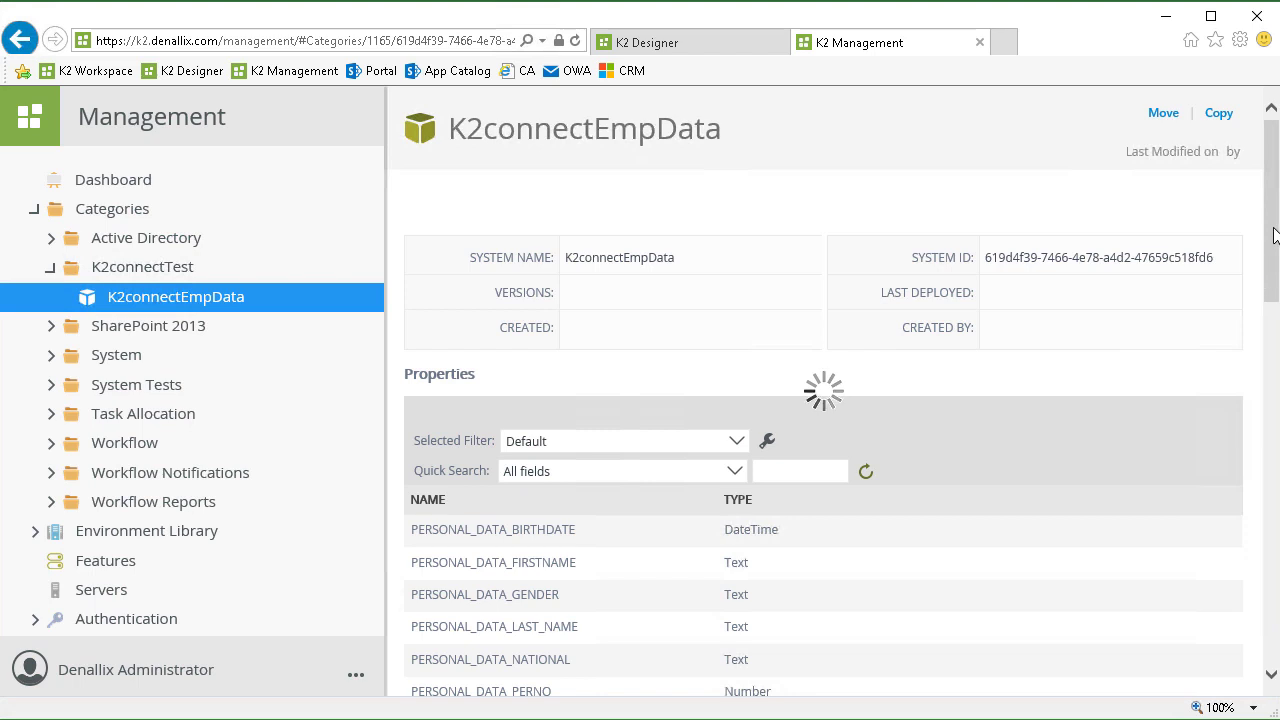
pyautogui.moveTo(1274, 232); pyautogui.dragTo(1275, 305)
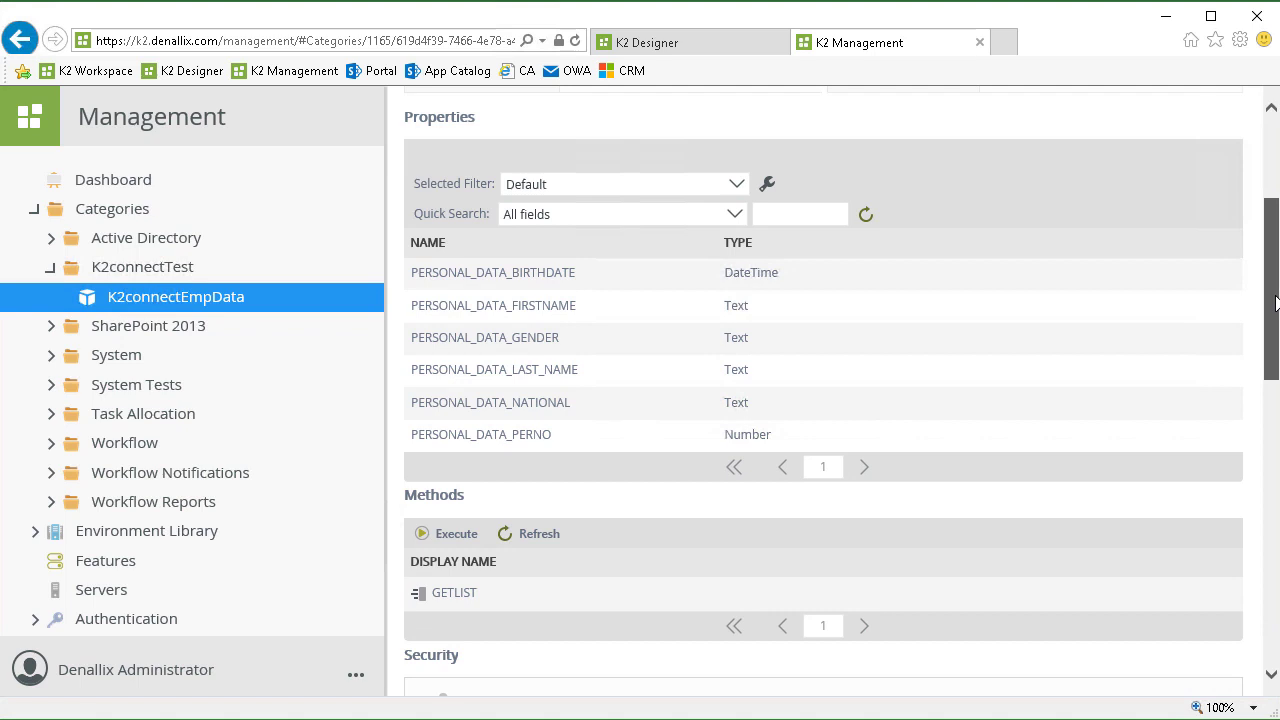
pyautogui.moveTo(1276, 304)
pyautogui.mouseDown()
pyautogui.moveTo(1273, 292)
pyautogui.moveTo(1273, 315)
pyautogui.mouseUp()
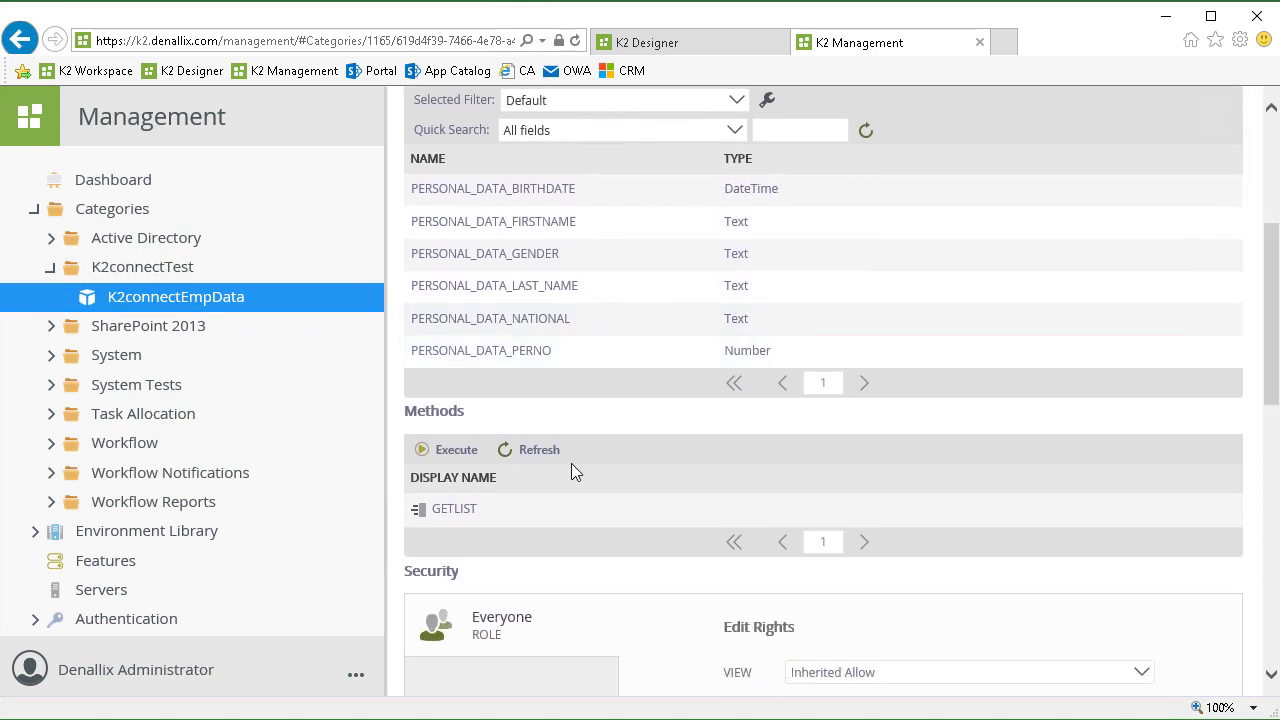
pyautogui.click(462, 510)
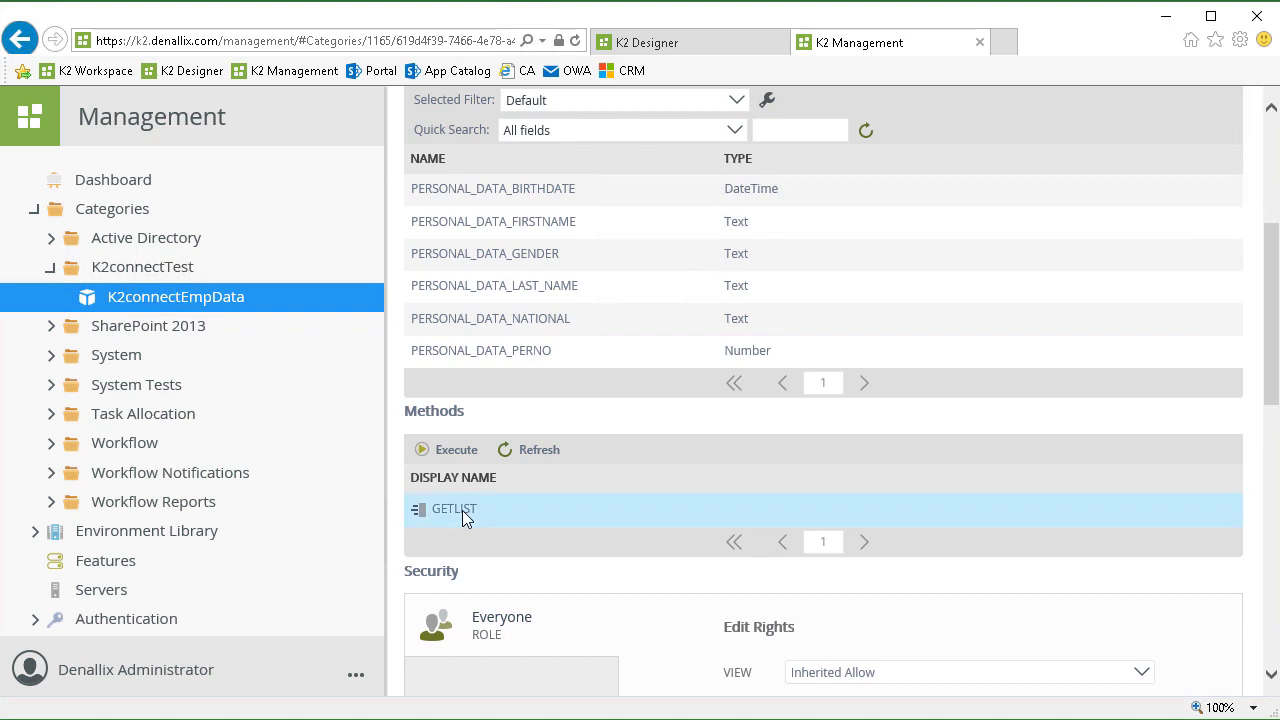
# Start a GETLIST test run with p_DATE0 12/16/2018 and p_LASTNAME_M A*.
pyautogui.click(462, 451)
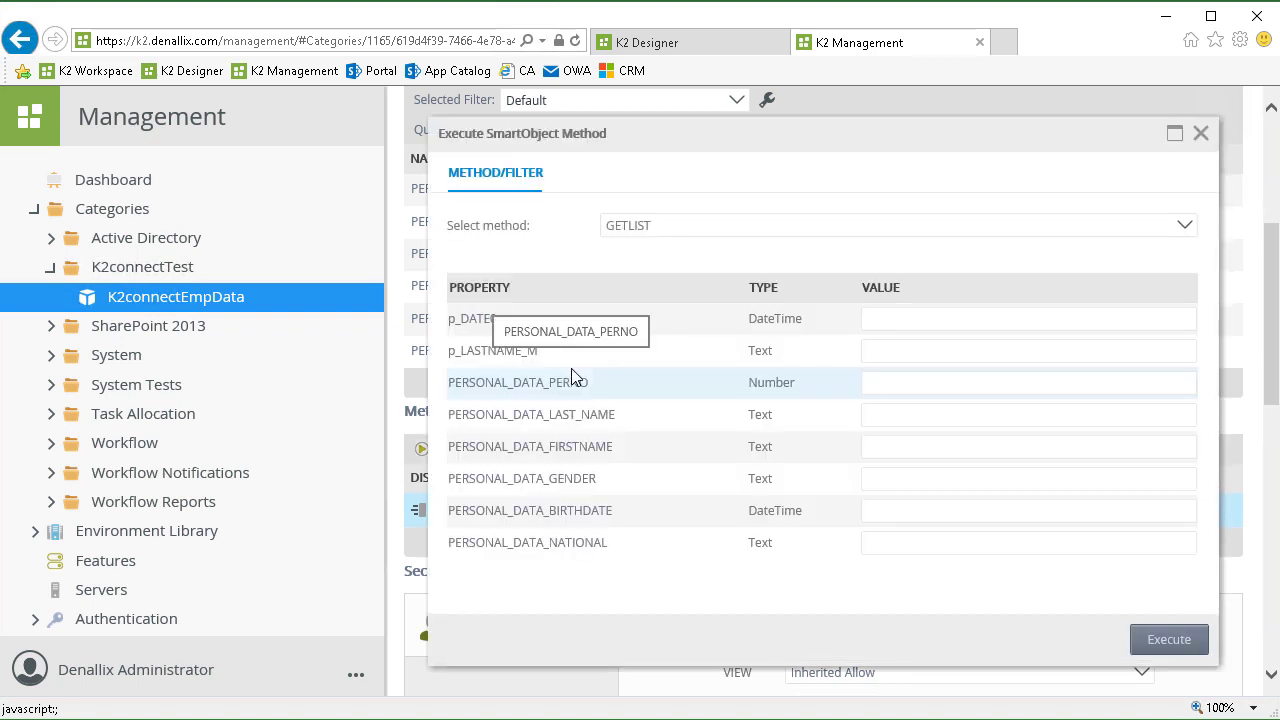
pyautogui.click(919, 319)
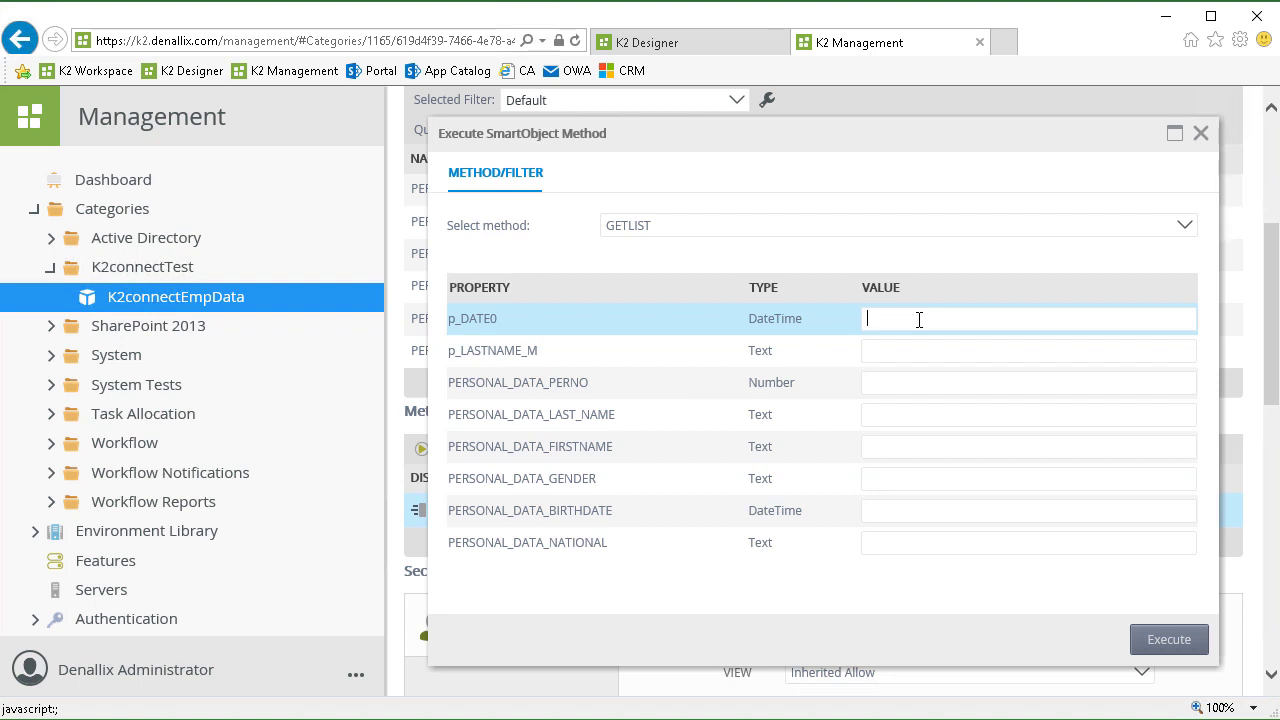
pyautogui.write('12/16/2018')
pyautogui.click(926, 349)
pyautogui.write('A')
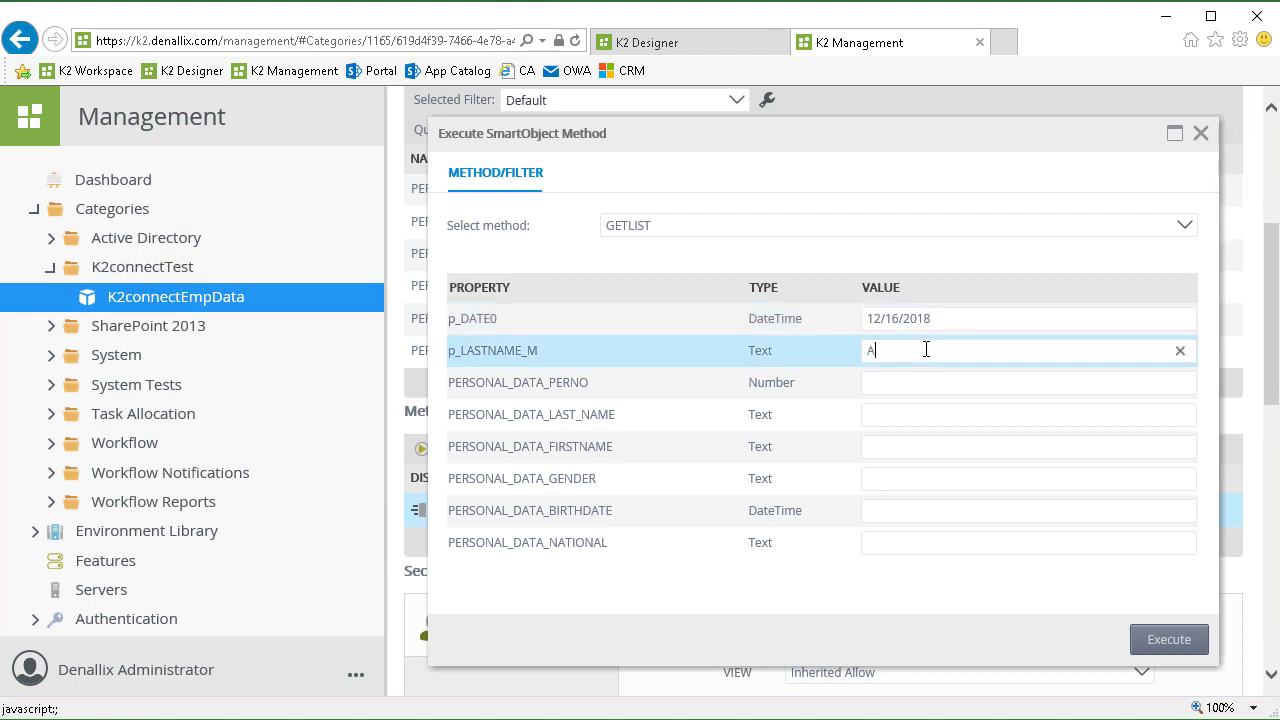
pyautogui.write('*')
# Execute GETLIST, then page through the returned employee records.
pyautogui.click(1147, 642)
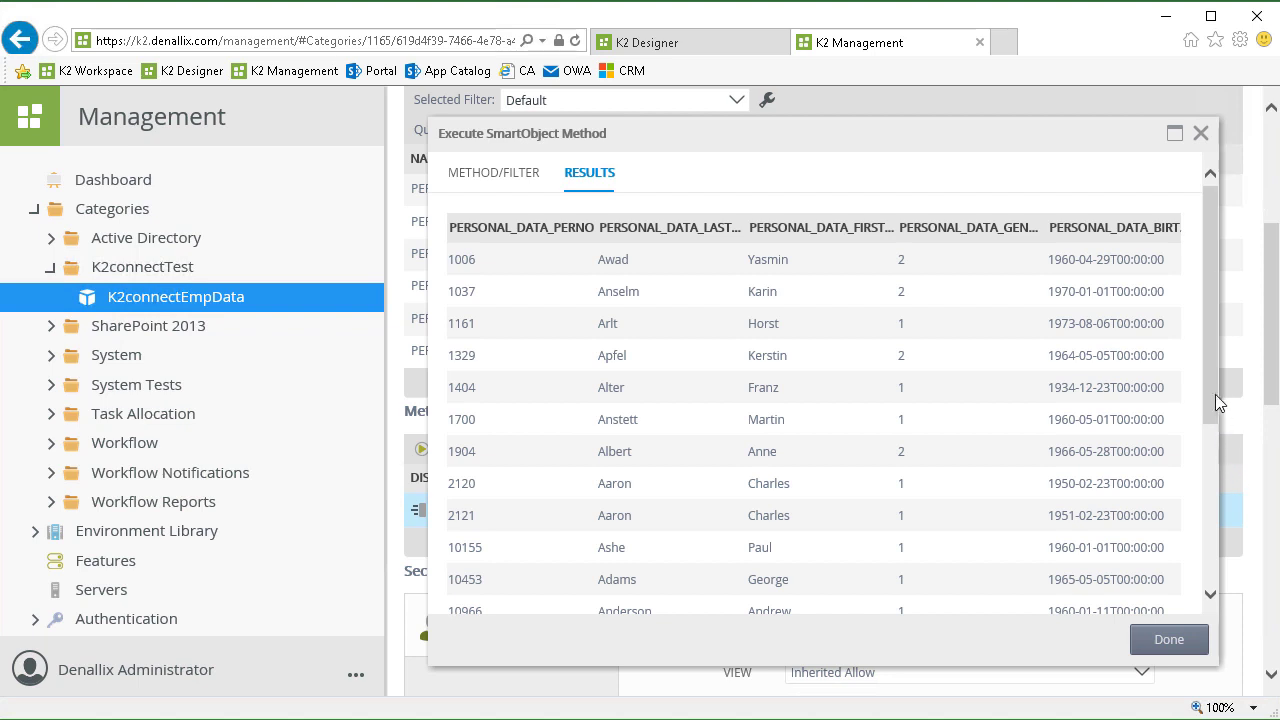
pyautogui.moveTo(1210, 372); pyautogui.dragTo(1191, 568)
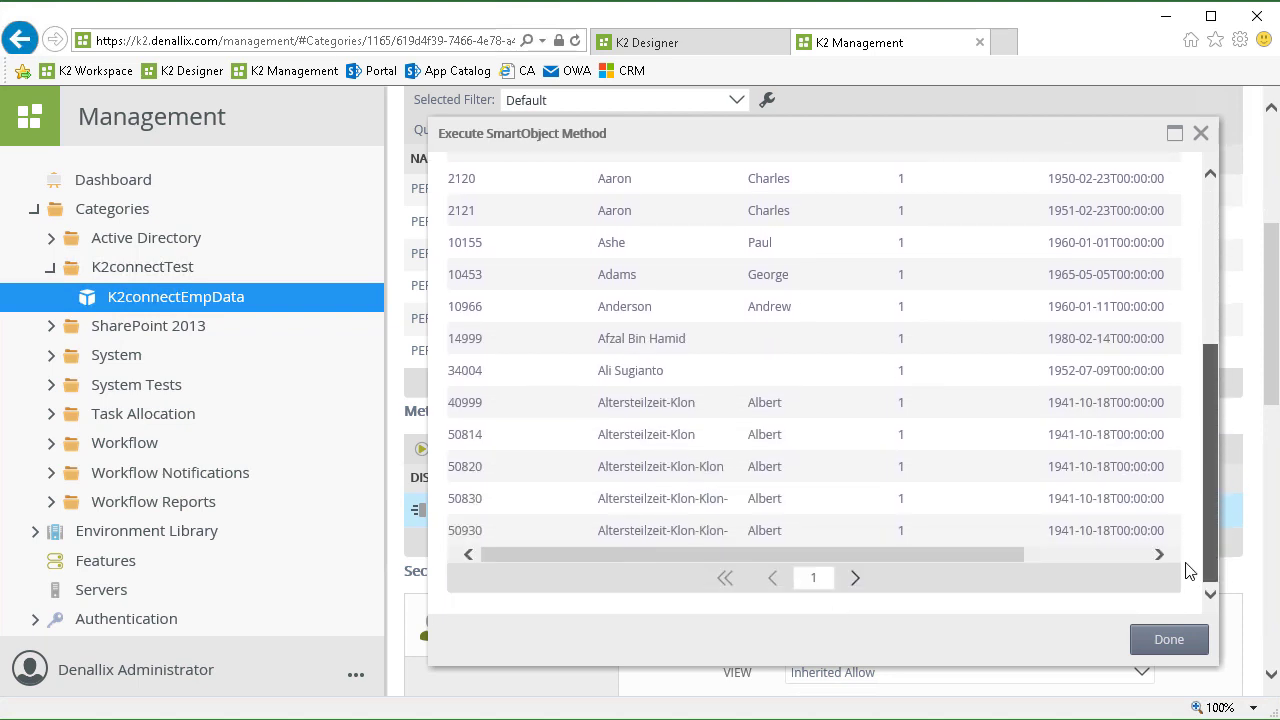
pyautogui.click(857, 580)
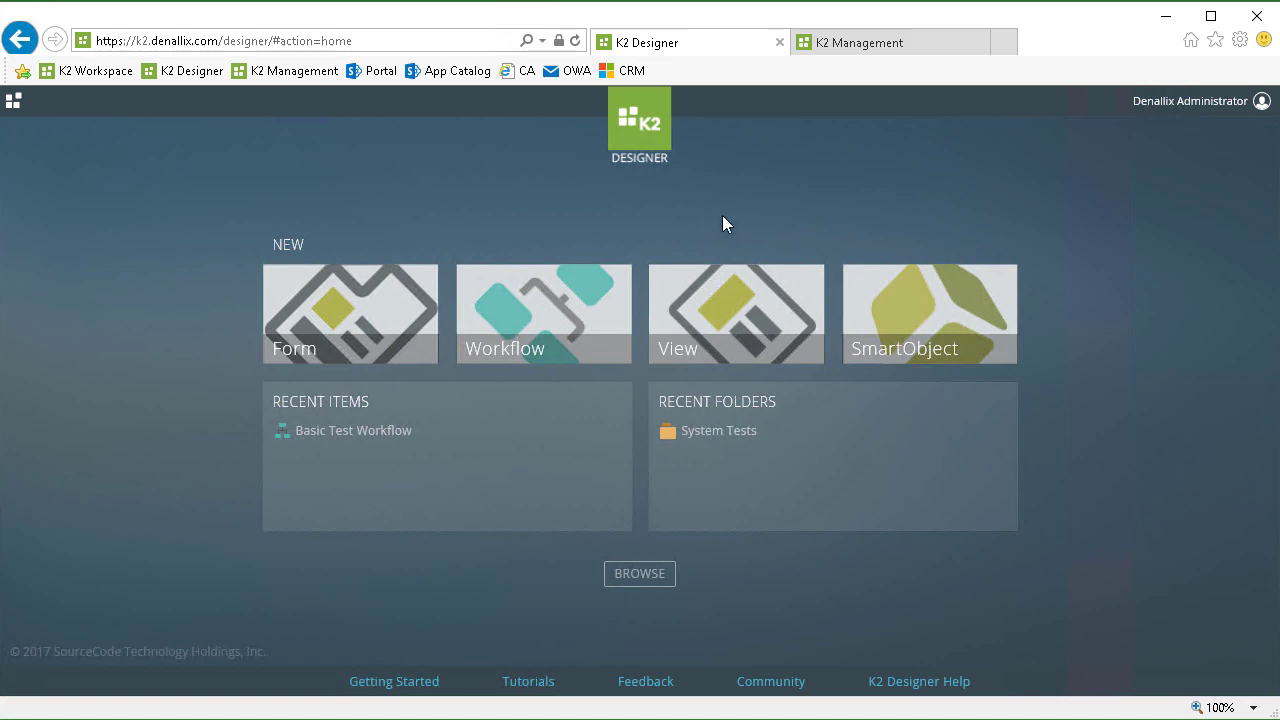
# Browse all items, refresh the tree, expand K2connectTest and open the K2connectEmpData SmartObject.
pyautogui.click(641, 576)
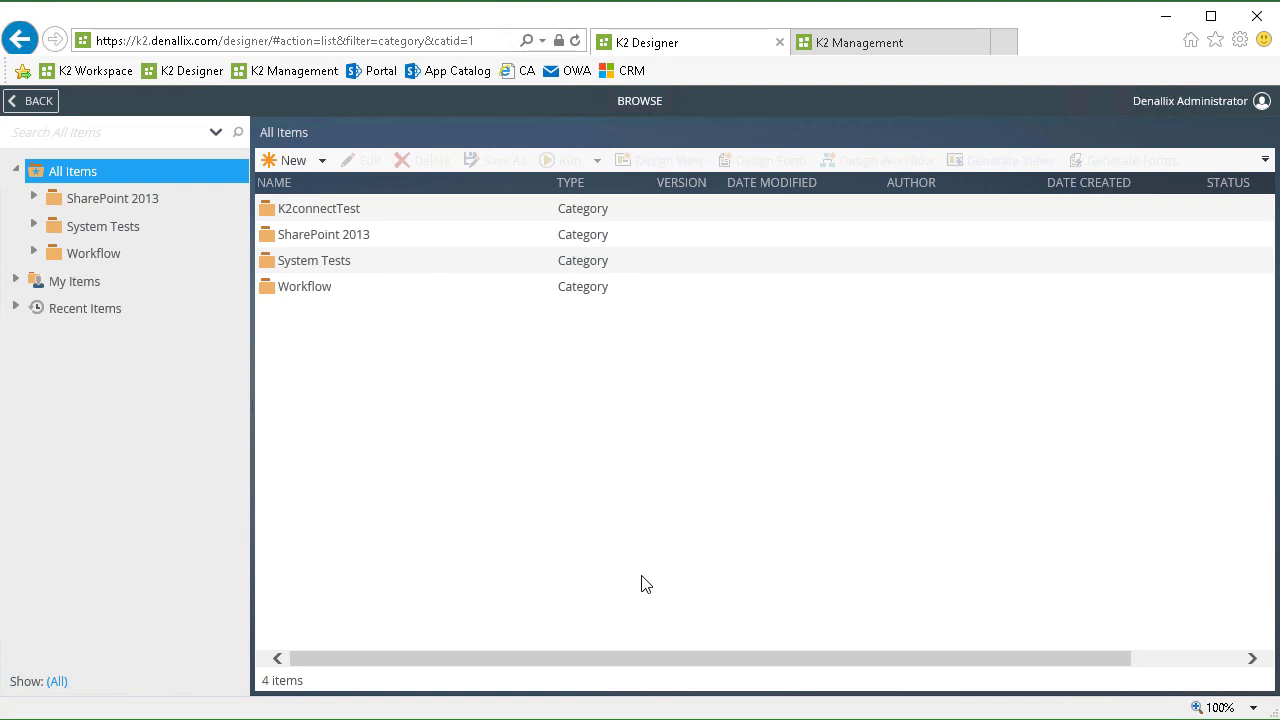
pyautogui.rightClick(70, 176)
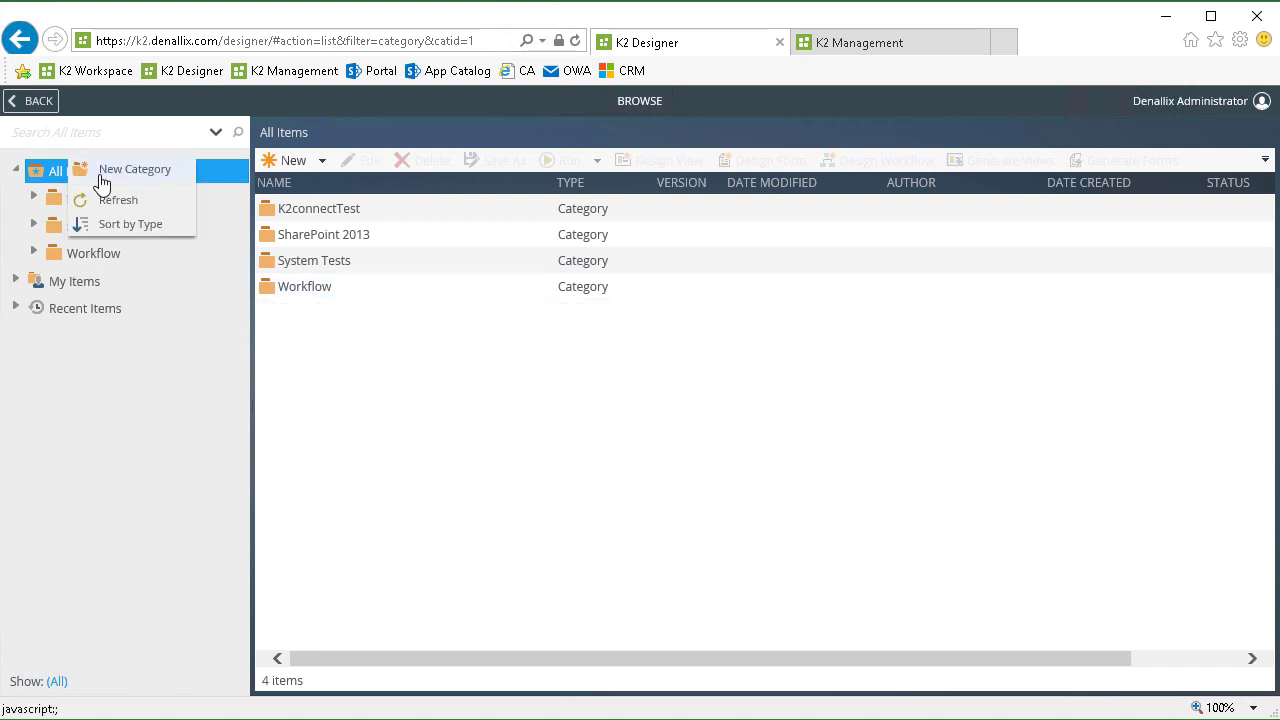
pyautogui.click(115, 201)
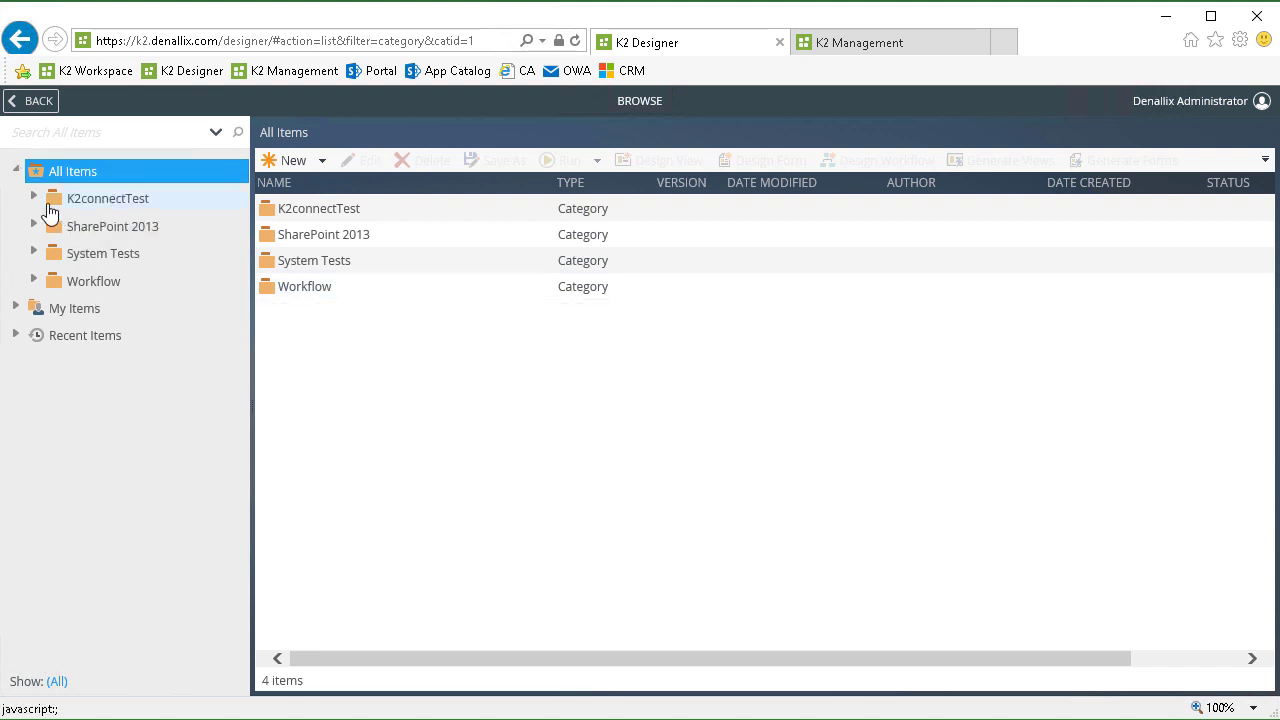
pyautogui.click(34, 199)
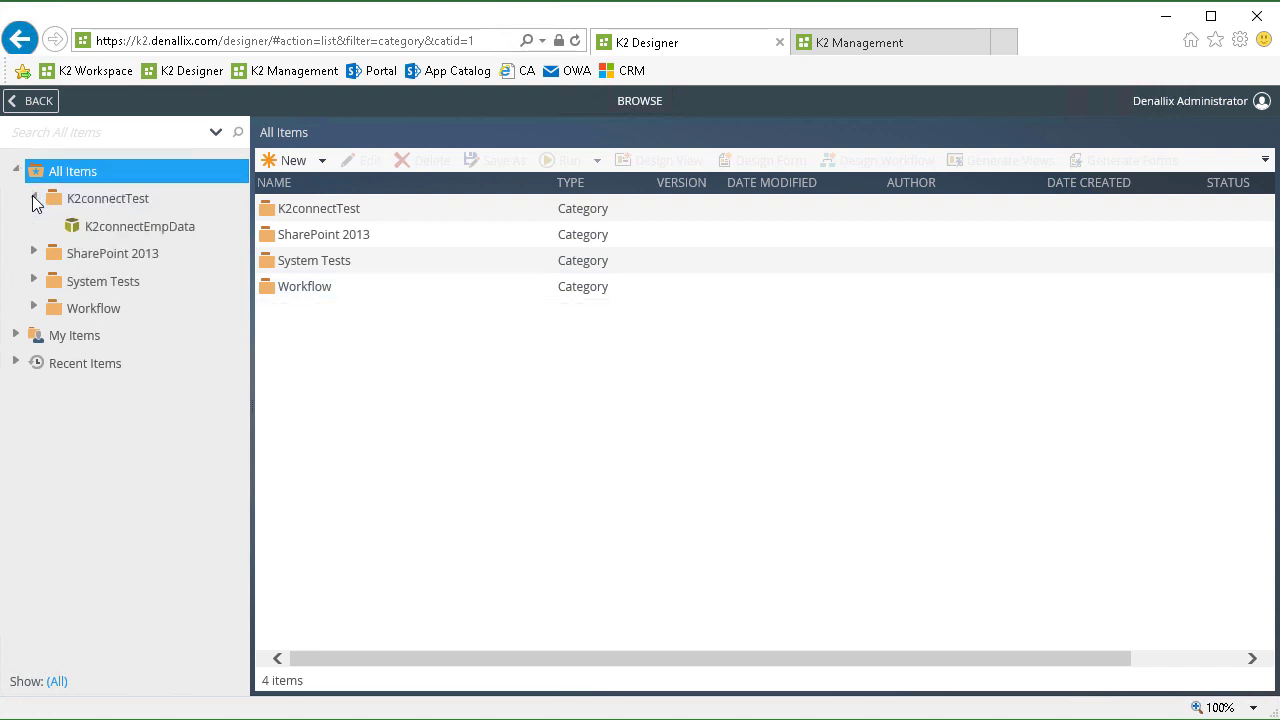
pyautogui.click(135, 228)
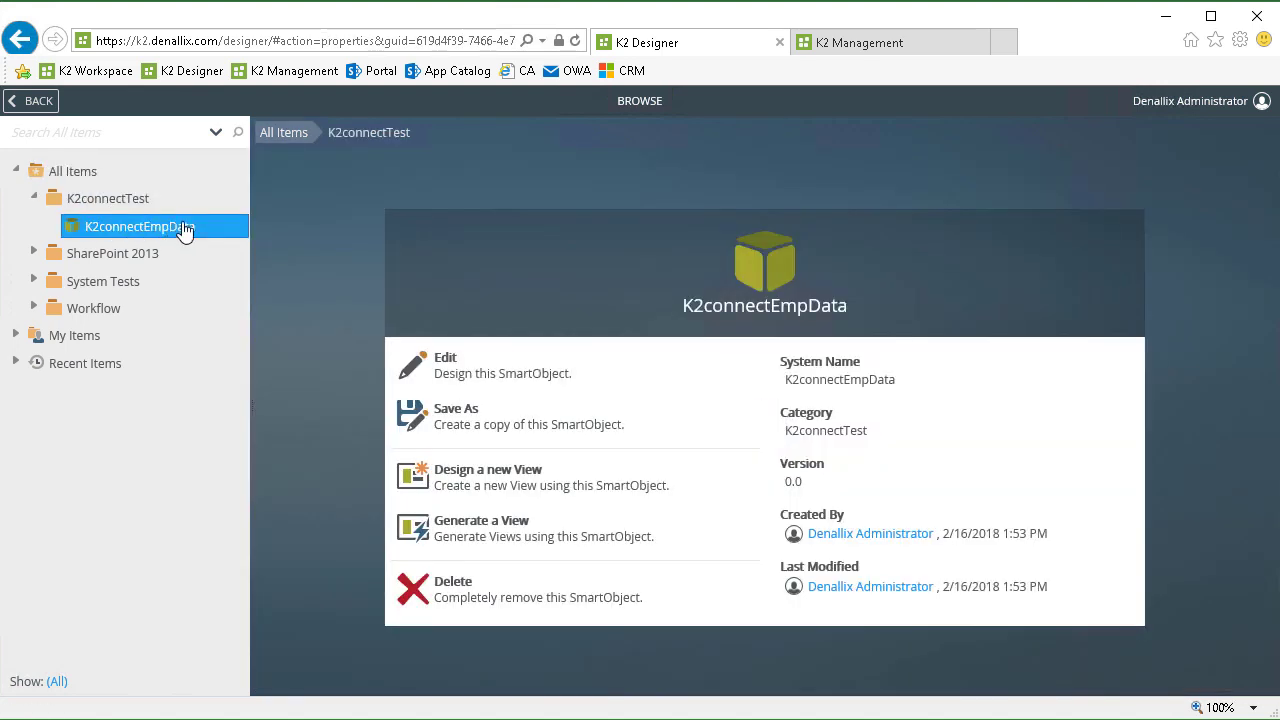
pyautogui.rightClick(158, 231)
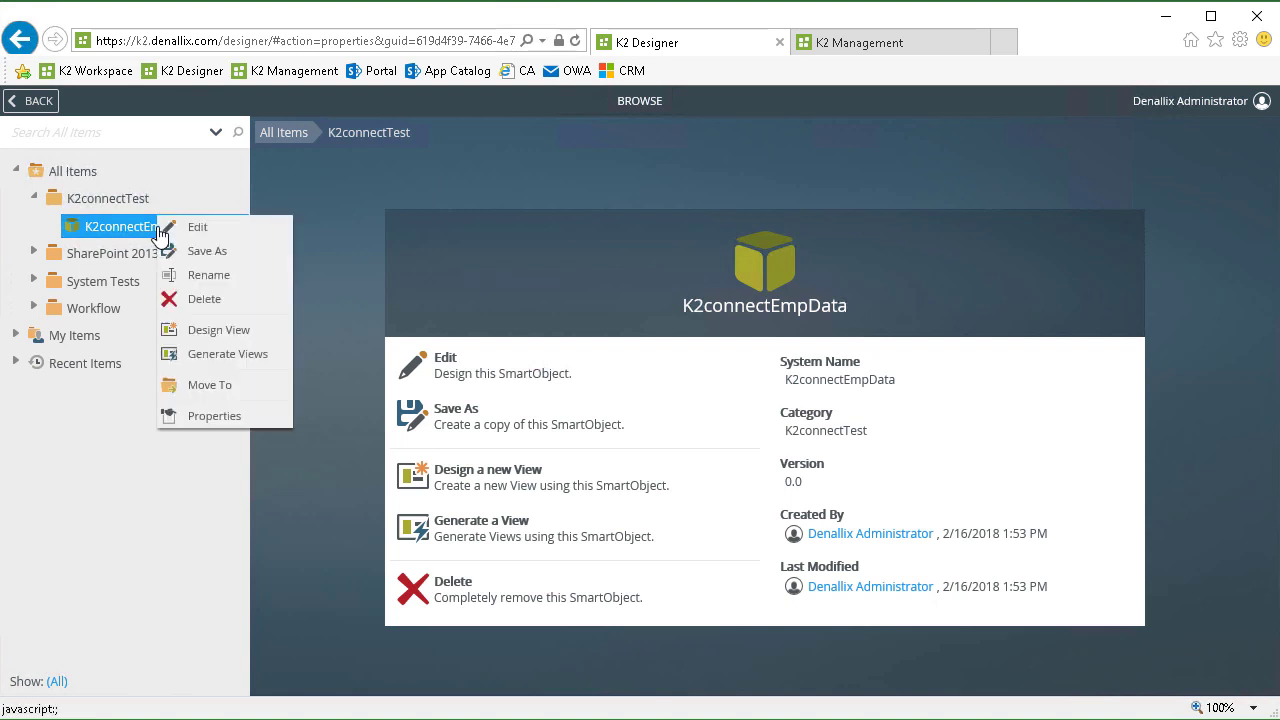
# Generate views from K2connectEmpData with only the LIST option ticked.
pyautogui.click(242, 356)
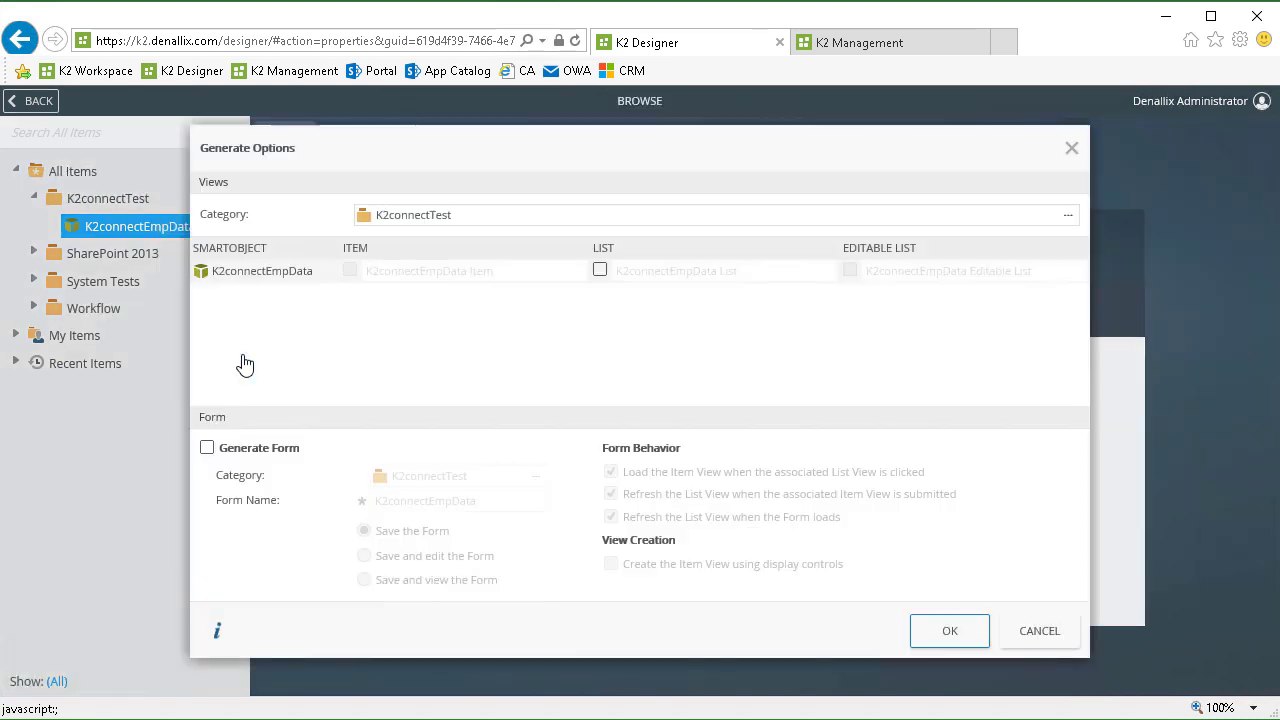
pyautogui.click(599, 270)
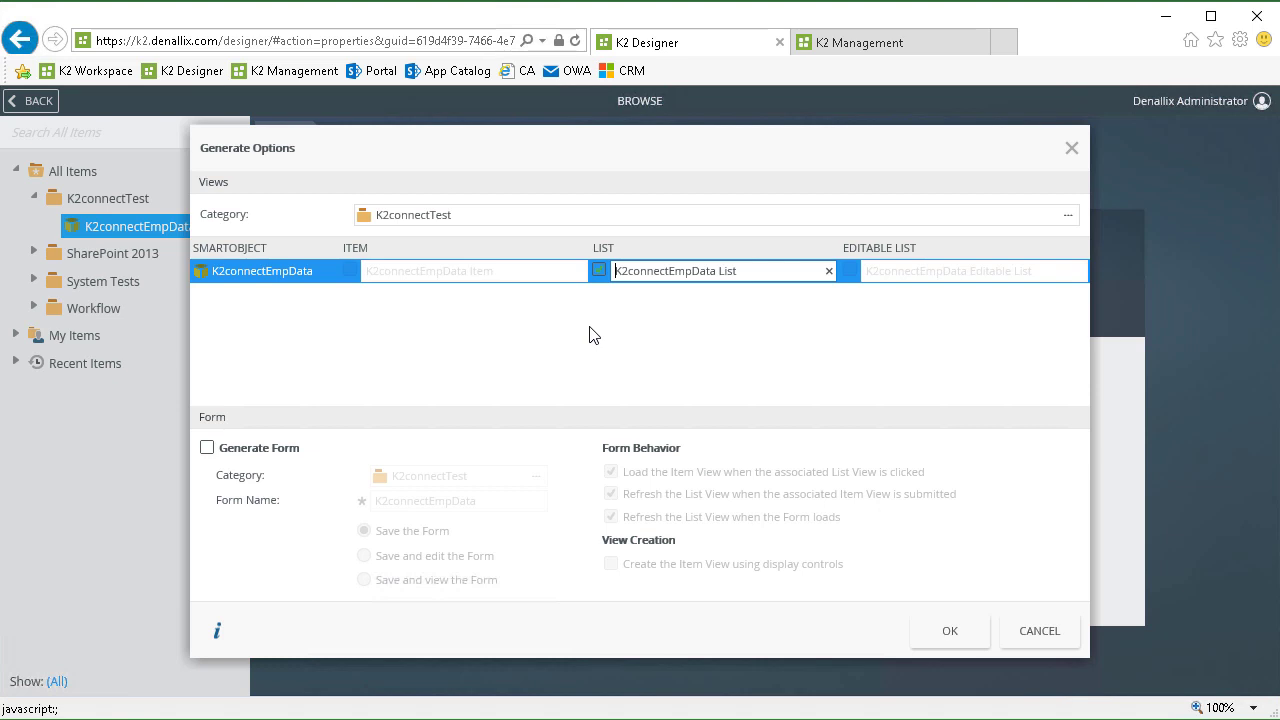
pyautogui.click(952, 632)
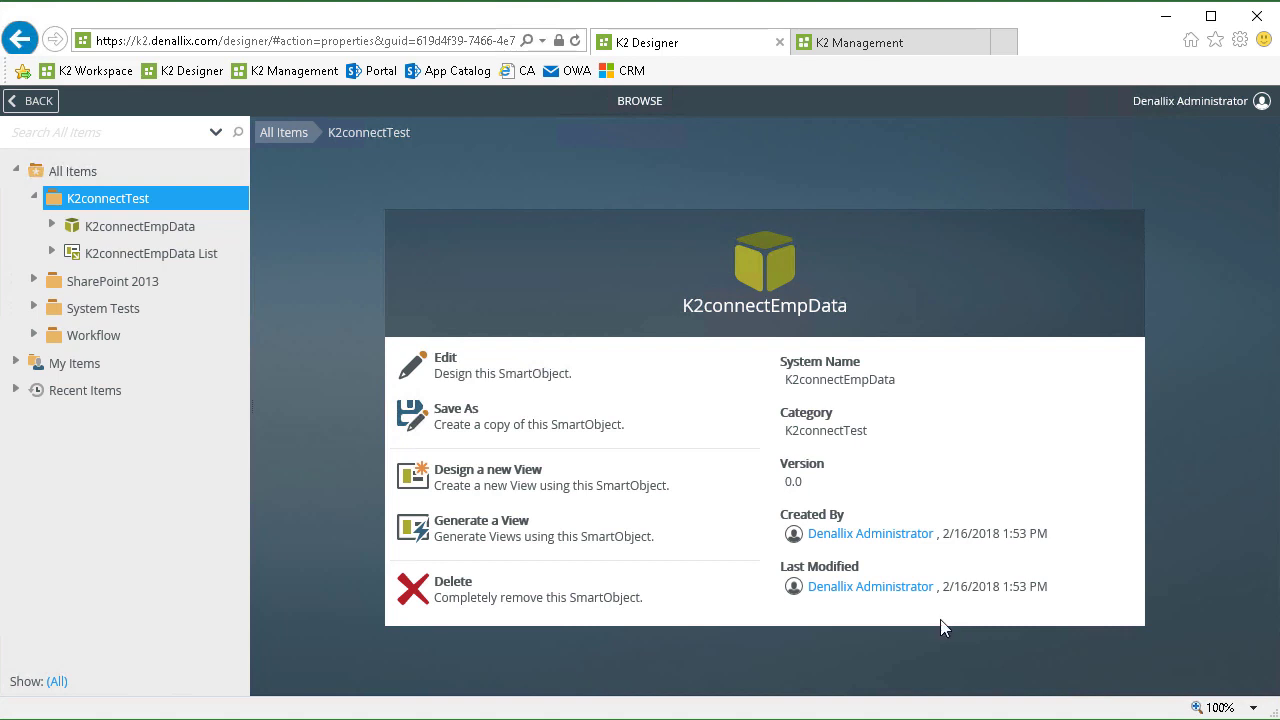
# Edit the K2connectEmpData List view and open its 'When the View executed Initialize' rule.
pyautogui.rightClick(155, 262)
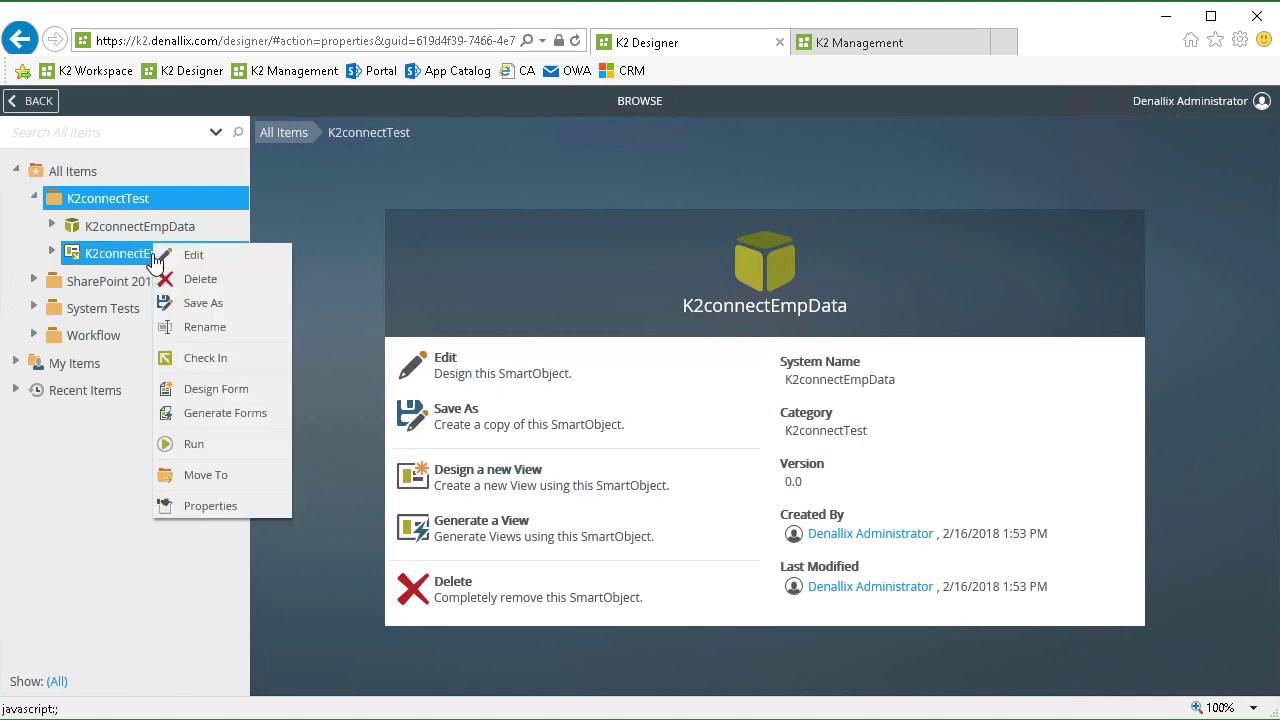
pyautogui.click(209, 259)
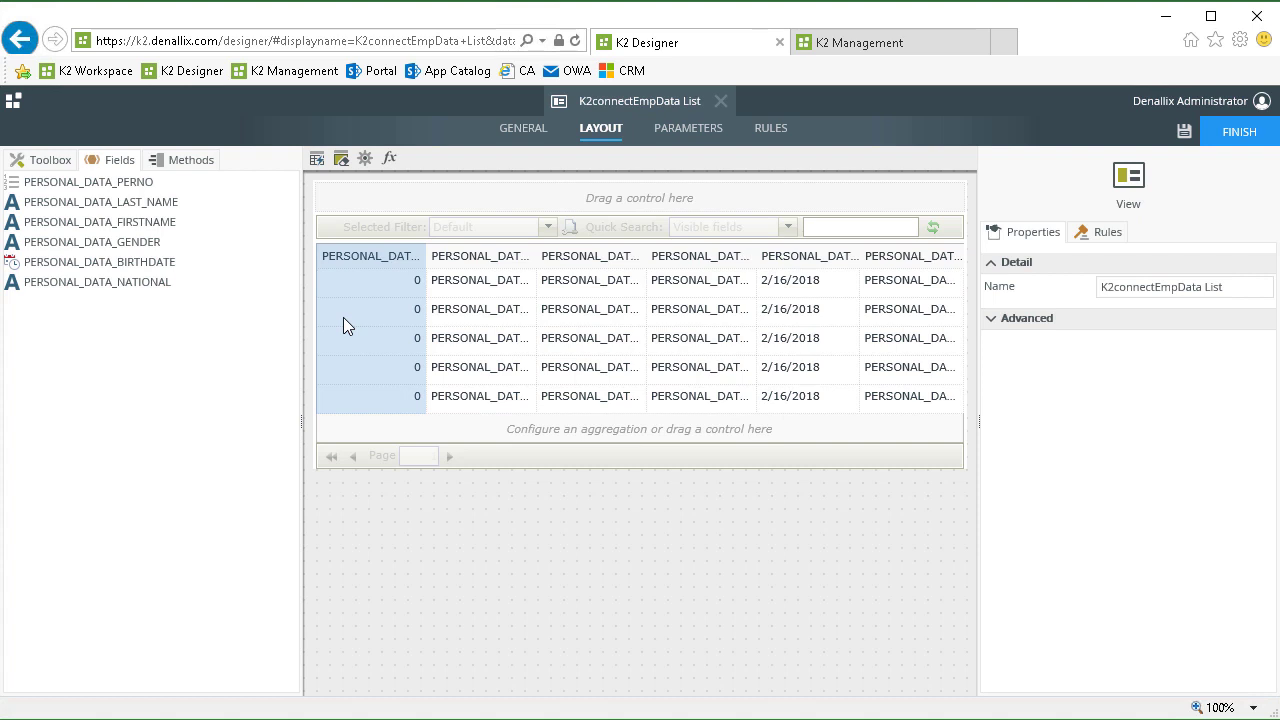
pyautogui.click(772, 140)
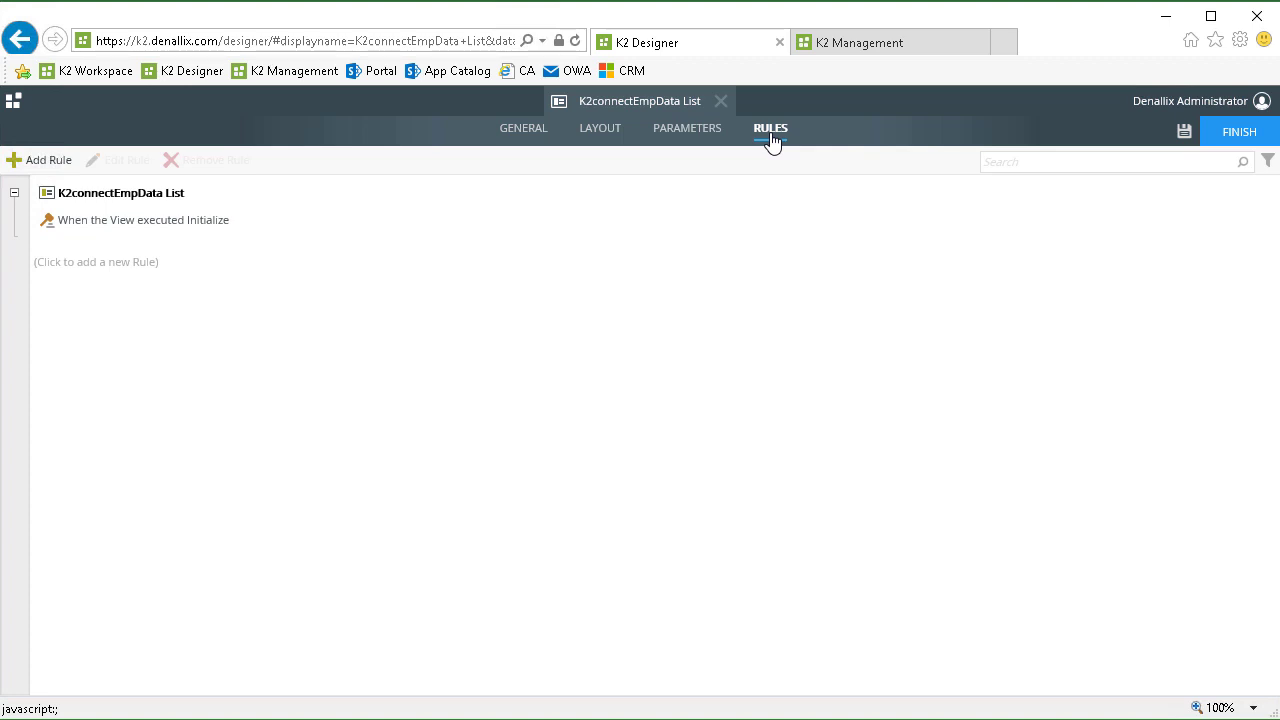
pyautogui.click(172, 226)
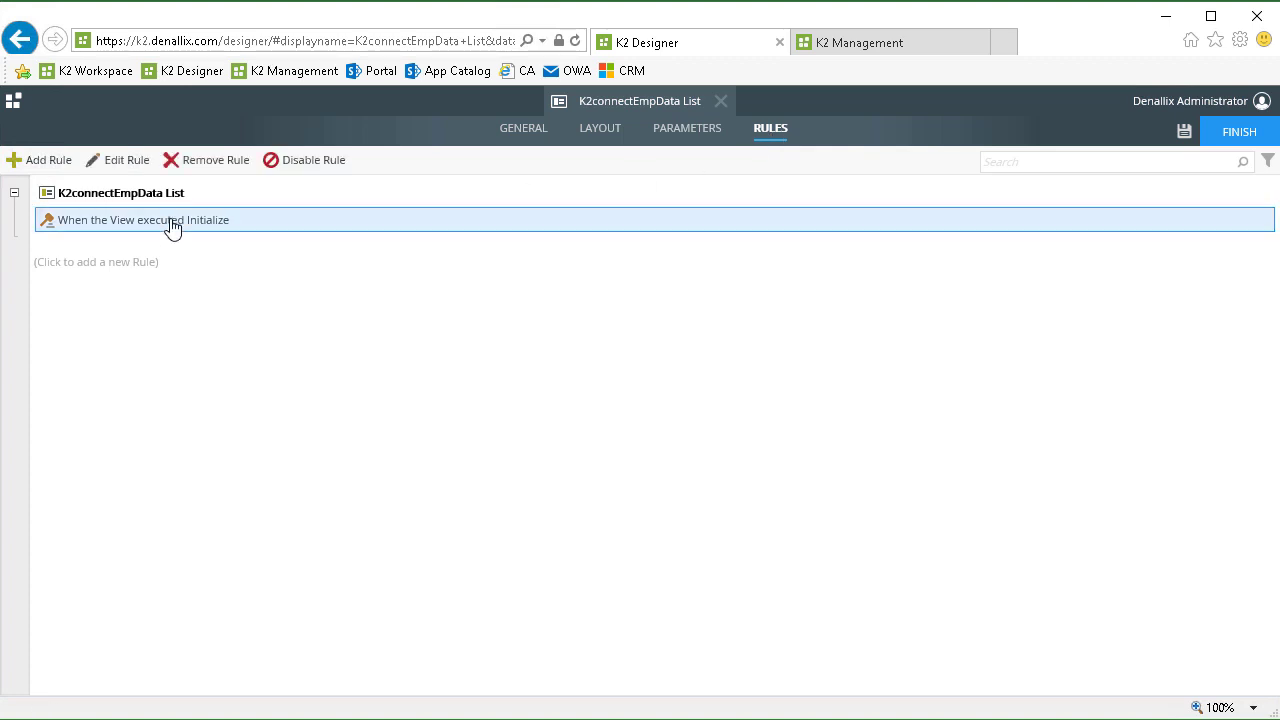
pyautogui.click(126, 165)
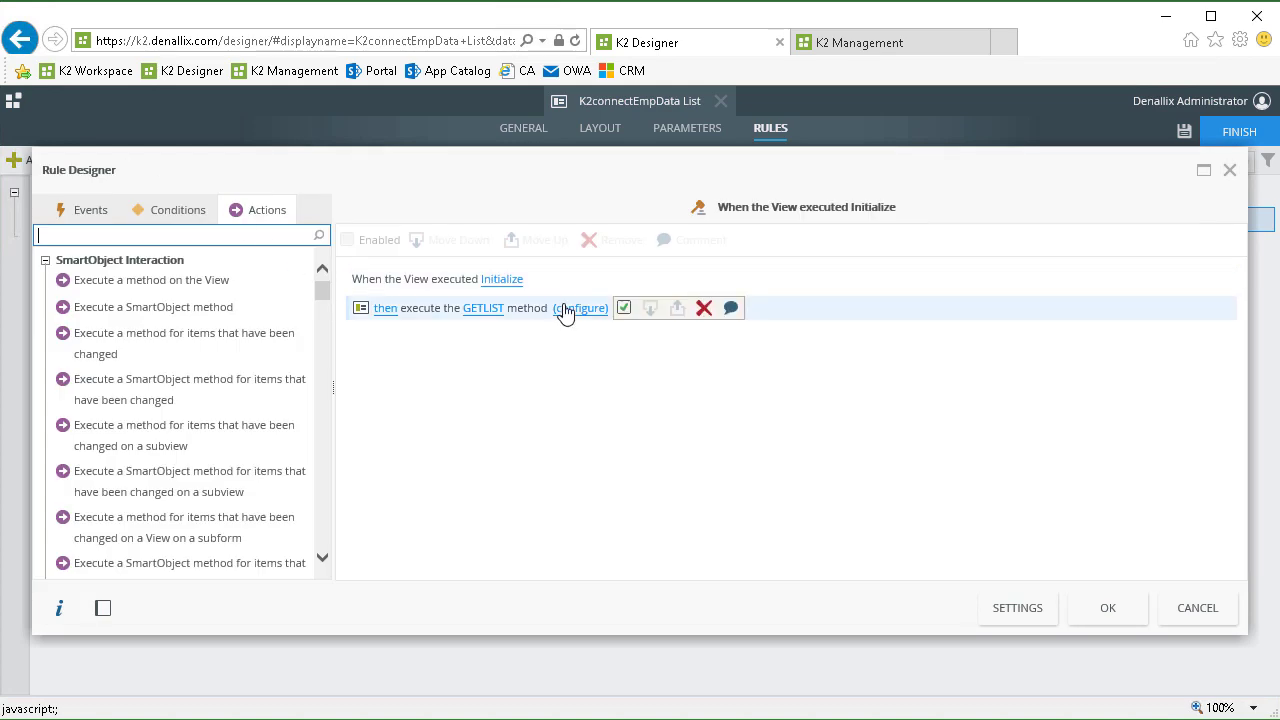
# Map System Values Current Date to p_DATE0 and A* to p_LASTNAME_M, then save the rule.
pyautogui.click(571, 313)
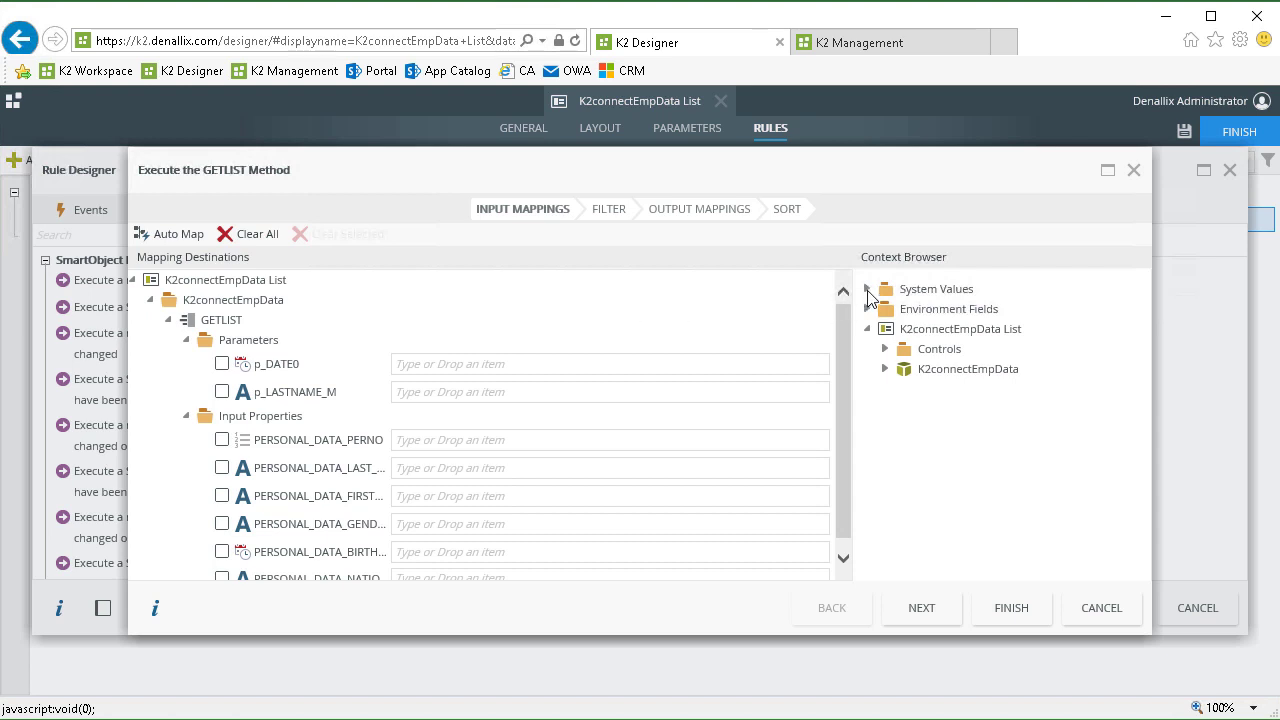
pyautogui.click(867, 290)
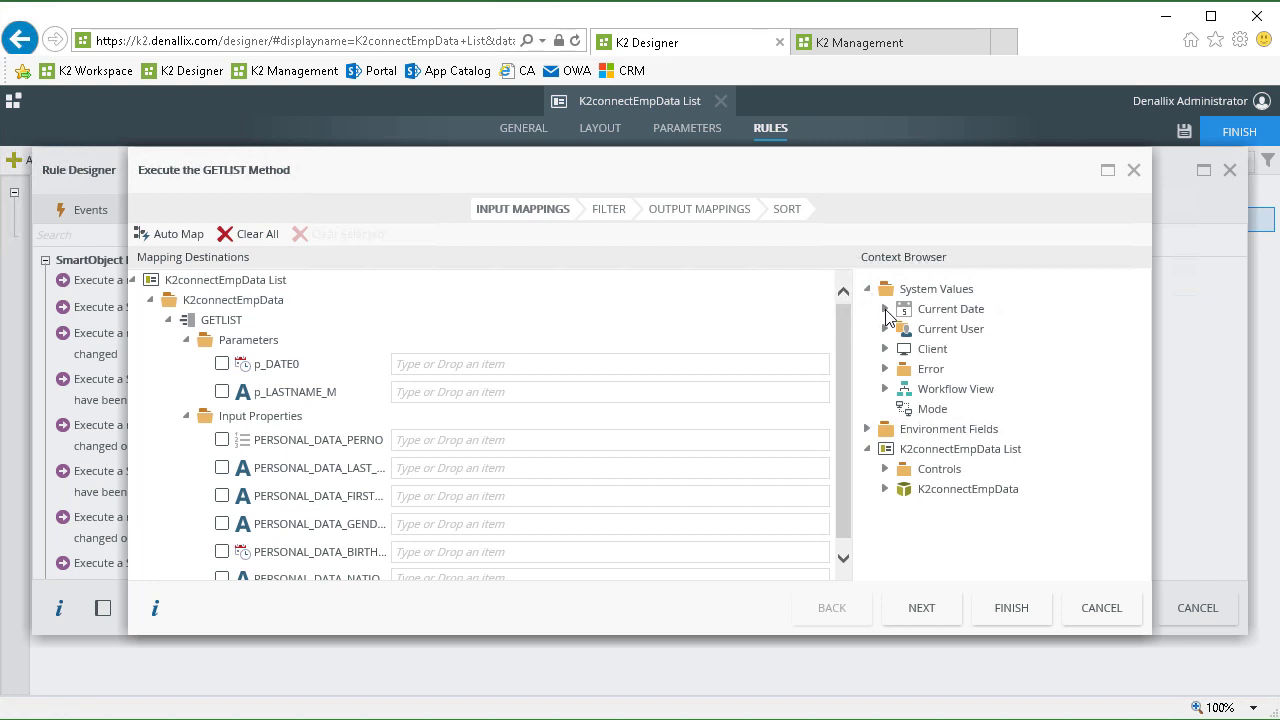
pyautogui.click(886, 310)
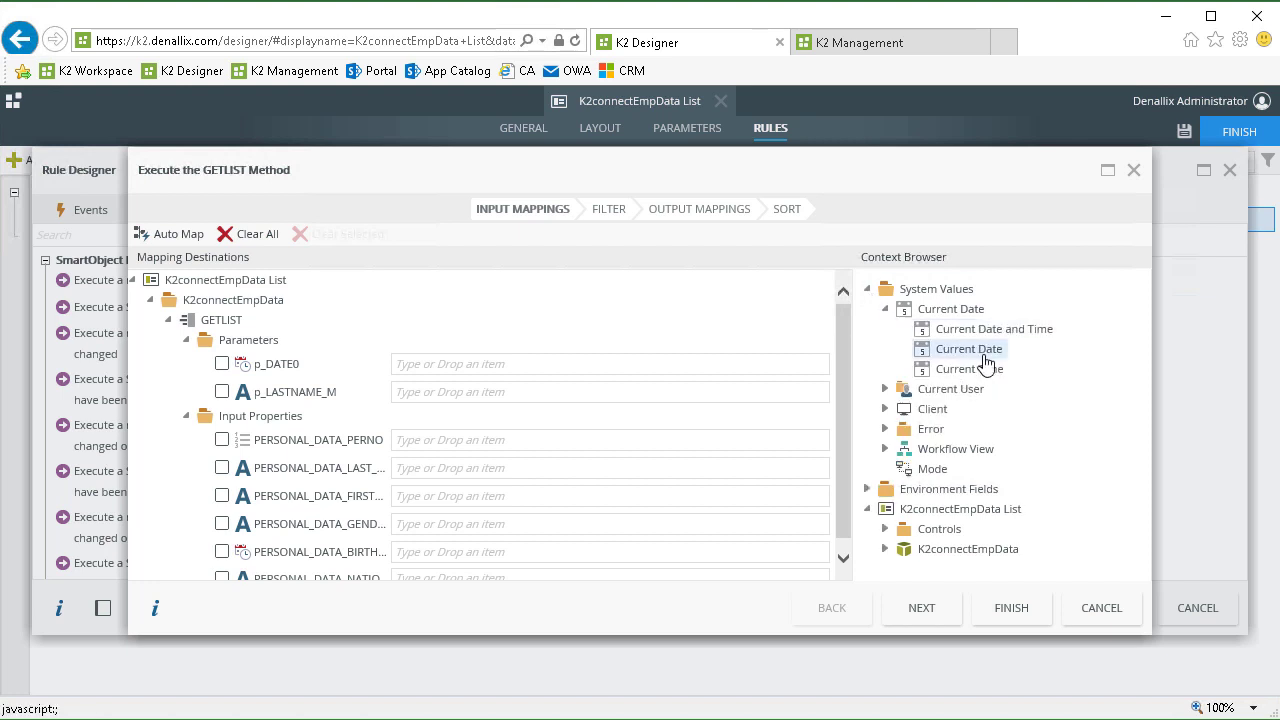
pyautogui.moveTo(991, 354); pyautogui.dragTo(565, 358)
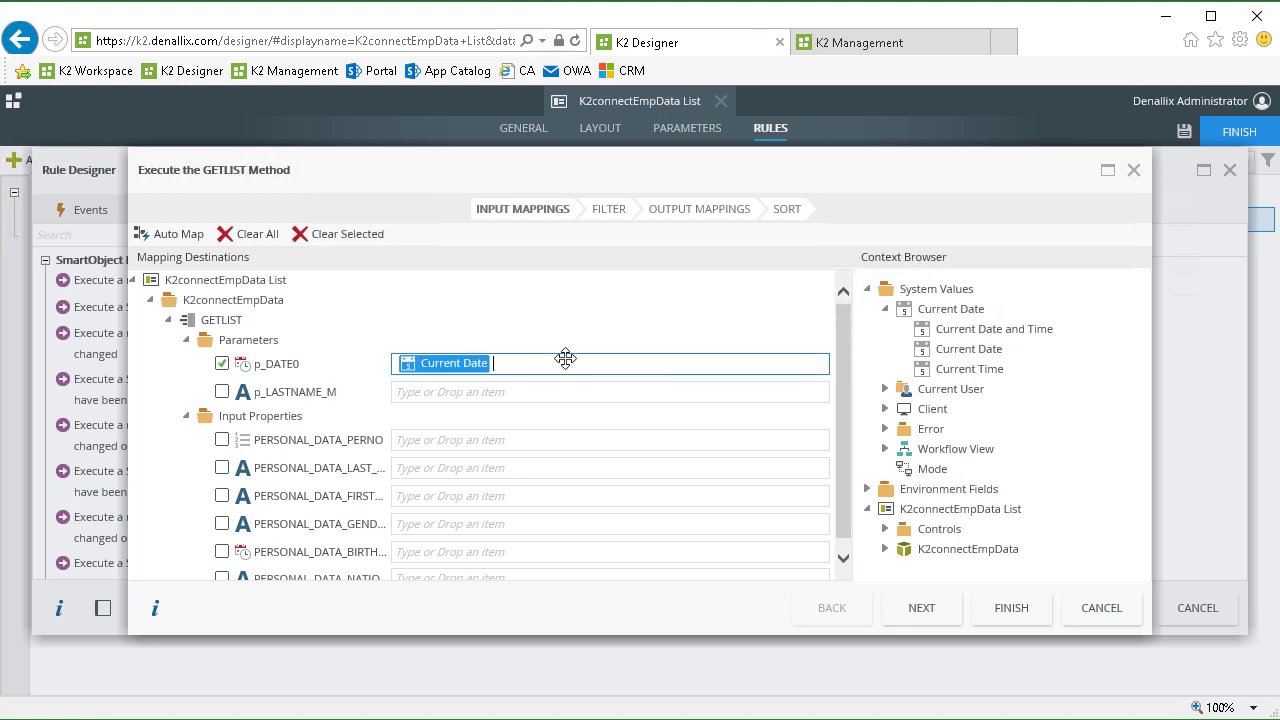
pyautogui.click(511, 397)
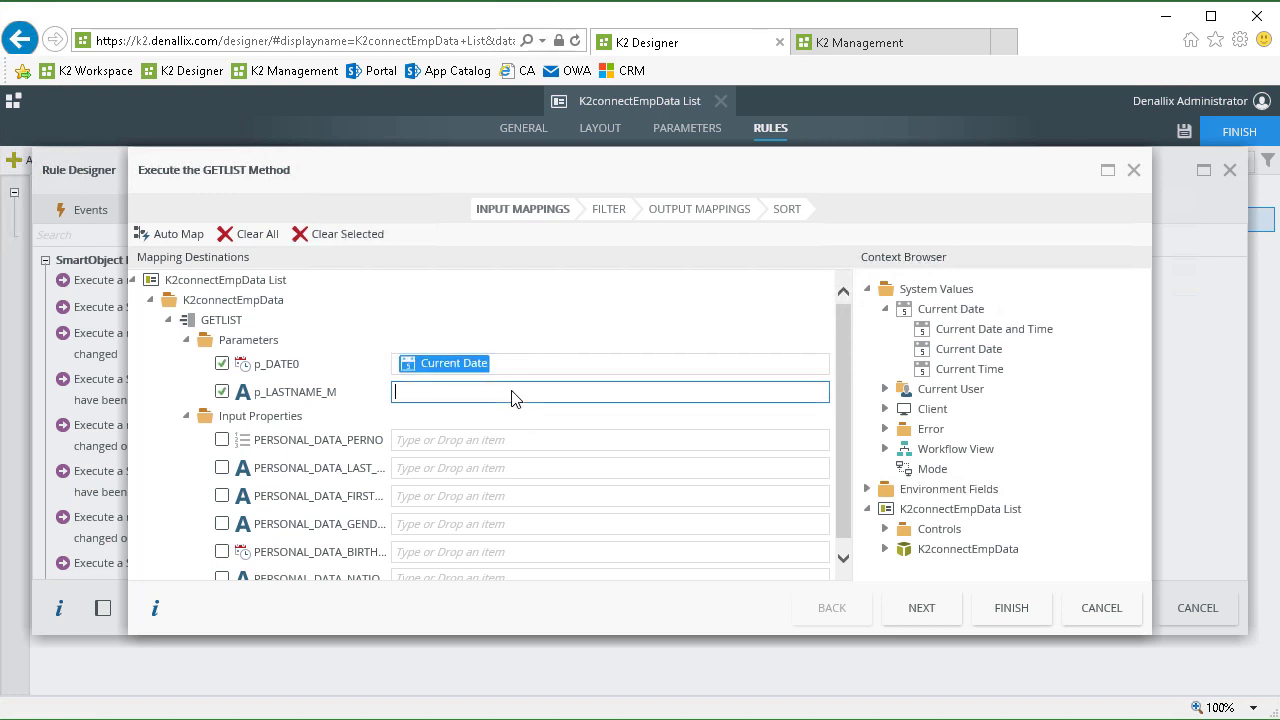
pyautogui.write('A*')
pyautogui.click(1005, 612)
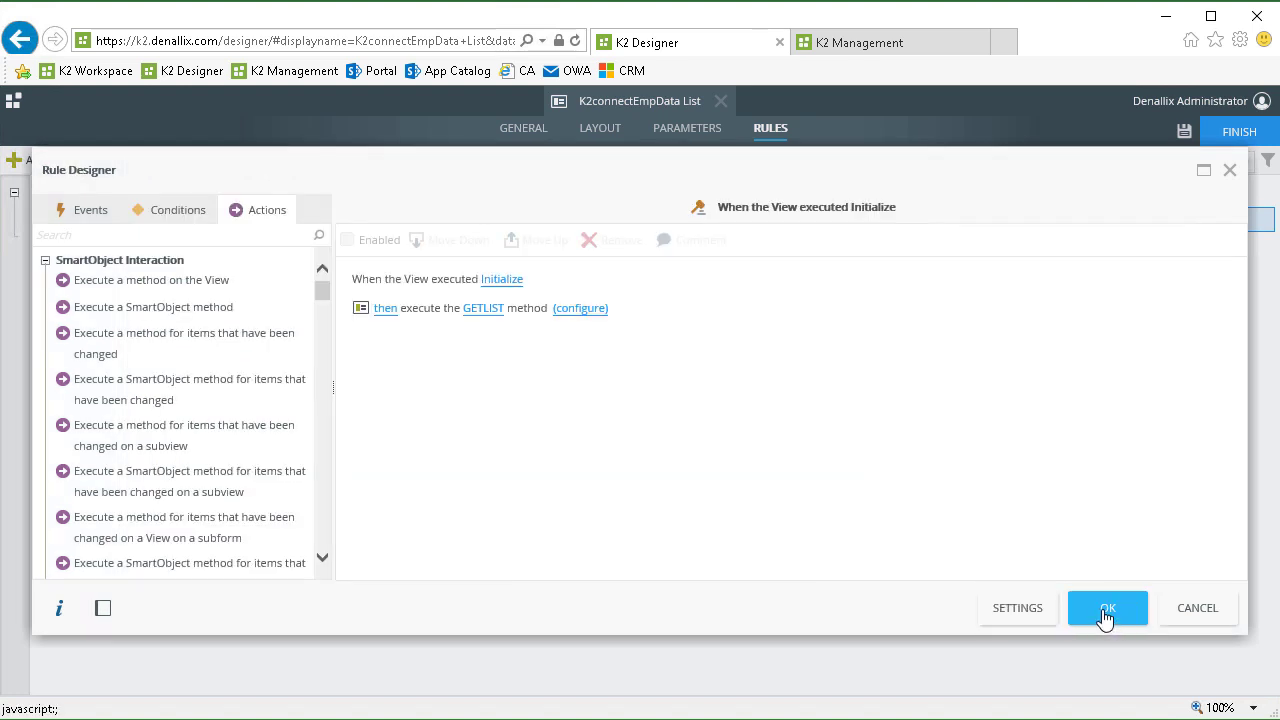
pyautogui.click(1105, 615)
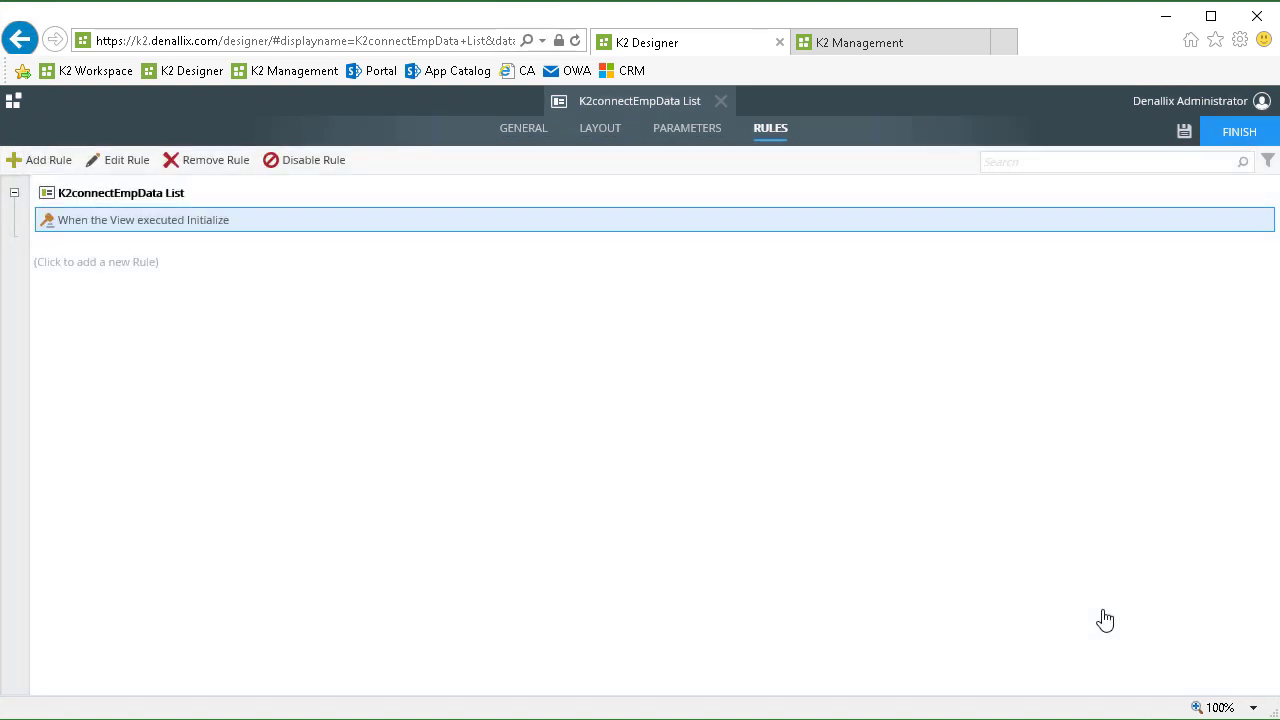
# Finish and run the K2connectEmpData List view, paging forward three times through the employee records.
pyautogui.click(1243, 140)
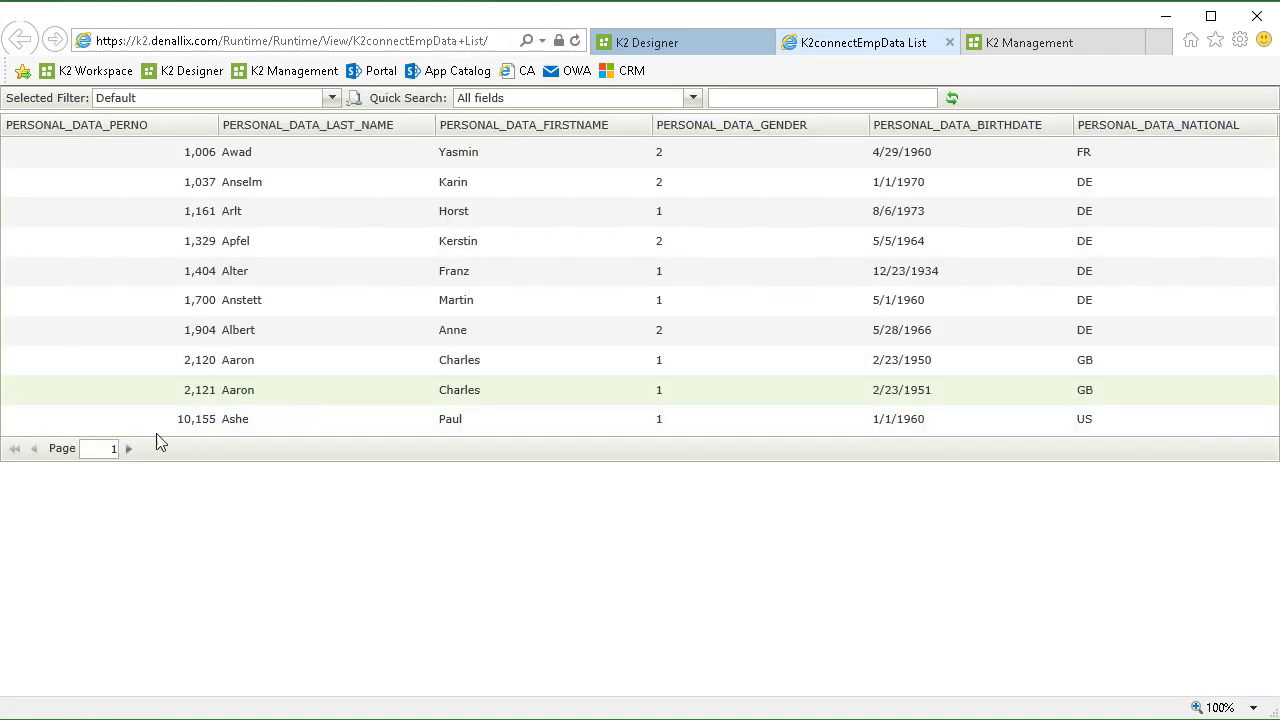
pyautogui.click(130, 451)
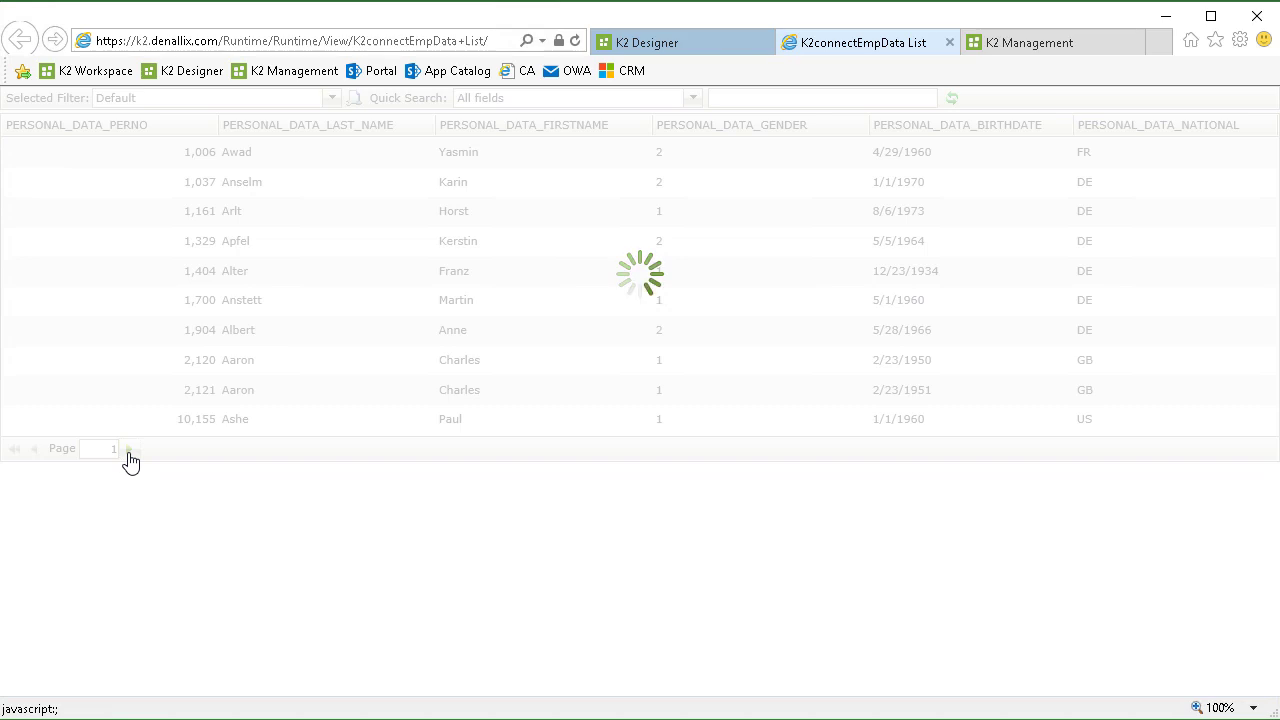
pyautogui.click(130, 451)
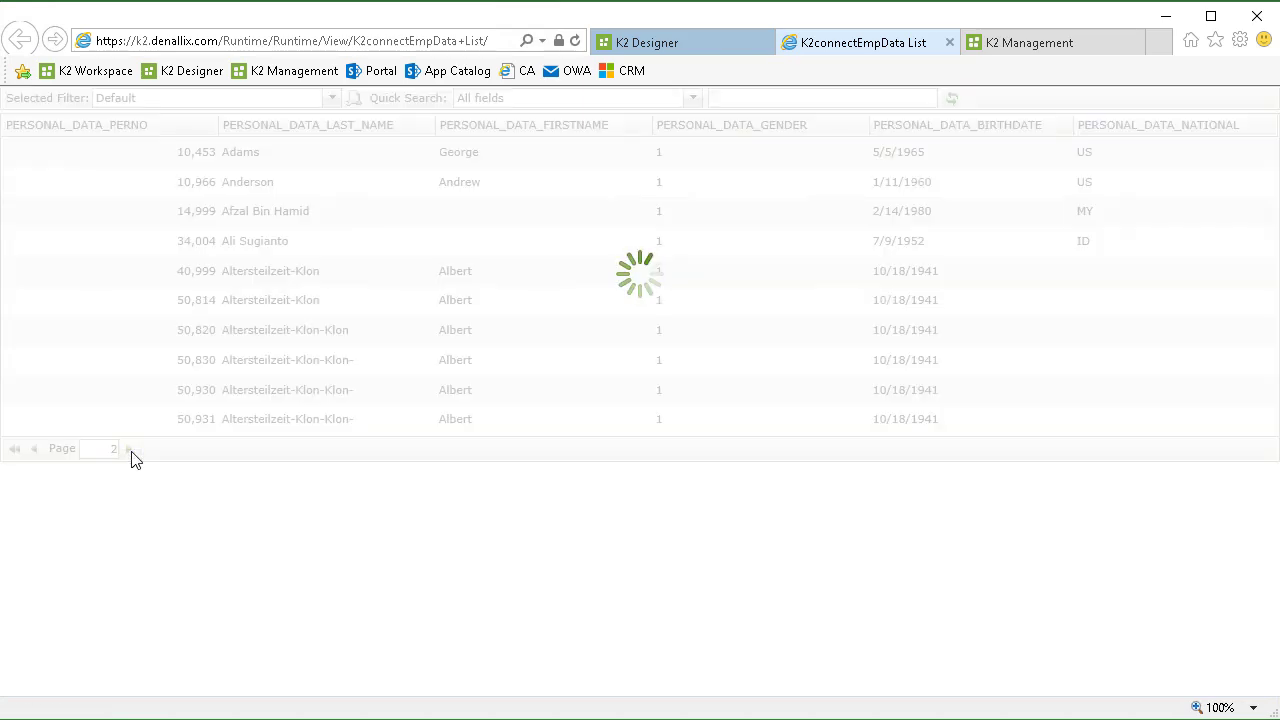
pyautogui.click(131, 451)
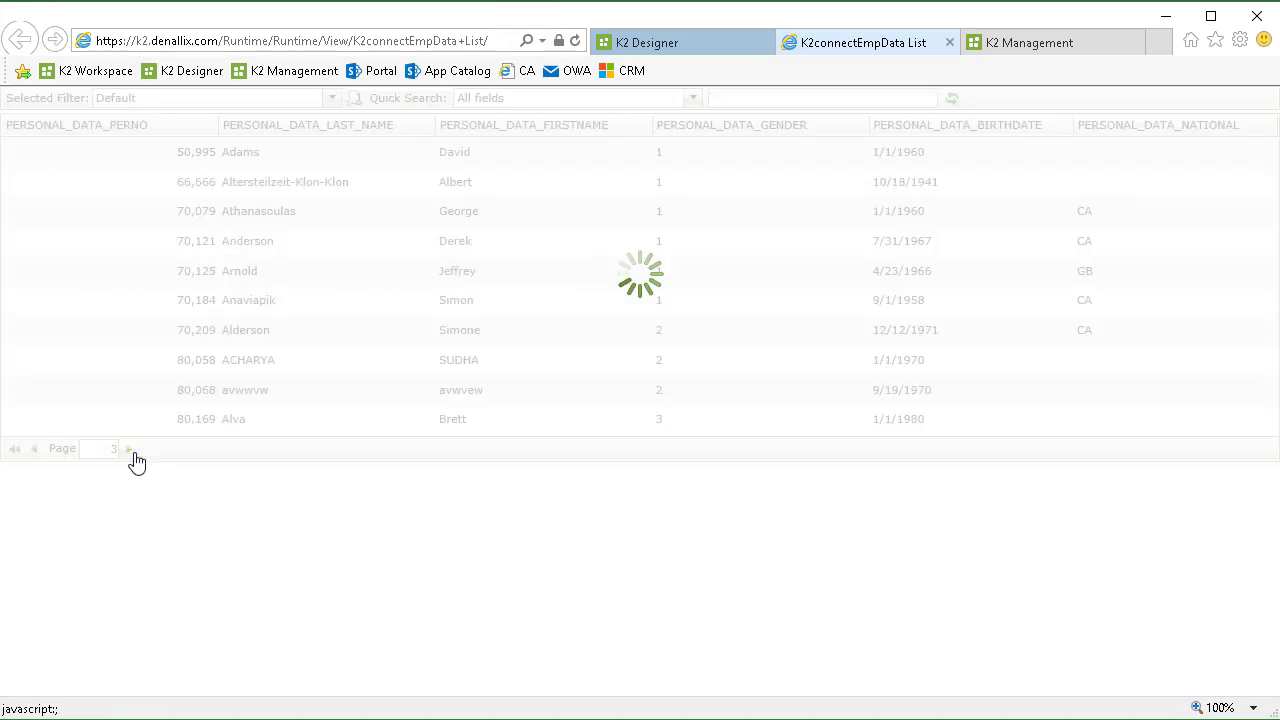